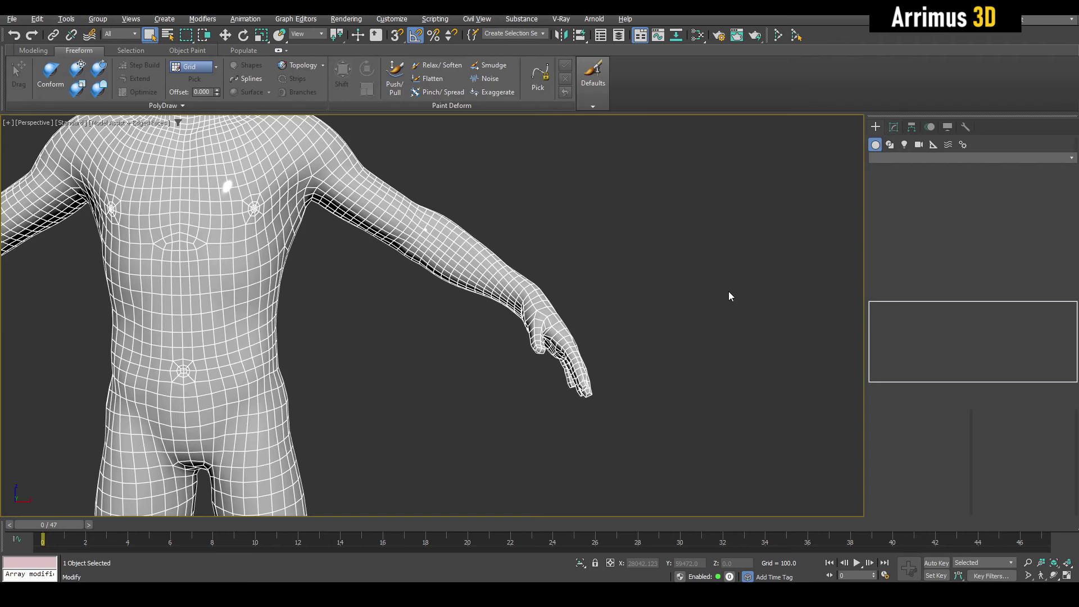
Region-select the polygons of the character's left hand on the body mesh
middle_click_drag(590, 339, 642, 352)
key("4")
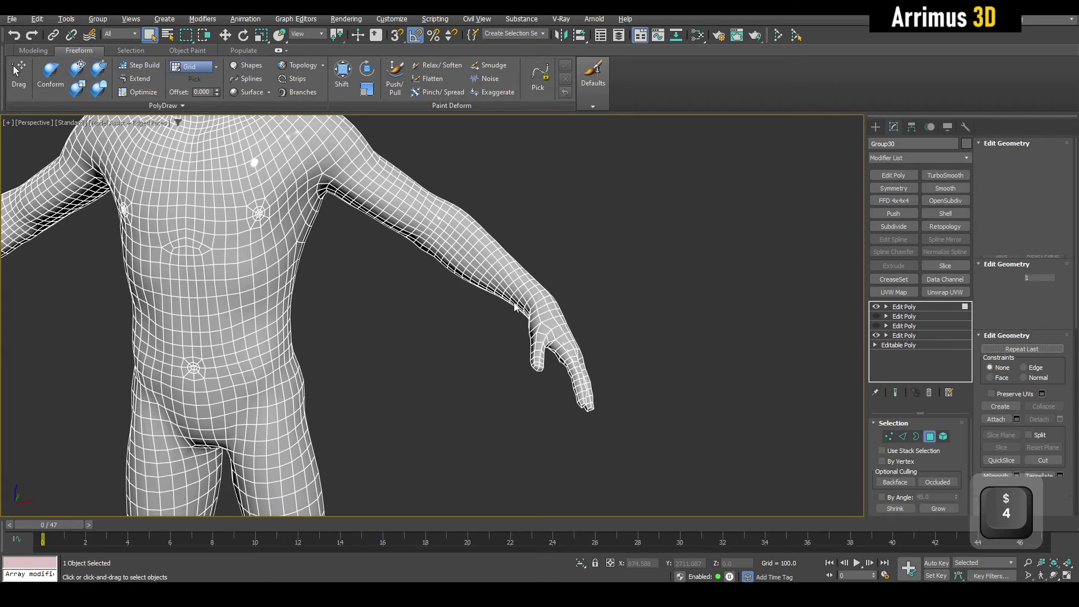
middle_click_drag(518, 325, 476, 310, "alt")
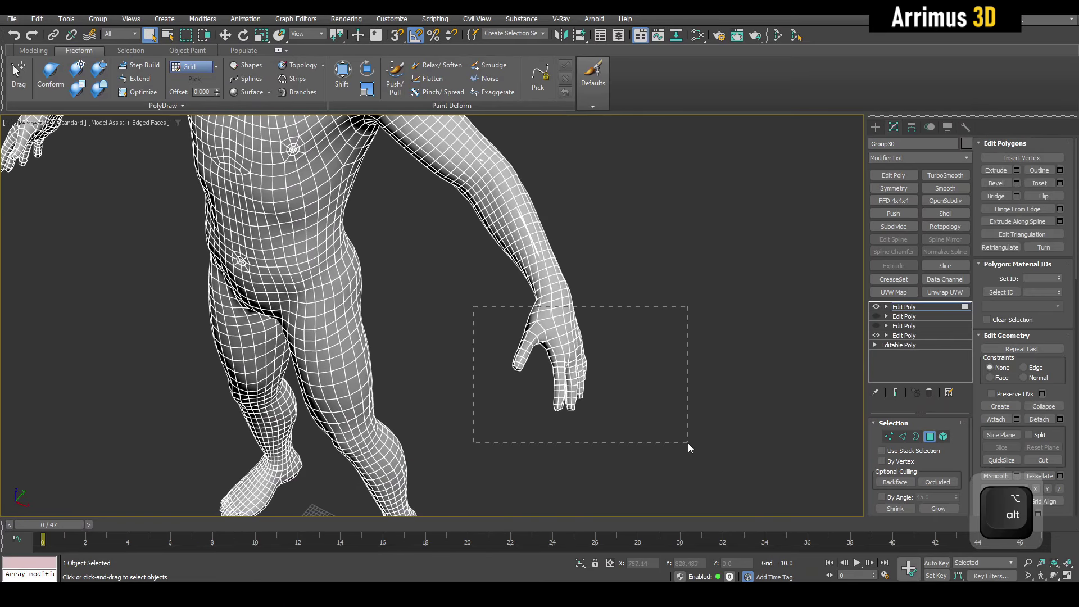
left_click_drag(688, 443, 689, 443)
Add the missed polygons around the wrist to the hand selection and grow the selection once
scroll(626, 384, "up", 5)
middle_click_drag(535, 326, 478, 360, "alt")
middle_click_drag(430, 140, 394, 280, "alt")
left_click_drag(393, 280, 491, 347, "ctrl")
middle_click_drag(491, 347, 423, 278, "alt")
key("ctrl+Page_Up")
middle_click_drag(561, 324, 839, 362, "alt")
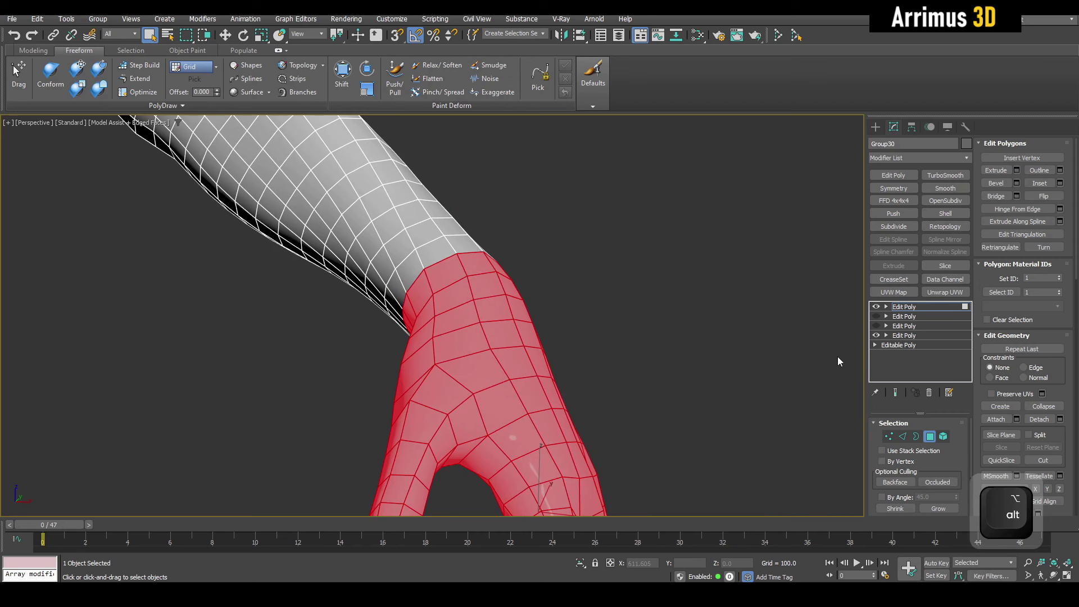
Detach the selected hand polygons as a clone and select the new hand object
left_click(1060, 419)
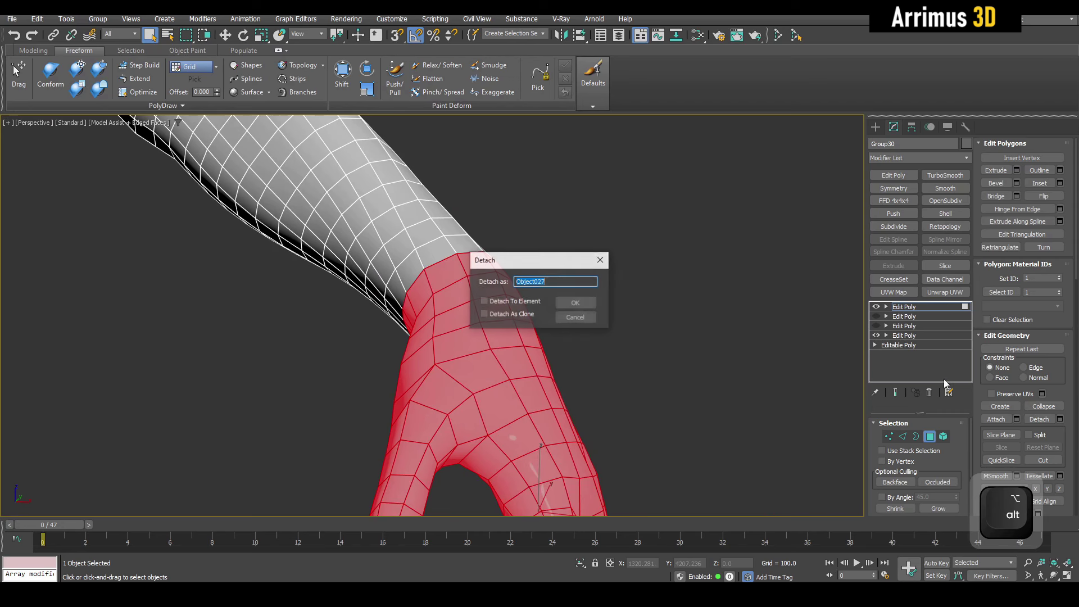
left_click(515, 315)
left_click(568, 304)
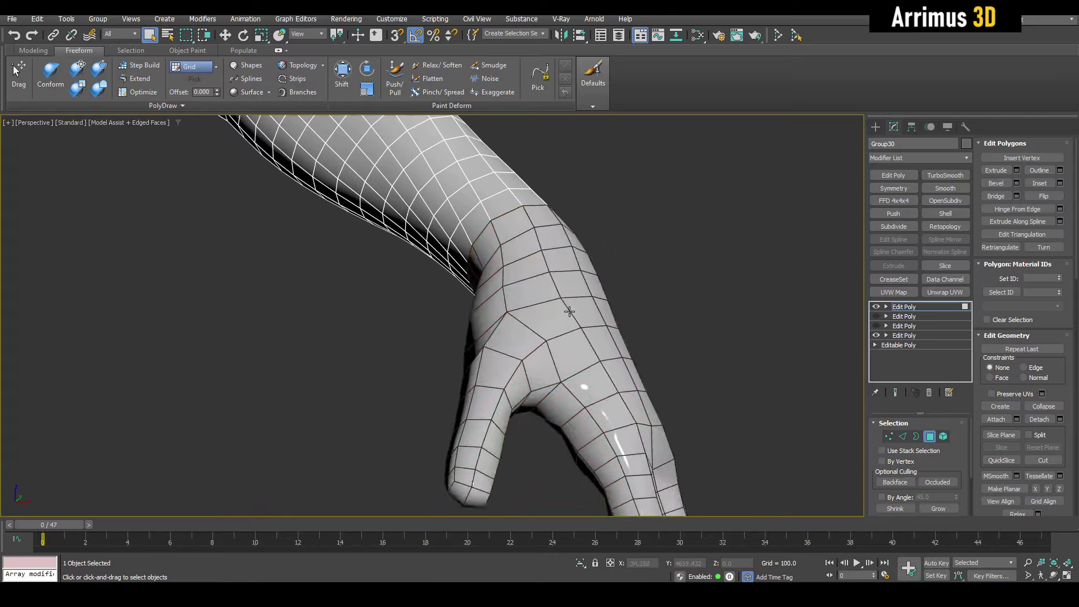
left_click(569, 311)
key("4")
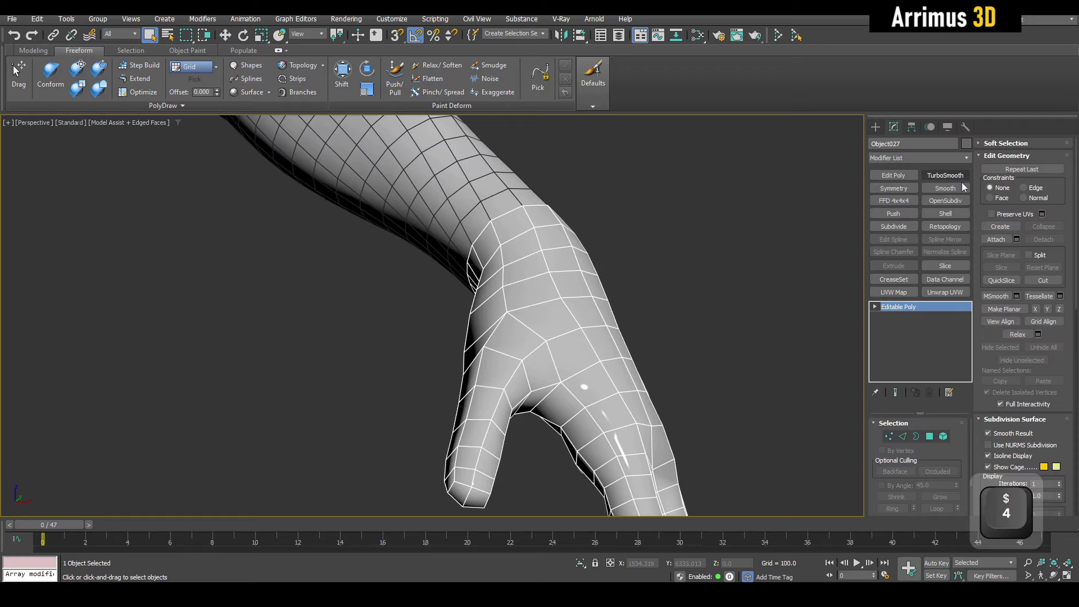
Add a Shell modifier to the hand copy and a Push modifier above it, leaving both enabled
middle_click_drag(595, 294, 905, 240, "alt")
left_click(929, 218)
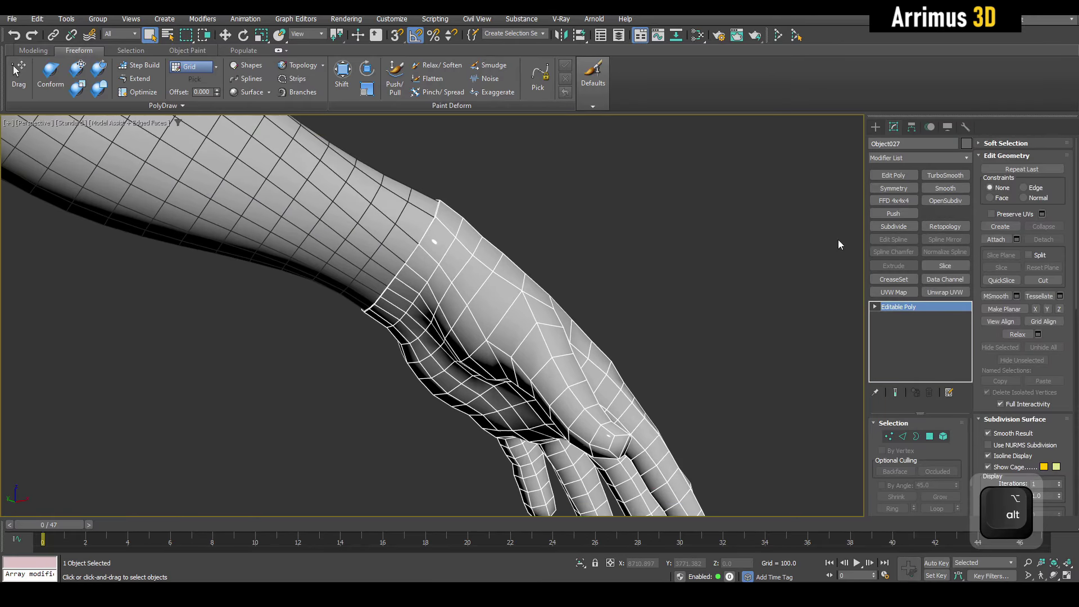
middle_click_drag(838, 239, 877, 308, "alt")
left_click(876, 306)
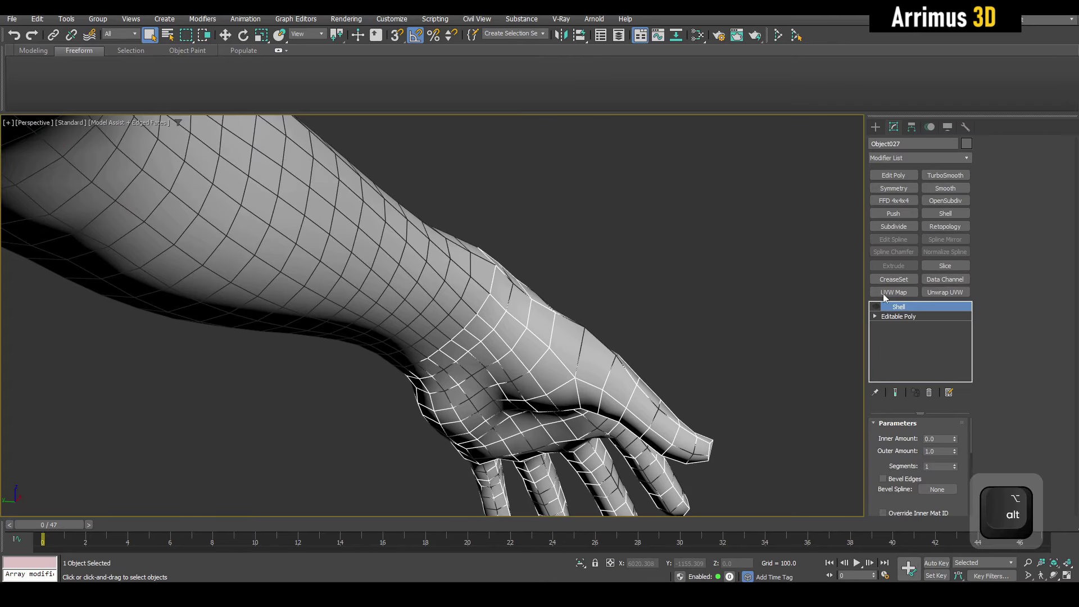
left_click(894, 214)
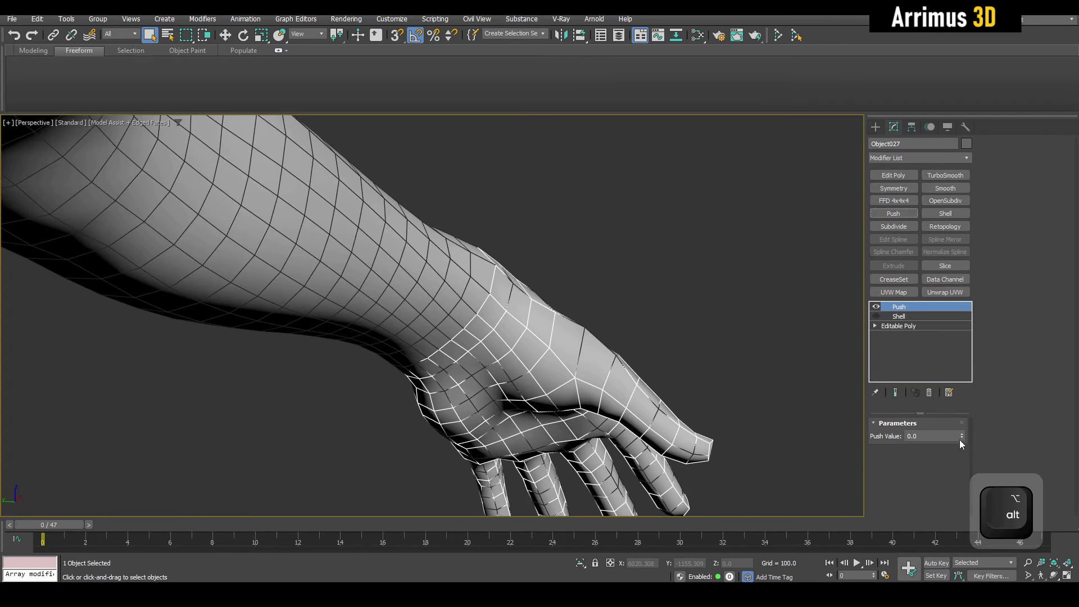
left_click_drag(959, 438, 939, 412)
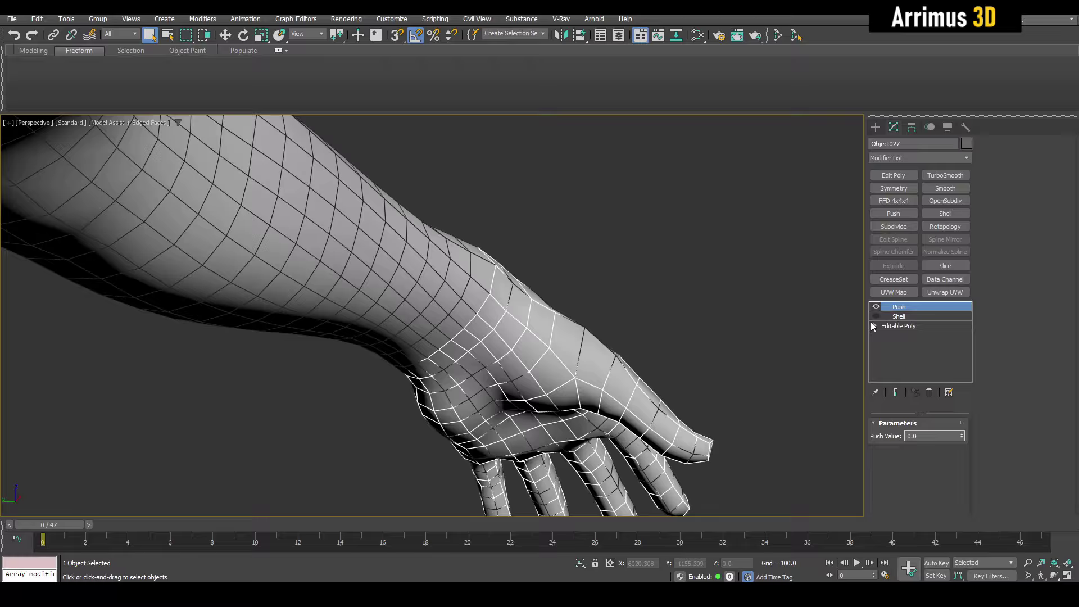
left_click(874, 317)
Isolate the hand copy, smooth it with a one-iteration TurboSmooth modifier and end the isolation
key("alt+q")
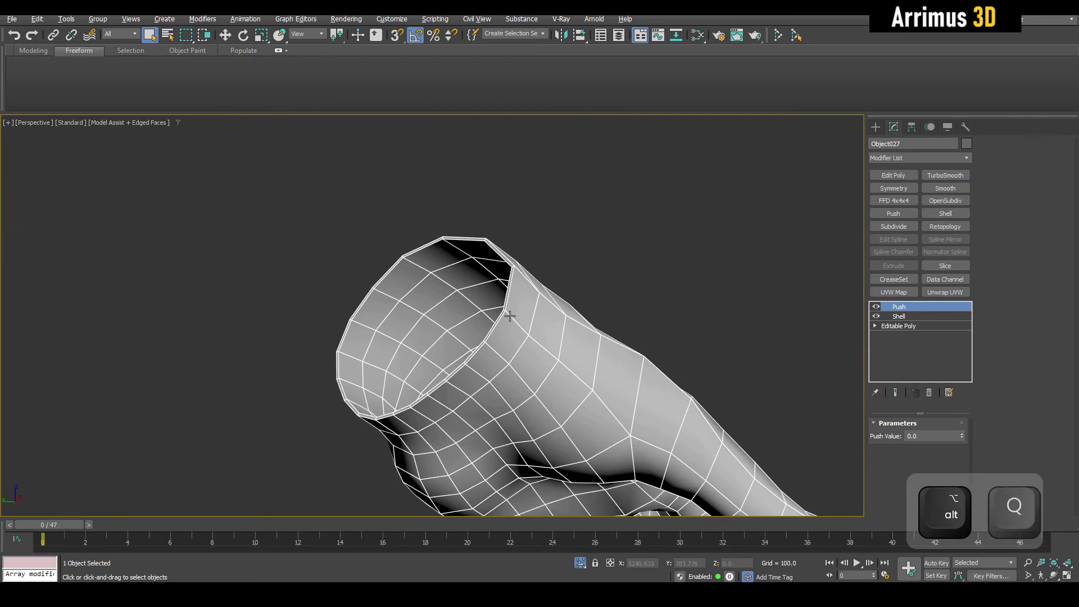
middle_click_drag(510, 315, 821, 215, "alt")
left_click(932, 176)
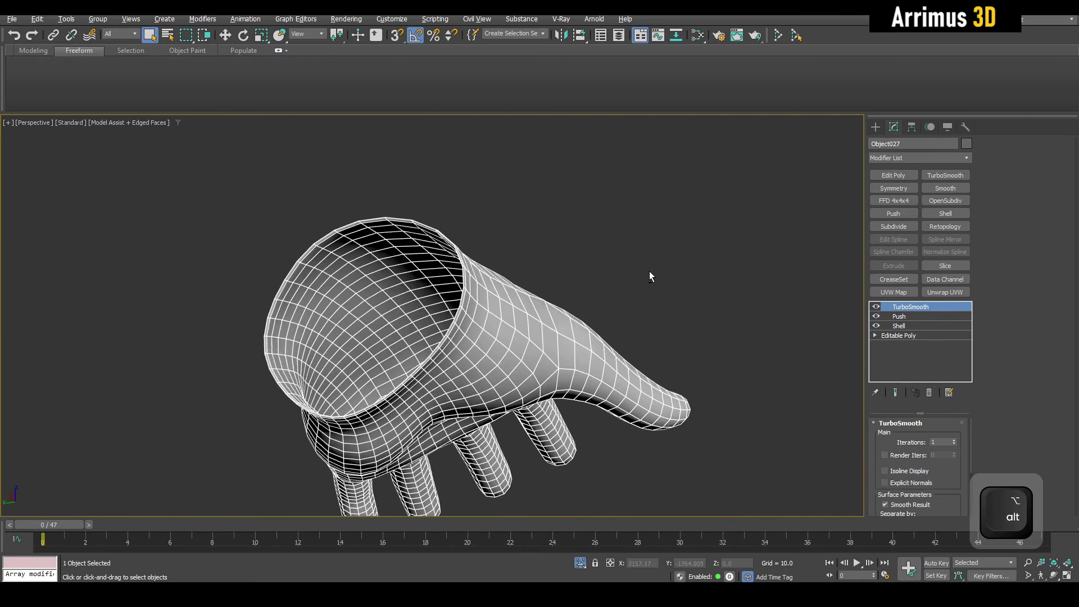
middle_click_drag(649, 271, 460, 315, "alt")
key("alt+q")
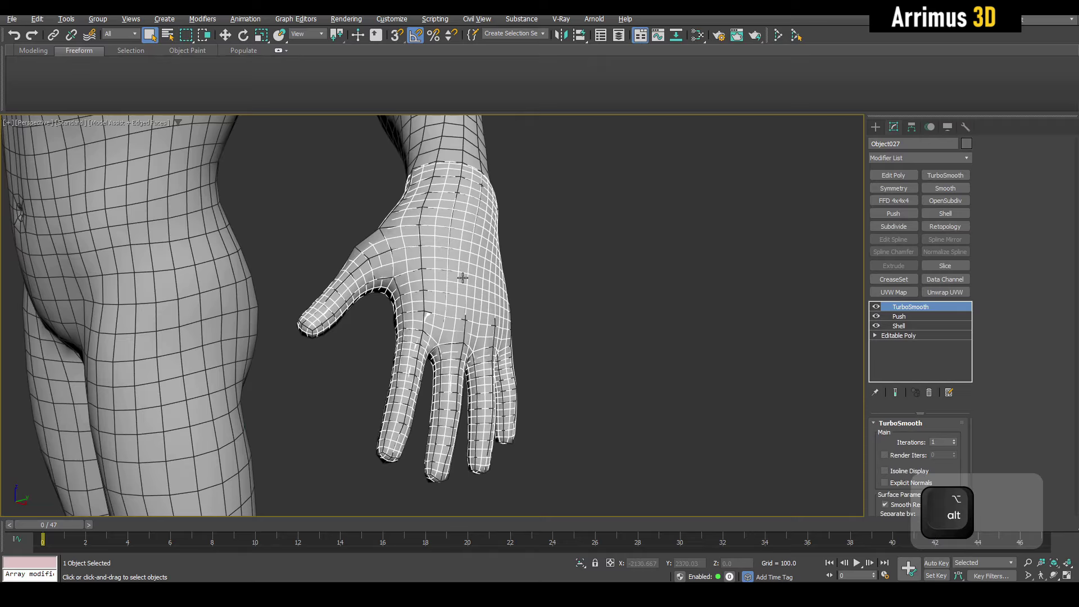
middle_click_drag(463, 277, 481, 318)
middle_click_drag(484, 248, 509, 320)
key("w")
scroll(511, 319, "down", 3)
middle_click_drag(535, 400, 581, 283)
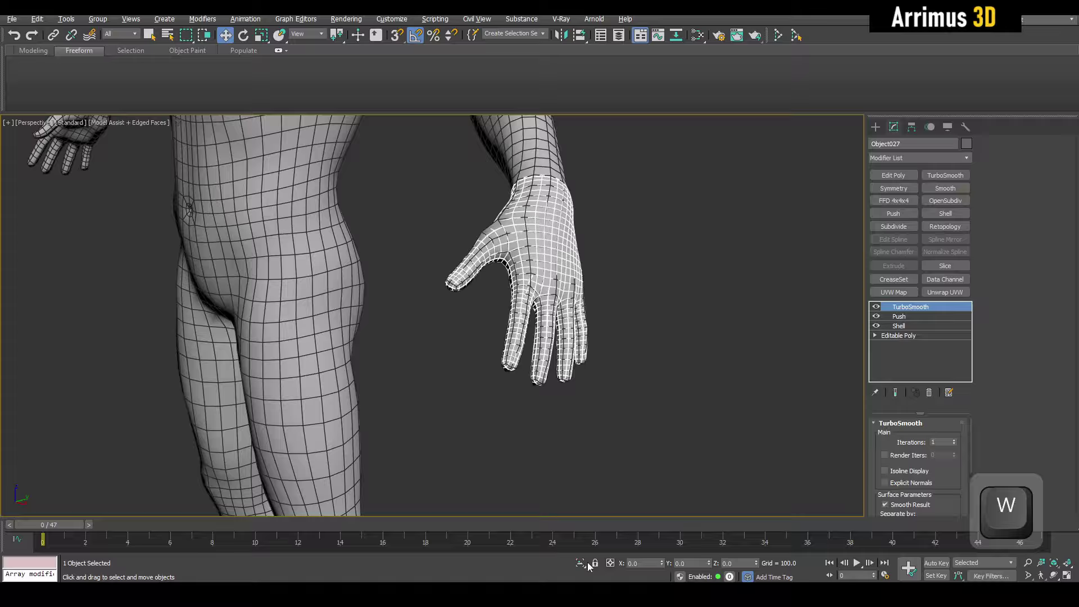
left_click_drag(662, 563, 687, 460)
right_click(689, 461)
key("q")
Select the body mesh and pick the polygons covering the chest, back and torso down to the waist, including the left shoulder
scroll(498, 342, "down", 6)
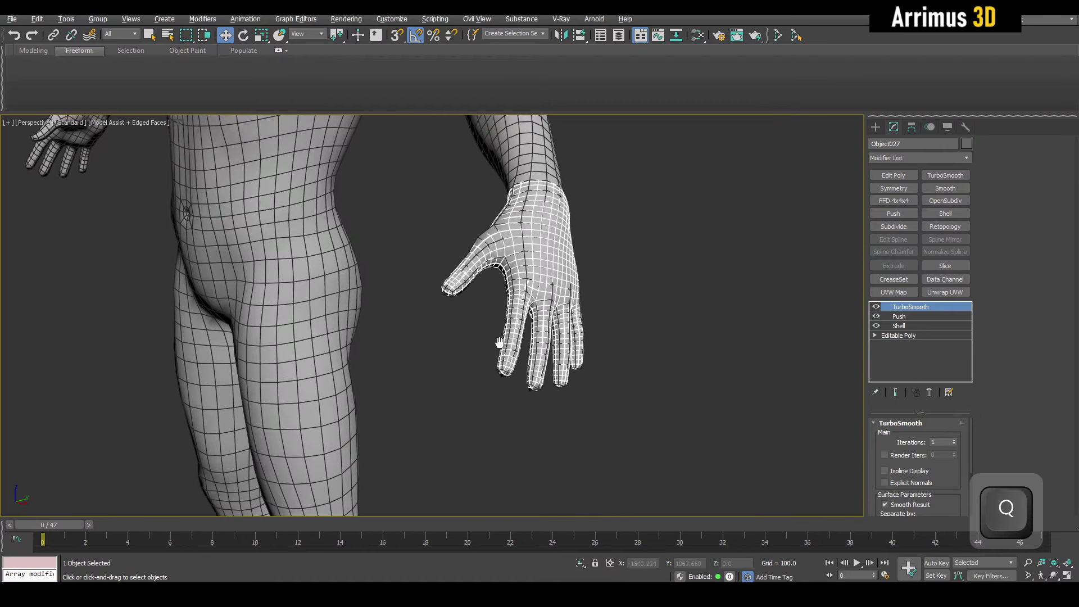
middle_click_drag(457, 338, 497, 335, "alt")
left_click(501, 348)
scroll(500, 347, "up", 10)
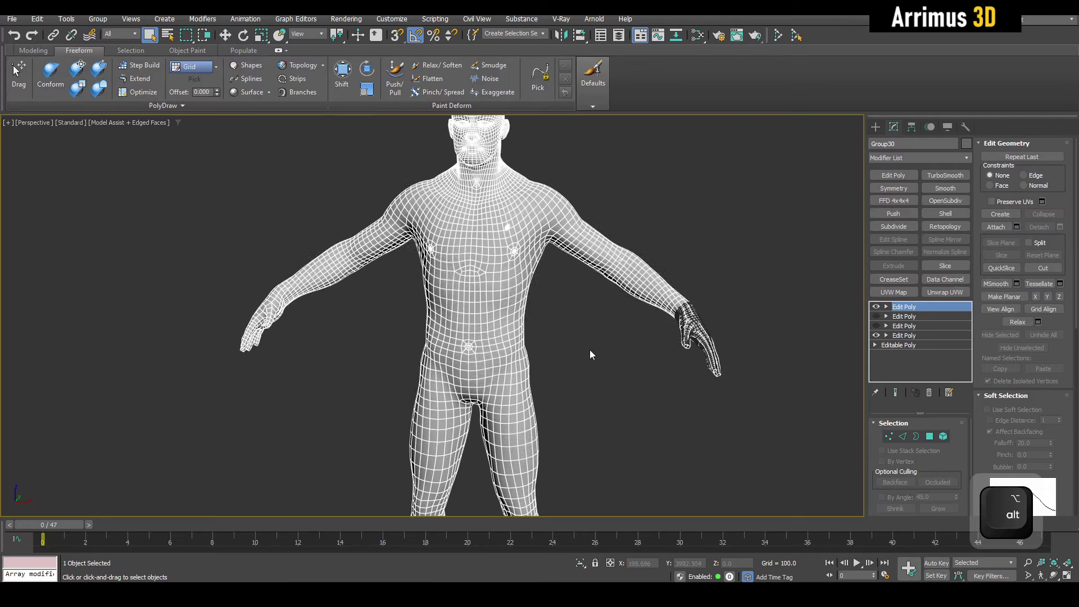
key("4")
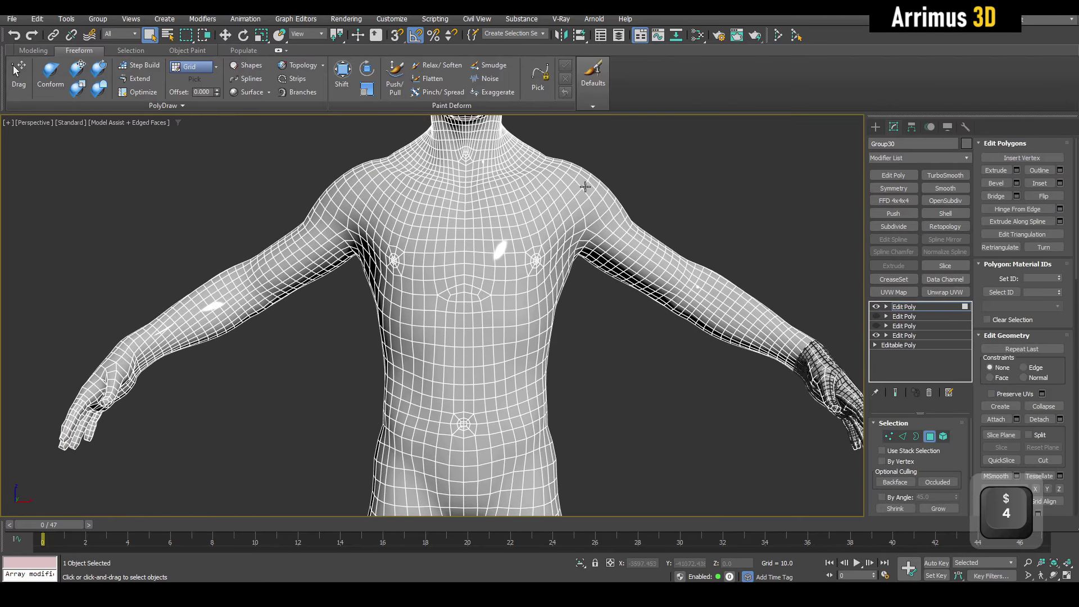
middle_click_drag(662, 179, 544, 235, "alt")
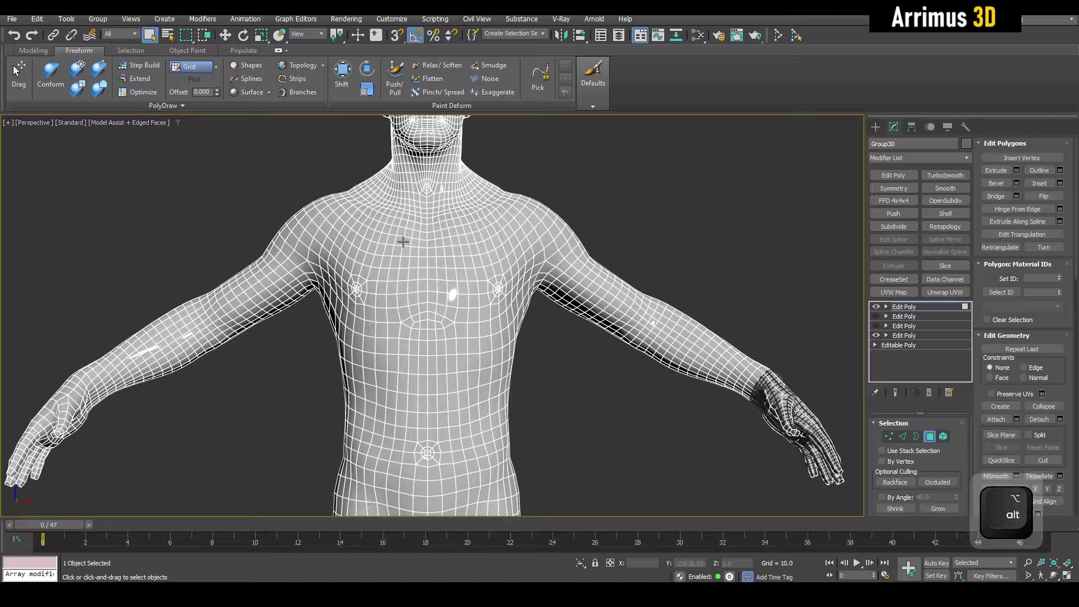
middle_click_drag(403, 241, 417, 230, "alt")
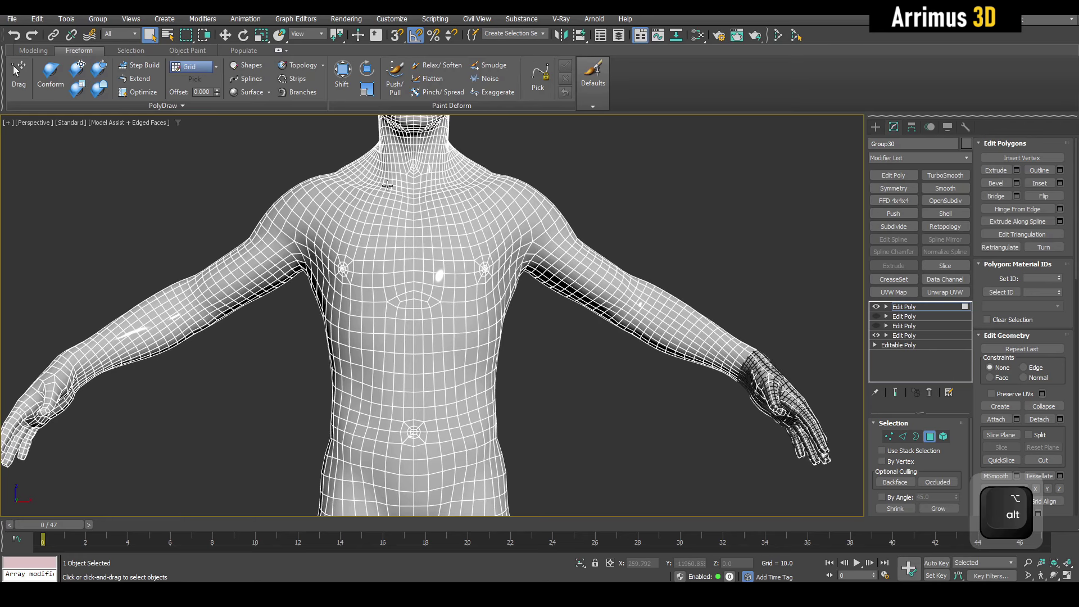
left_click_drag(544, 448, 544, 448)
middle_click_drag(545, 448, 520, 362)
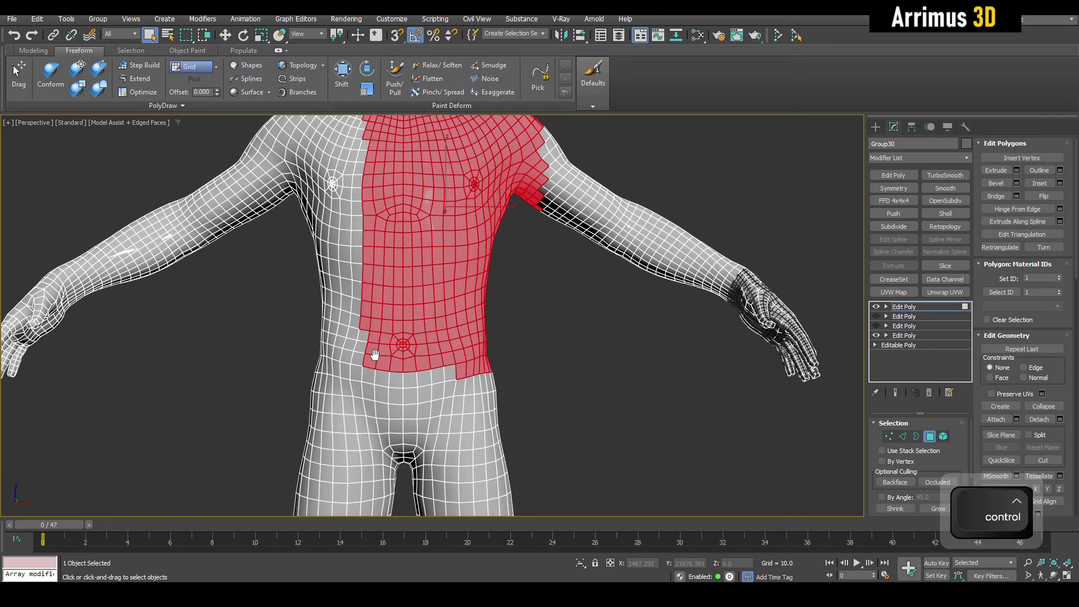
left_click_drag(498, 383, 511, 391, "ctrl")
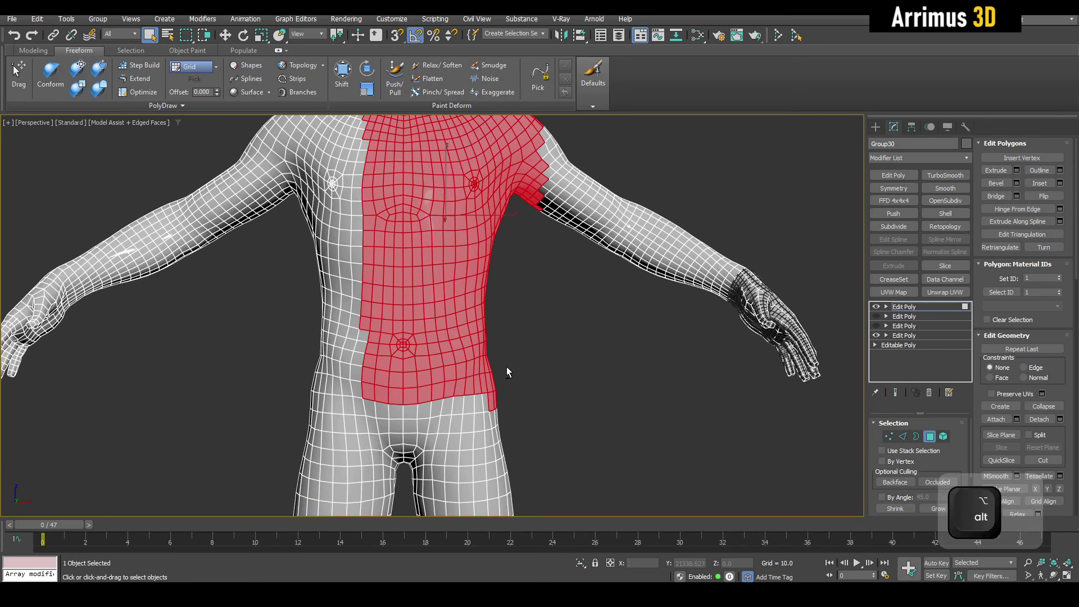
middle_click_drag(507, 366, 364, 385, "alt")
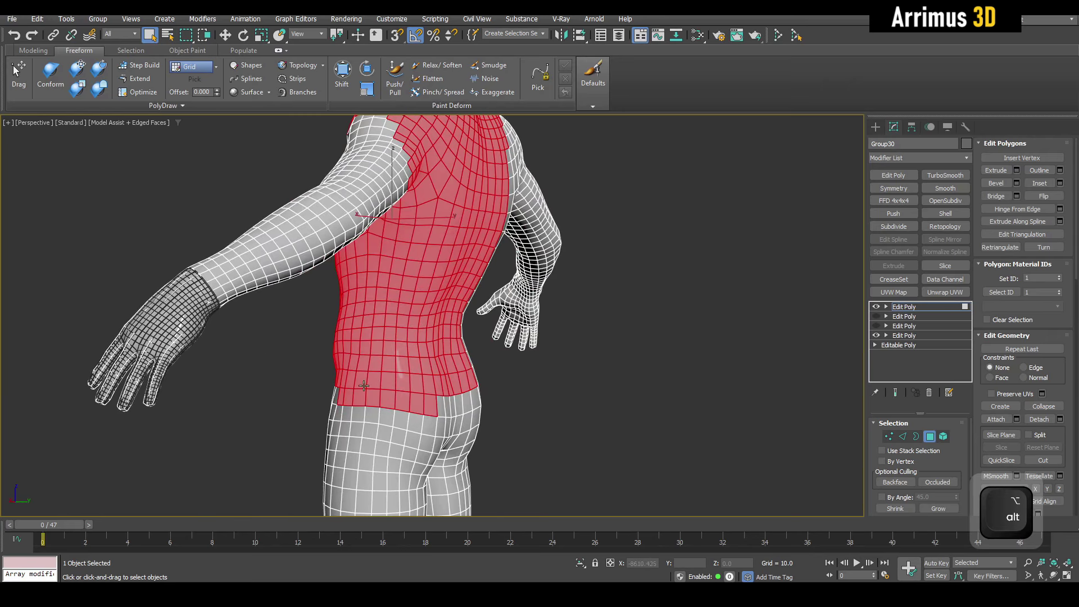
left_click_drag(330, 412, 490, 374, "ctrl")
middle_click_drag(458, 242, 438, 174)
key("ctrl+z")
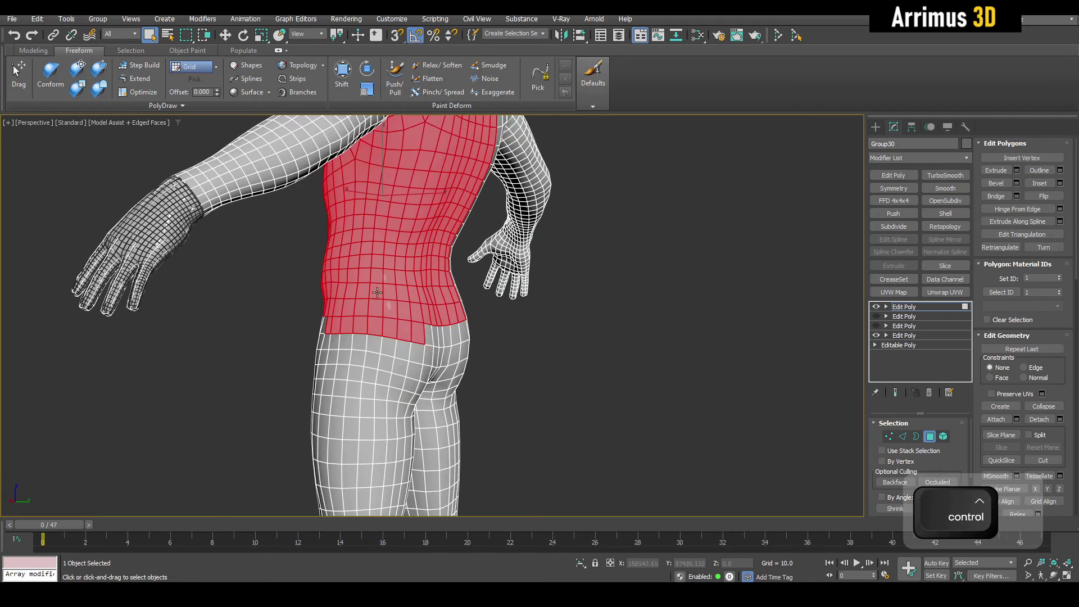
Extend the torso selection up to the base of the neck and over the left shoulder
middle_click_drag(466, 397, 371, 194, "alt")
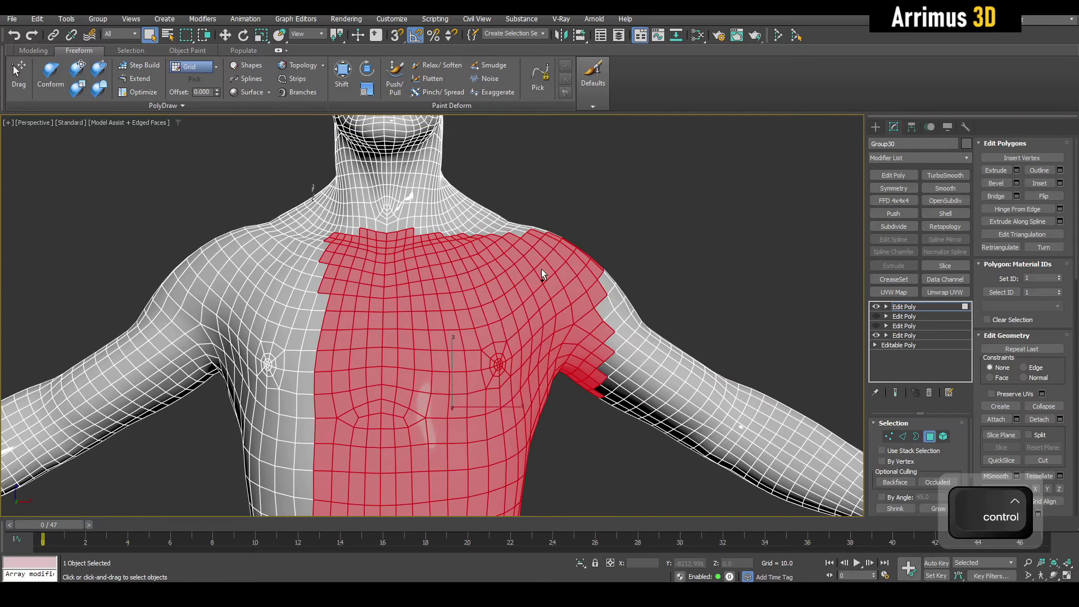
left_click_drag(541, 269, 520, 227, "ctrl")
middle_click_drag(601, 398, 583, 321)
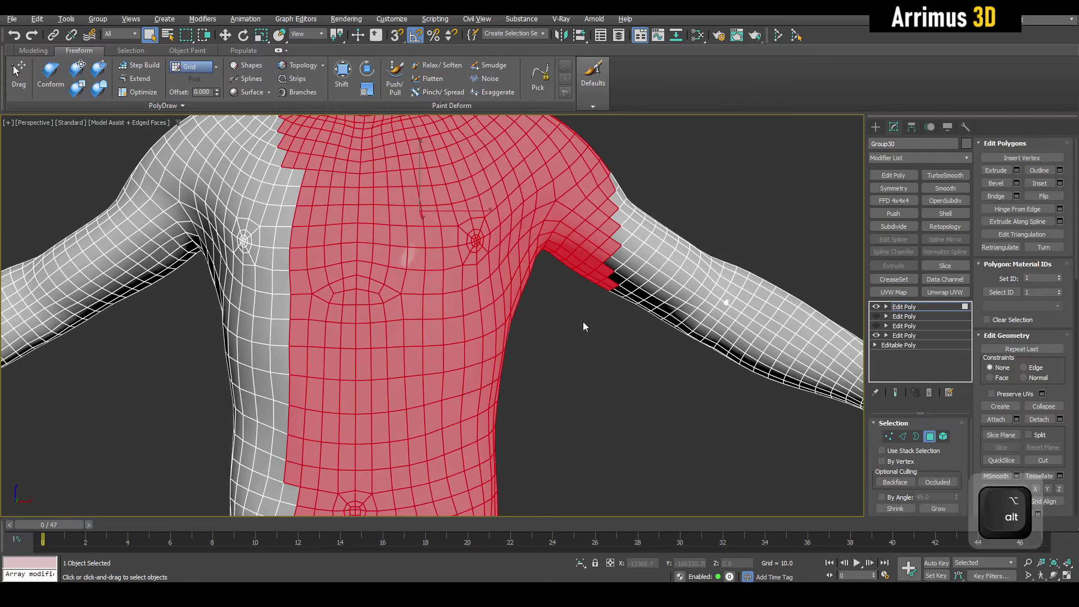
Detach the selected torso polygons as a clone and select the new torso object
key("d")
left_click(575, 303)
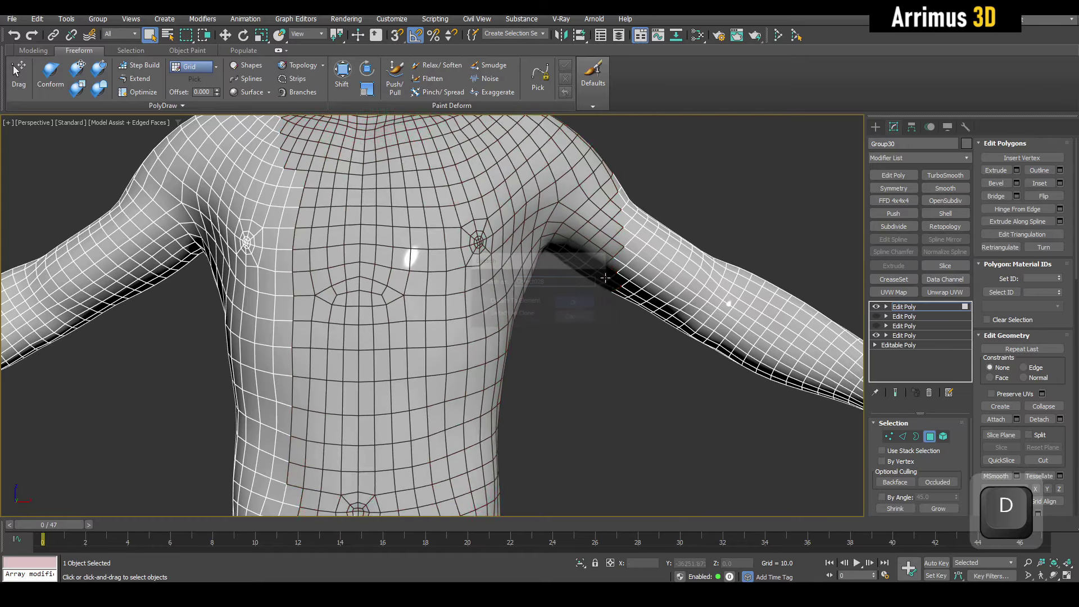
middle_click_drag(682, 120, 650, 187)
key("4")
left_click(631, 316)
scroll(605, 318, "down", 5)
scroll(606, 318, "up", 2, "alt")
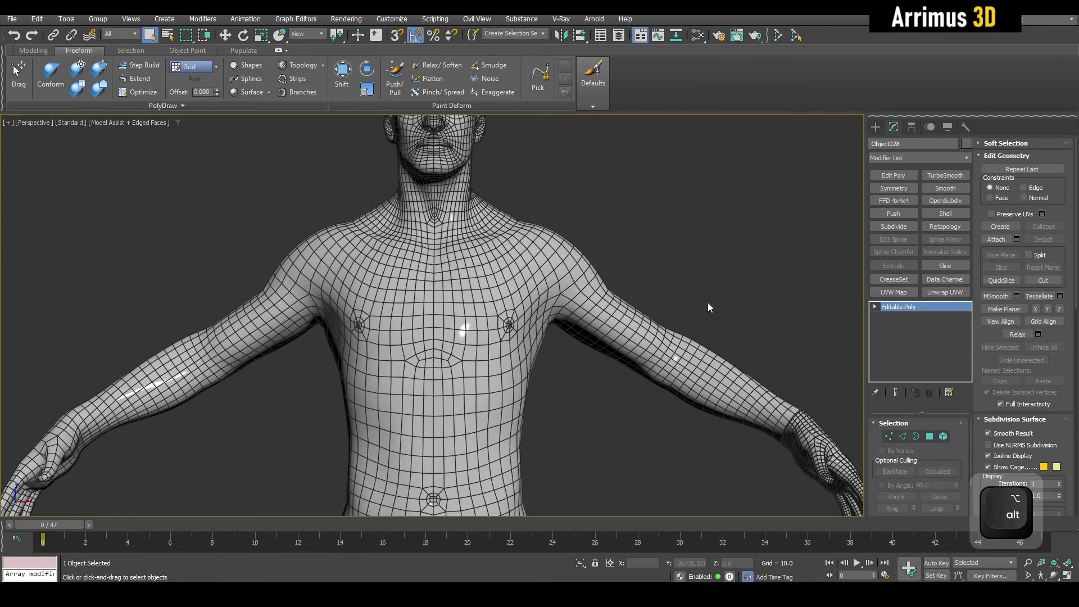
Add a Push modifier with a value of 2.4 to the torso copy and check its offset at the arm
left_click(893, 214)
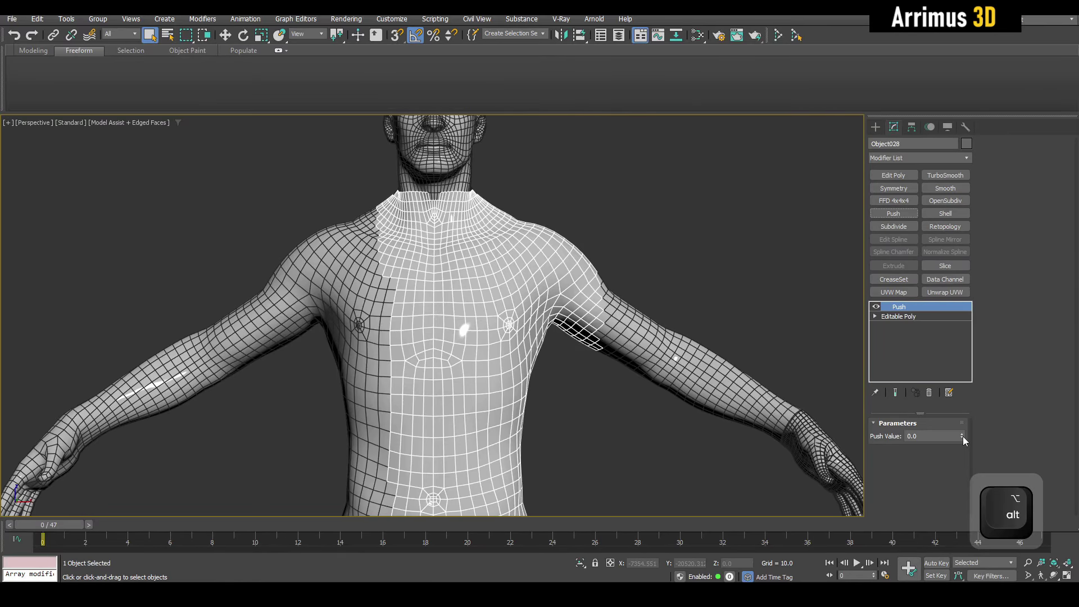
left_click_drag(962, 436, 960, 431)
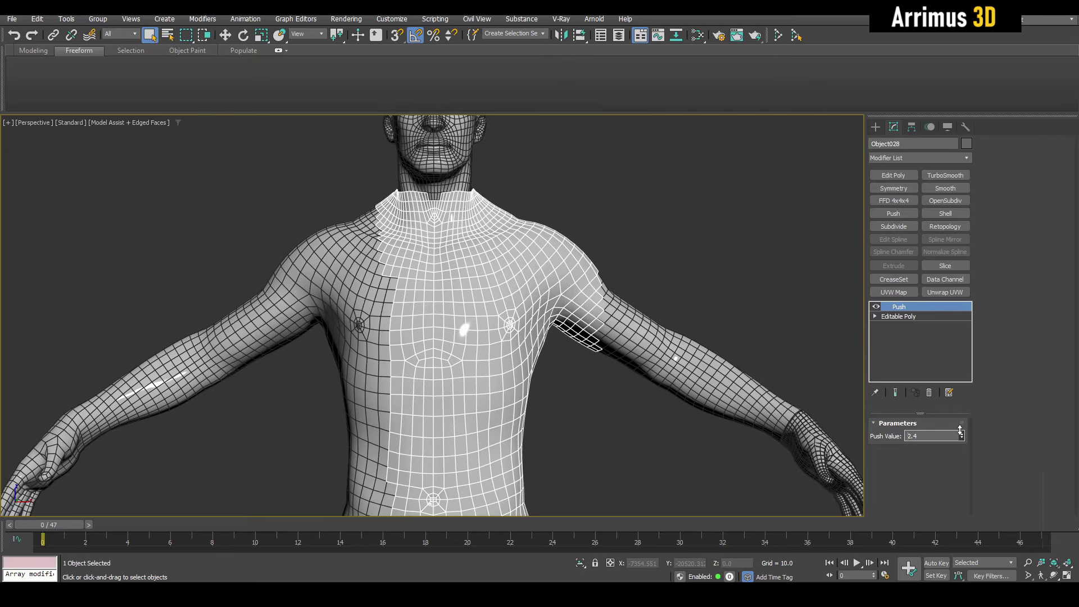
middle_click_drag(624, 312, 565, 298, "alt")
scroll(562, 302, "up", 4)
middle_click_drag(466, 351, 441, 338, "alt")
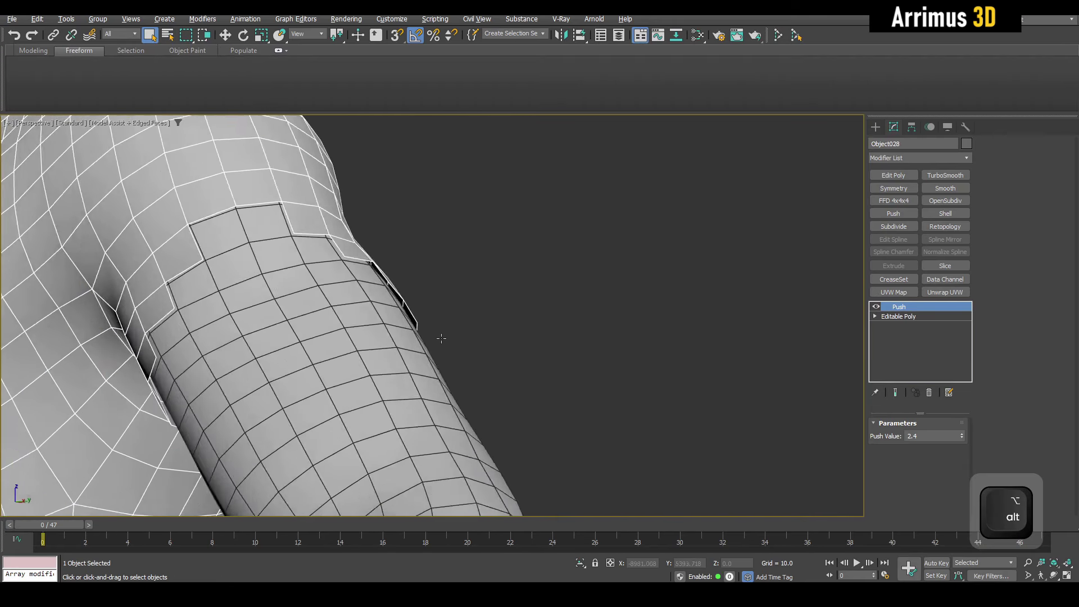
Isolate the torso copy and add an Edit Poly modifier above Push, working at polygon level
scroll(466, 339, "down", 10, "alt")
middle_click_drag(499, 362, 631, 312, "alt")
middle_click_drag(381, 185, 408, 275, "alt")
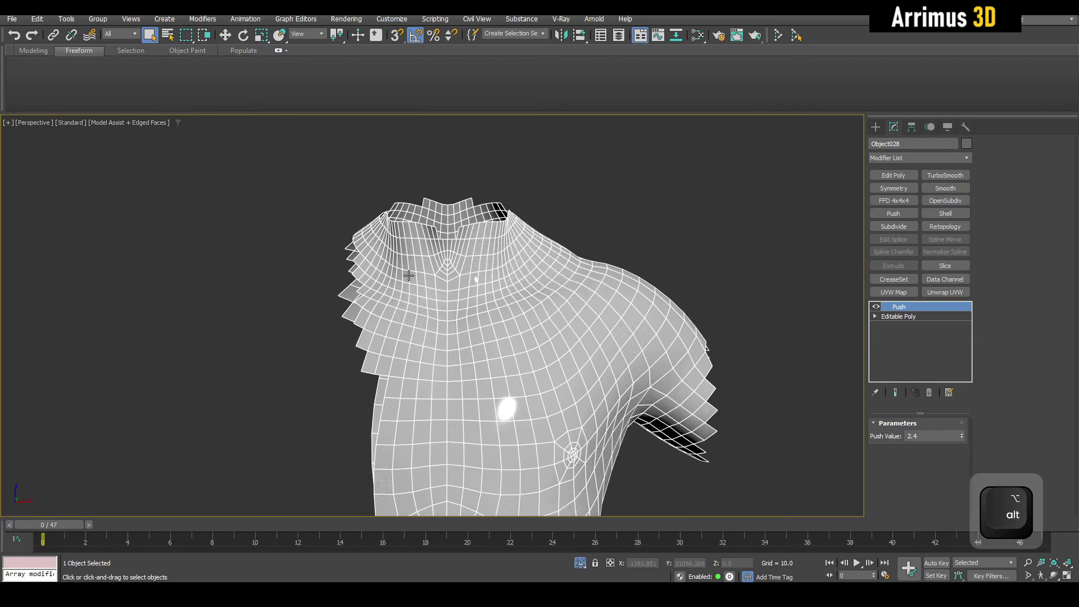
middle_click_drag(522, 322, 539, 304, "alt")
scroll(513, 241, "up", 3)
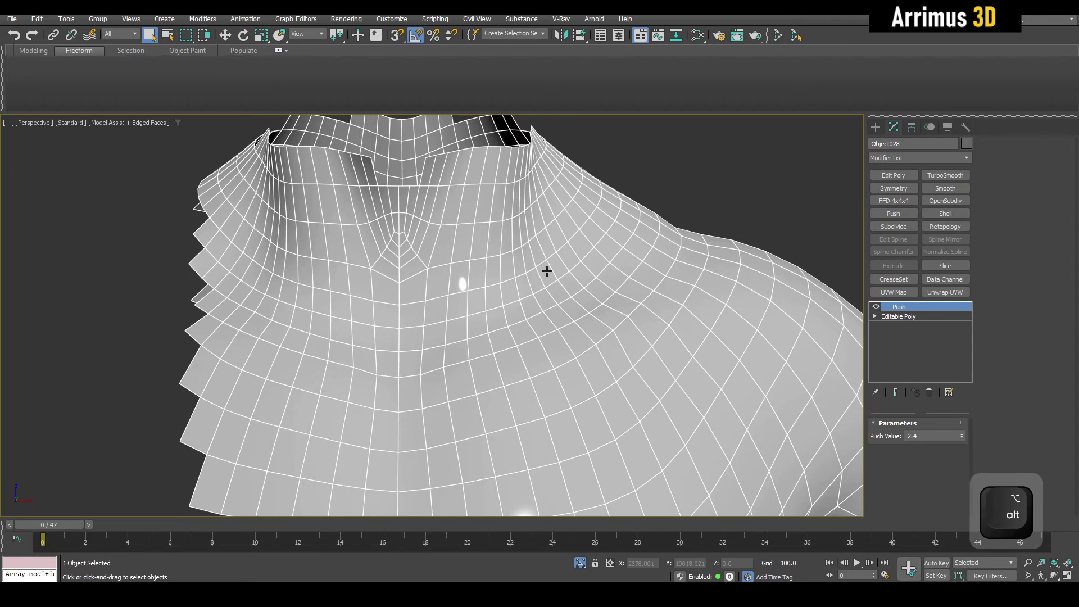
key("4")
Select the ring of polygons around the base of the neck on the torso copy and delete it
left_click(626, 201)
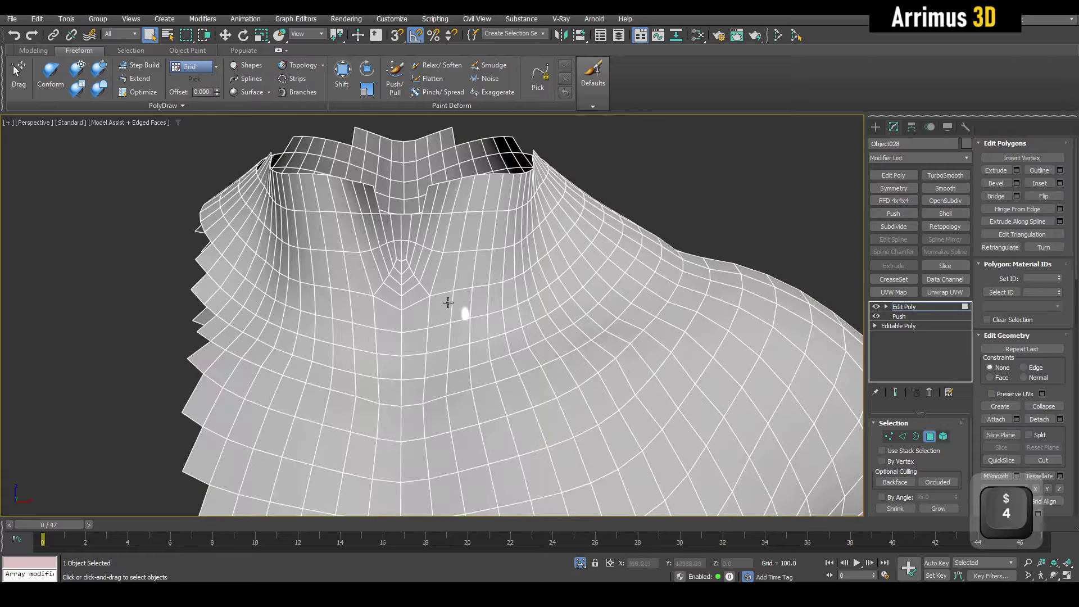
left_click(417, 315)
left_click(649, 223)
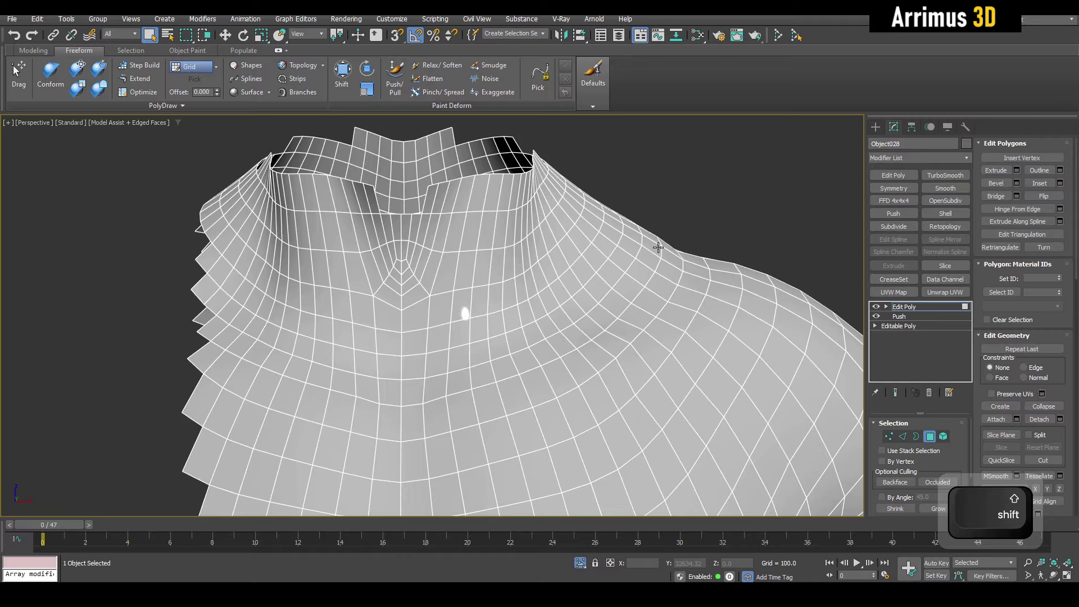
scroll(657, 246, "down", 4)
middle_click_drag(658, 245, 556, 240)
key("4")
middle_click_drag(616, 329, 517, 283)
scroll(522, 218, "up", 3)
middle_click_drag(522, 218, 489, 236, "alt")
key("4")
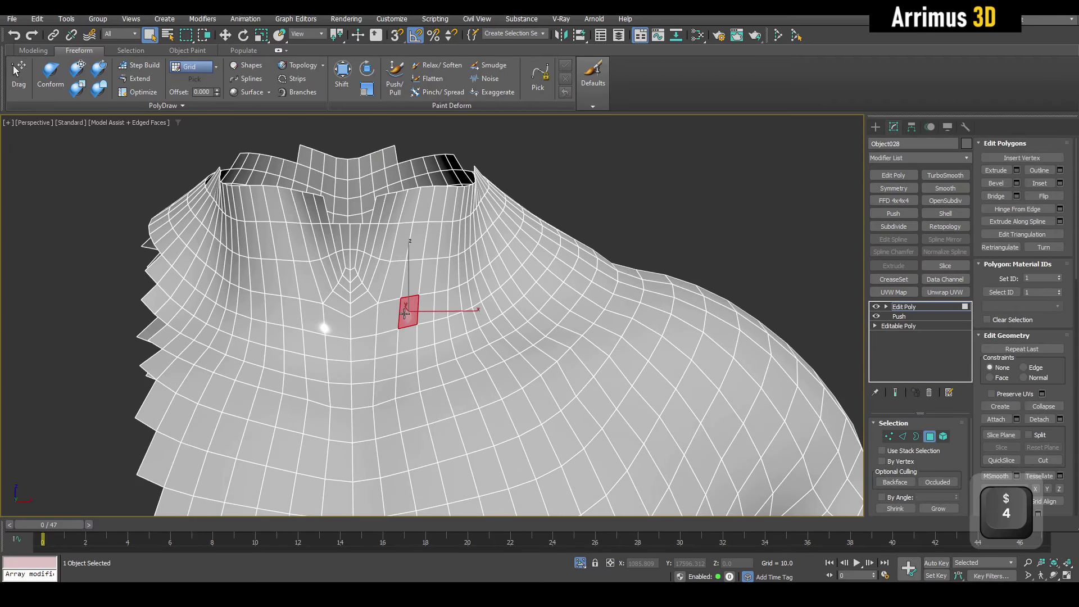
right_click(494, 263, "shift")
left_click(416, 319)
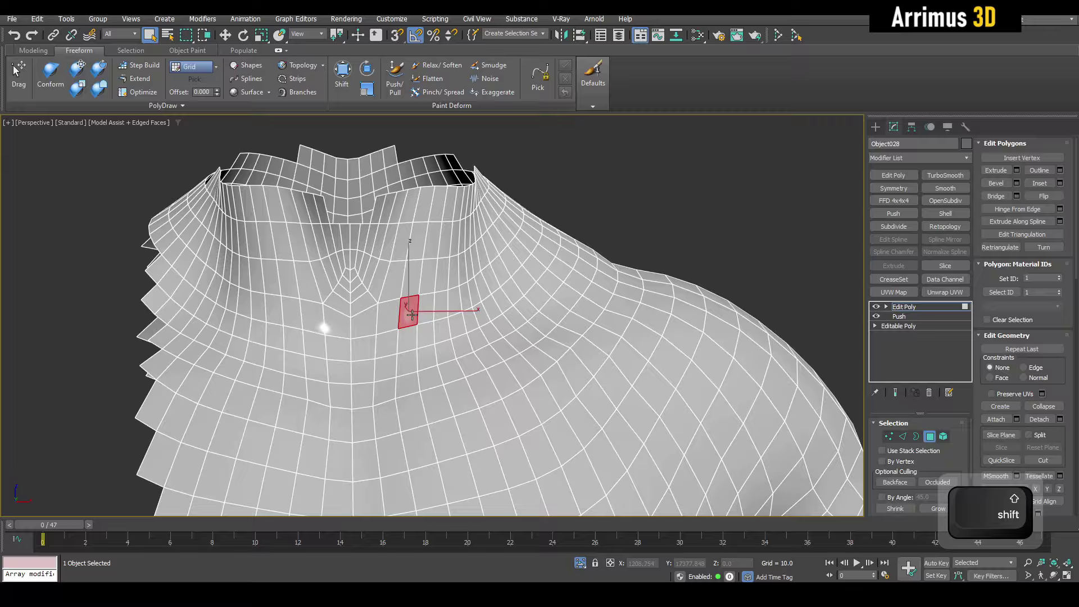
left_click(427, 305, "shift")
key("x")
Delete the separated neck element above the removed ring to leave a clean neckline
middle_click_drag(505, 282, 449, 236, "alt")
key("5")
left_click(445, 287)
scroll(483, 292, "down", 3)
key("x")
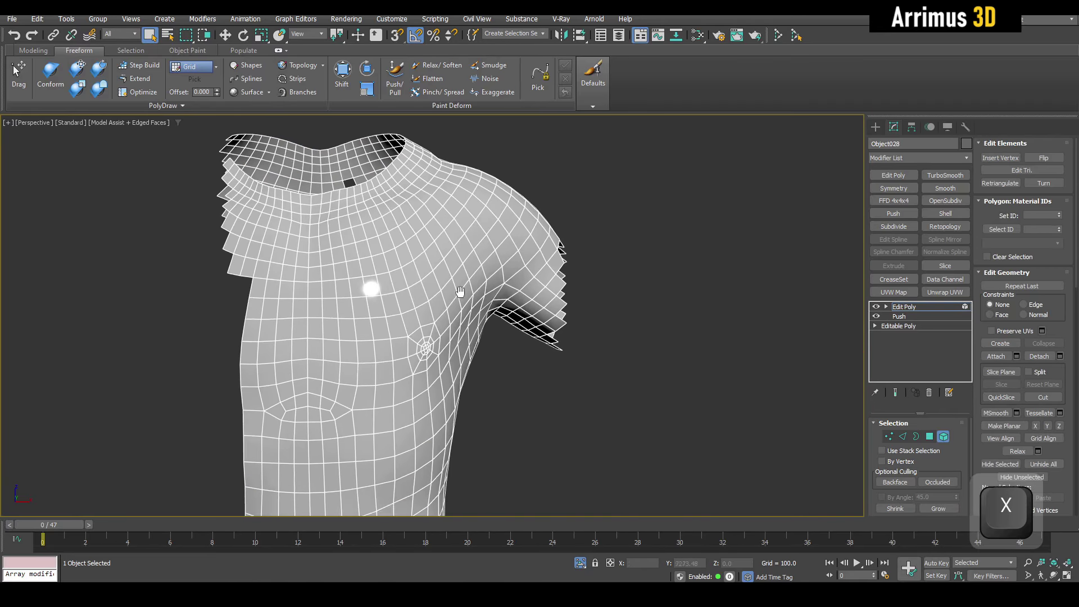
Add a second Edit Poly modifier at polygon level and enable Split for slicing
key("4")
middle_click_drag(460, 292, 531, 303, "alt")
scroll(514, 292, "up", 3)
key("4")
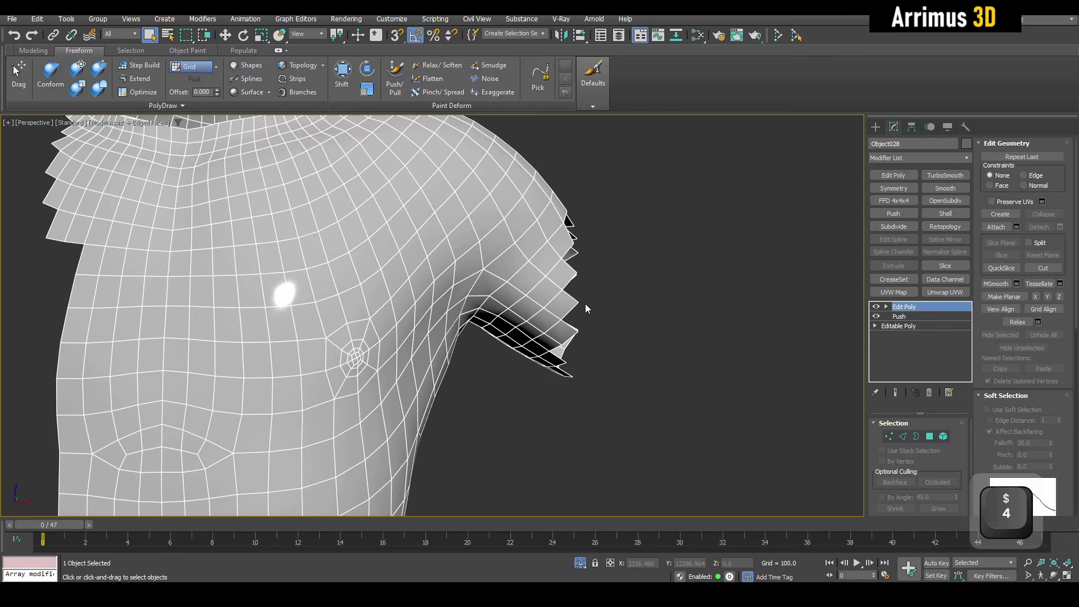
key("4")
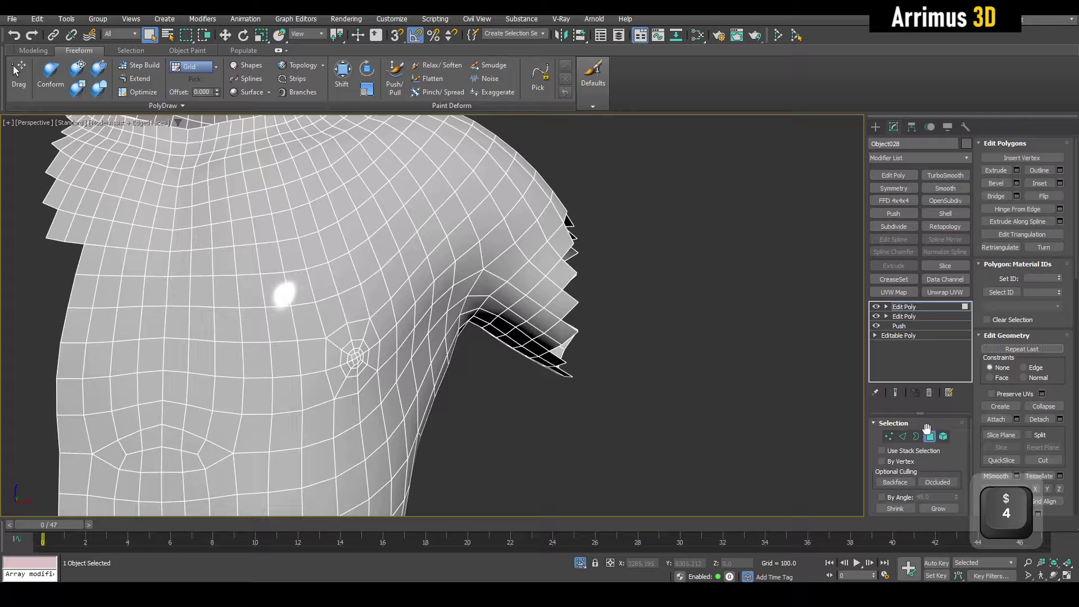
middle_click_drag(610, 353, 654, 371)
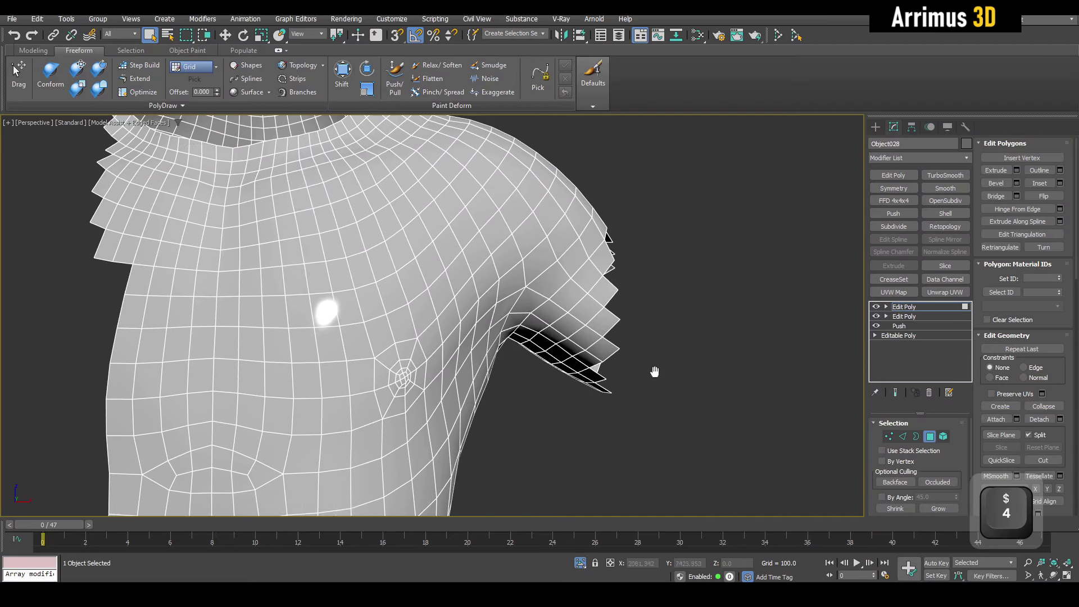
left_click(1001, 459)
middle_click_drag(591, 279, 581, 267, "alt")
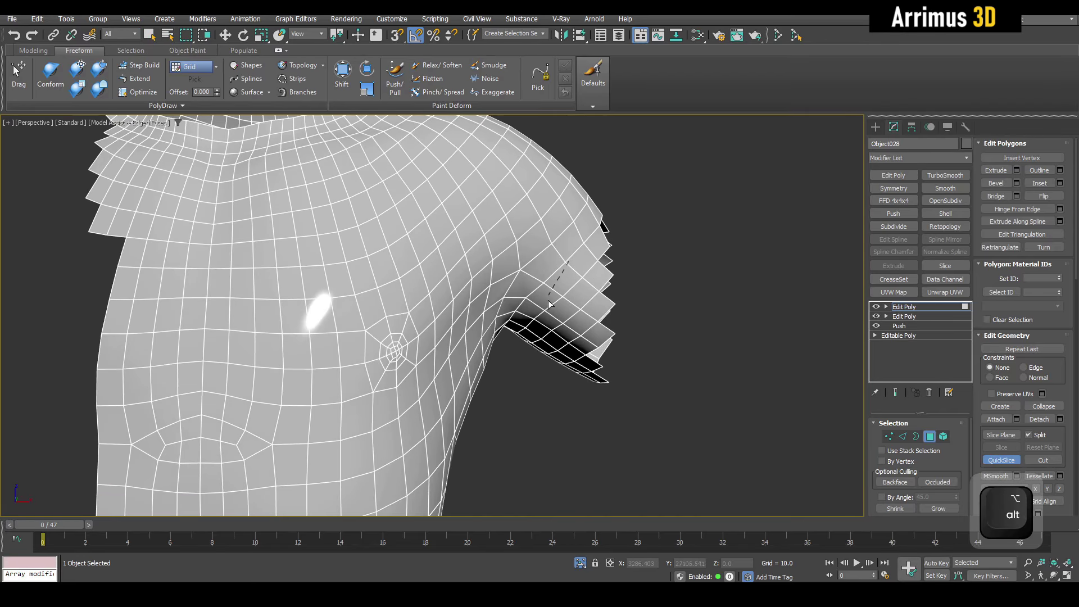
scroll(549, 304, "down", 3)
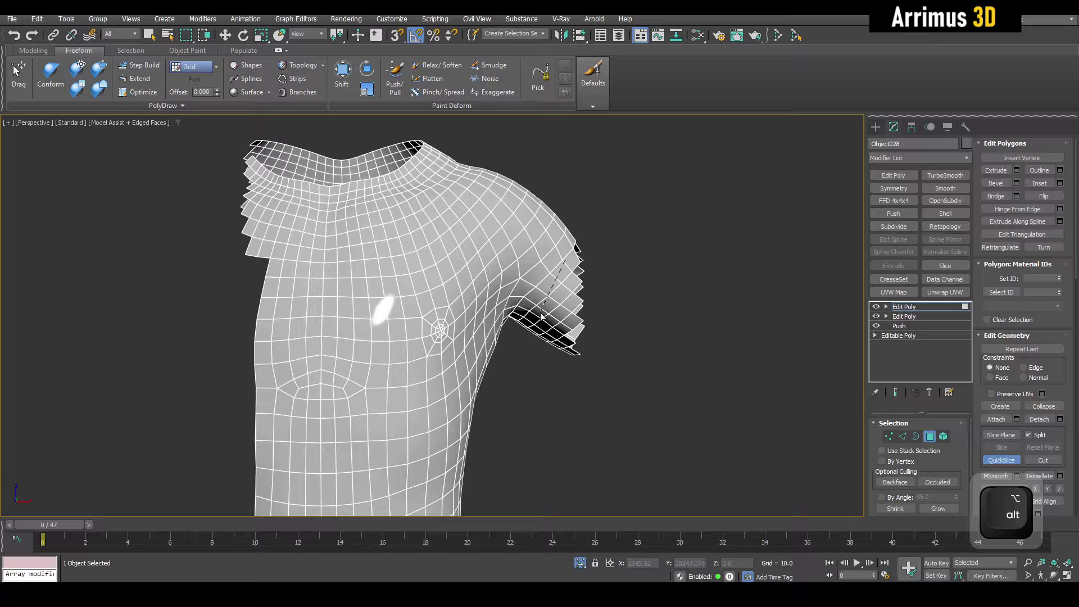
scroll(526, 258, "down", 5)
right_click(520, 288)
scroll(517, 270, "up", 4)
right_click(536, 240)
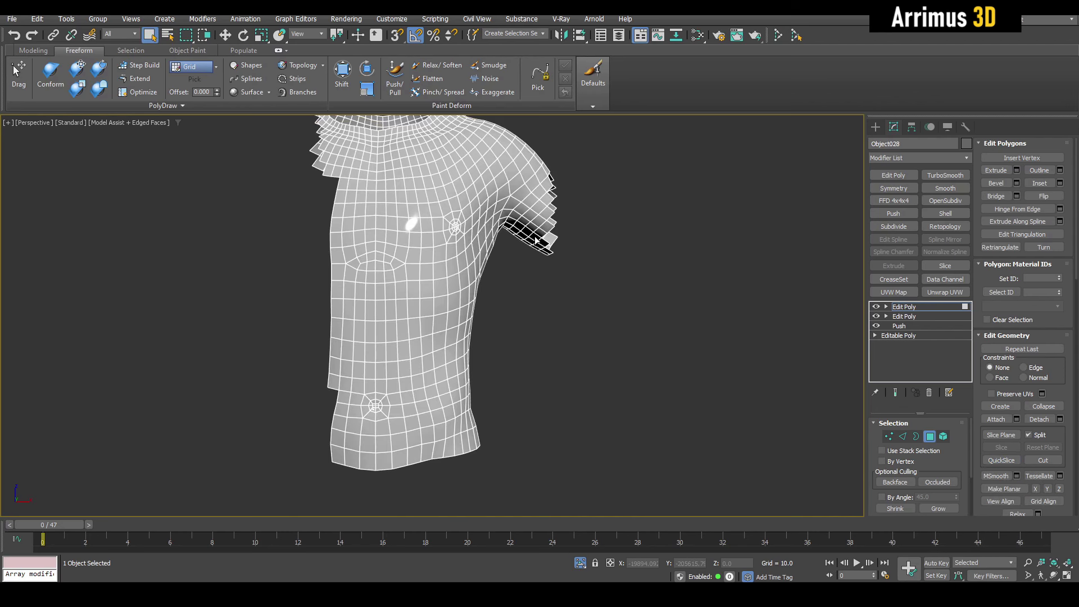
Try a QuickSlice across the sleeve at vertex level, check the resulting elements, and undo the cut
key("1")
middle_click_drag(534, 233, 517, 318)
middle_click_drag(703, 365, 717, 324)
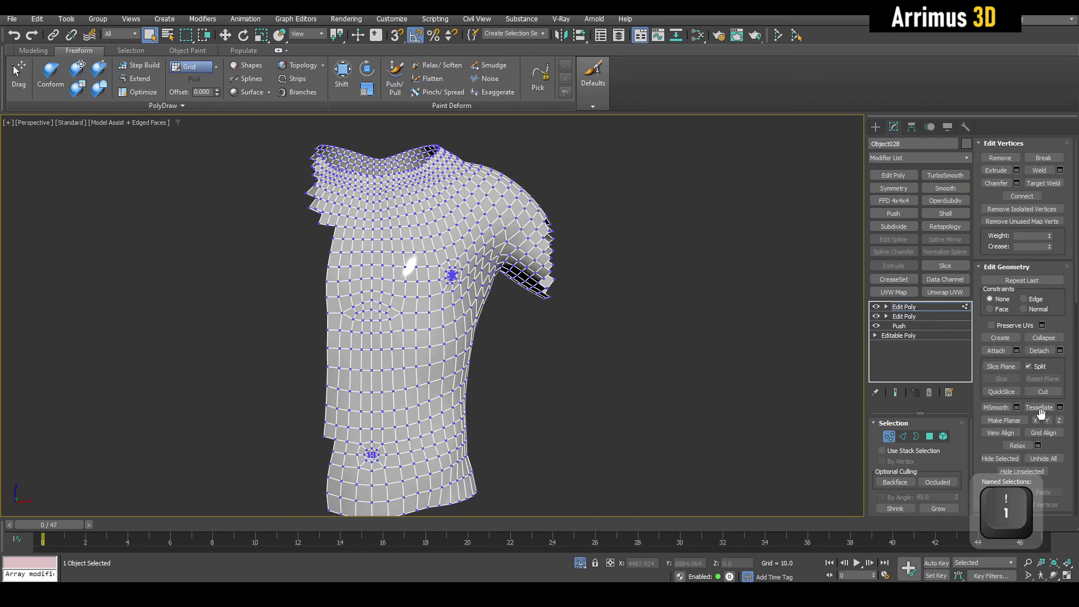
left_click(1001, 392)
left_click(511, 234)
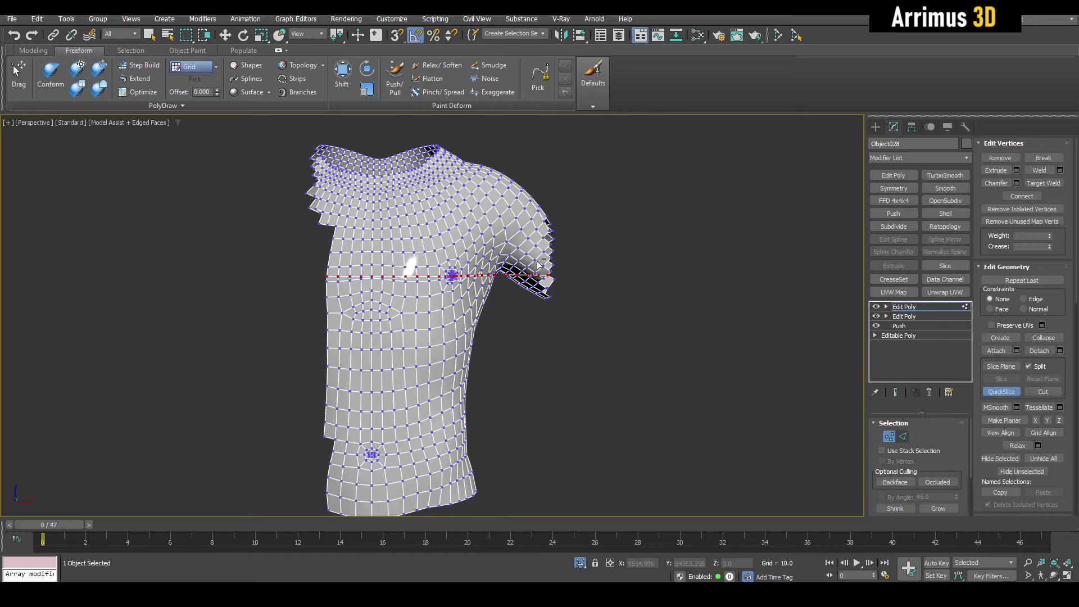
right_click(457, 228)
middle_click_drag(456, 238, 456, 288)
key("5")
left_click(468, 233)
left_click(583, 237)
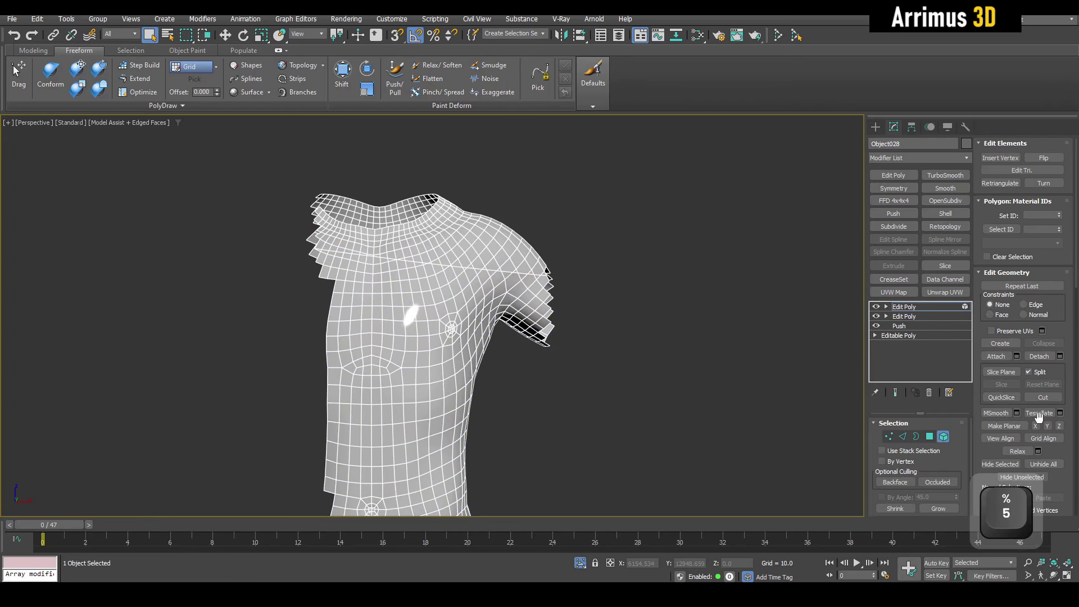
key("ctrl+z")
key("ctrl+z")
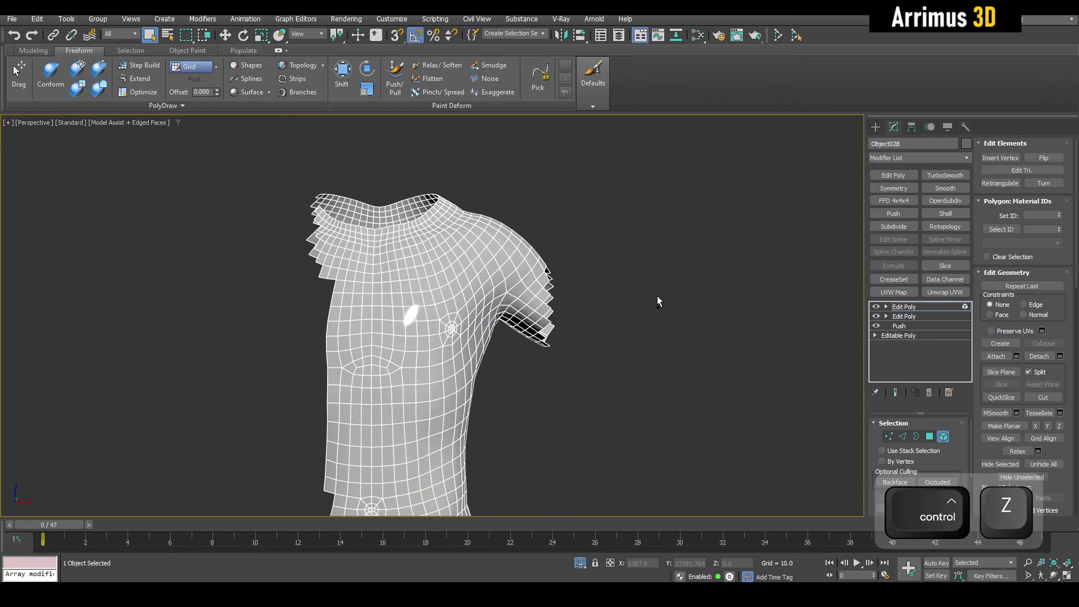
Start a Slice Plane at vertex level and rotate it about 65 degrees to match the angle of the sleeve
key("1")
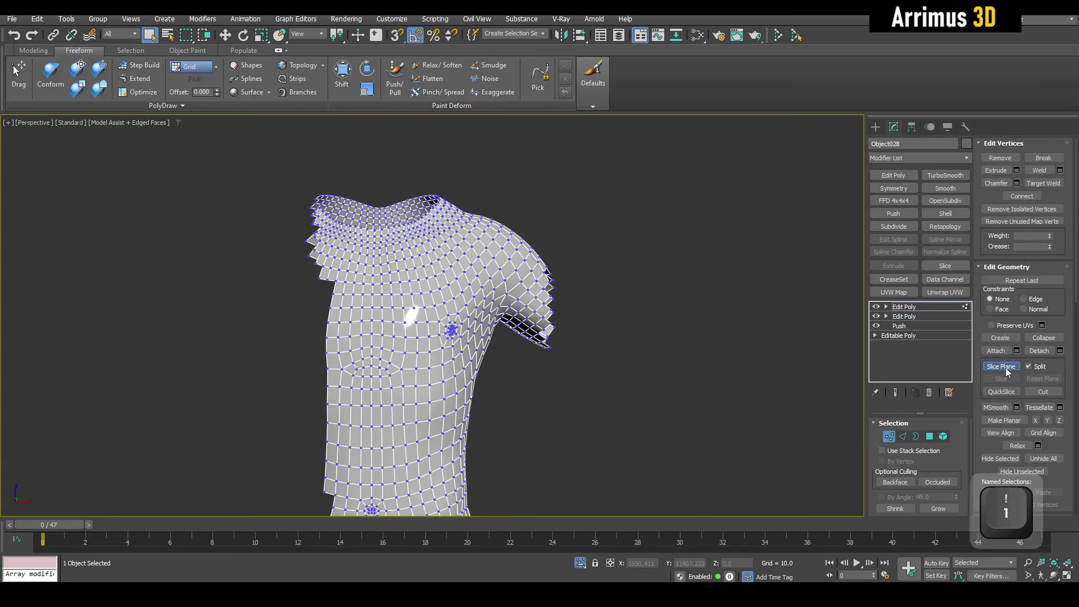
left_click(1006, 368)
scroll(518, 342, "down", 6)
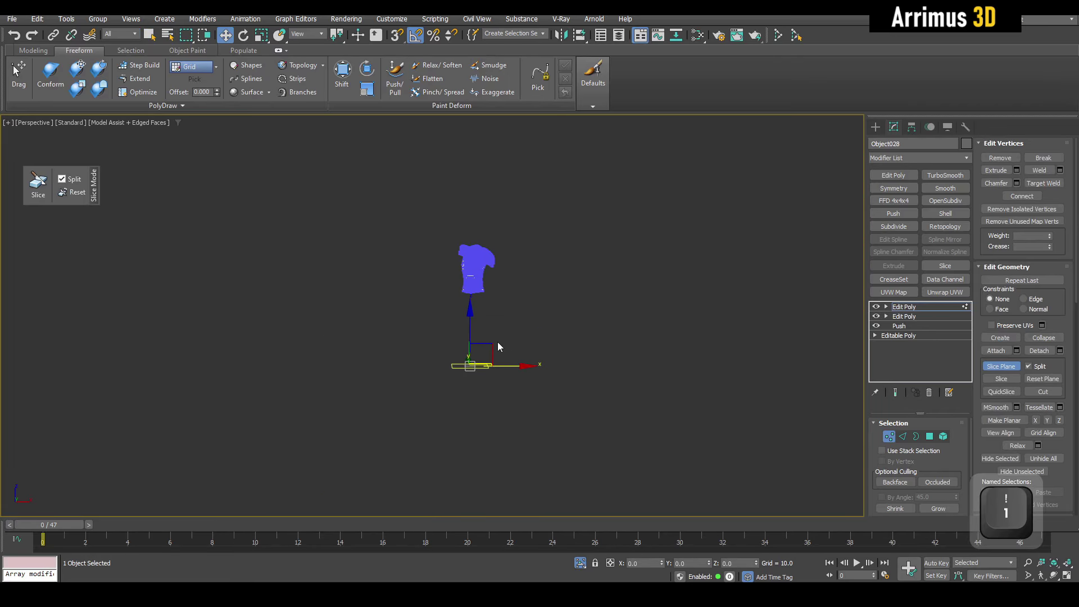
key("z")
key("e")
scroll(545, 290, "up", 4)
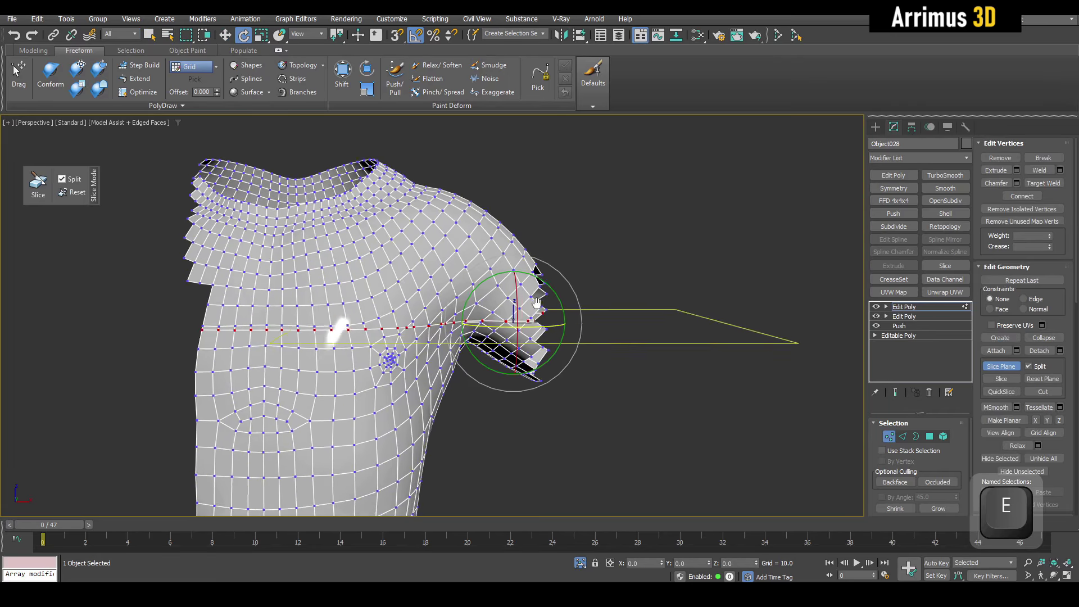
left_click_drag(538, 275, 506, 208)
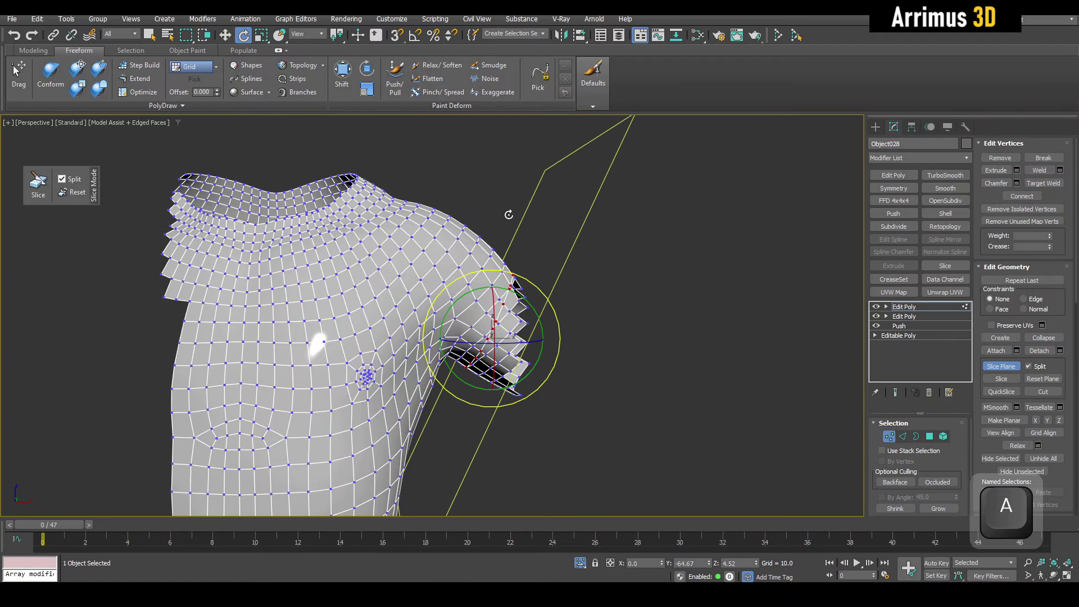
Position the slice plane across the sleeve just inside its jagged edge and slice the mesh there
key("w")
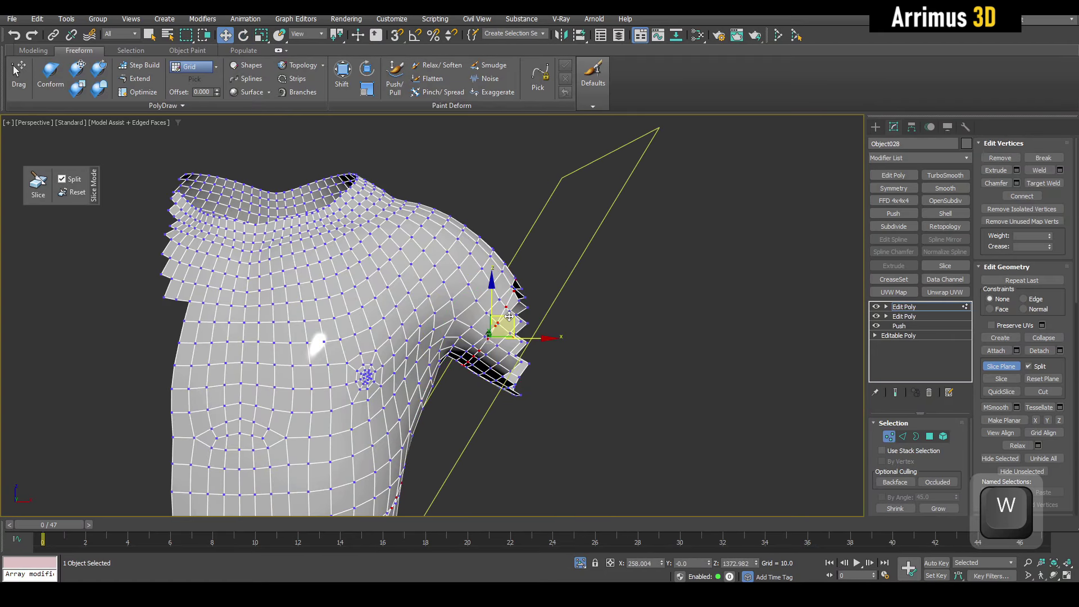
left_click_drag(509, 316, 504, 313)
middle_click_drag(500, 310, 742, 365, "alt")
left_click(991, 369)
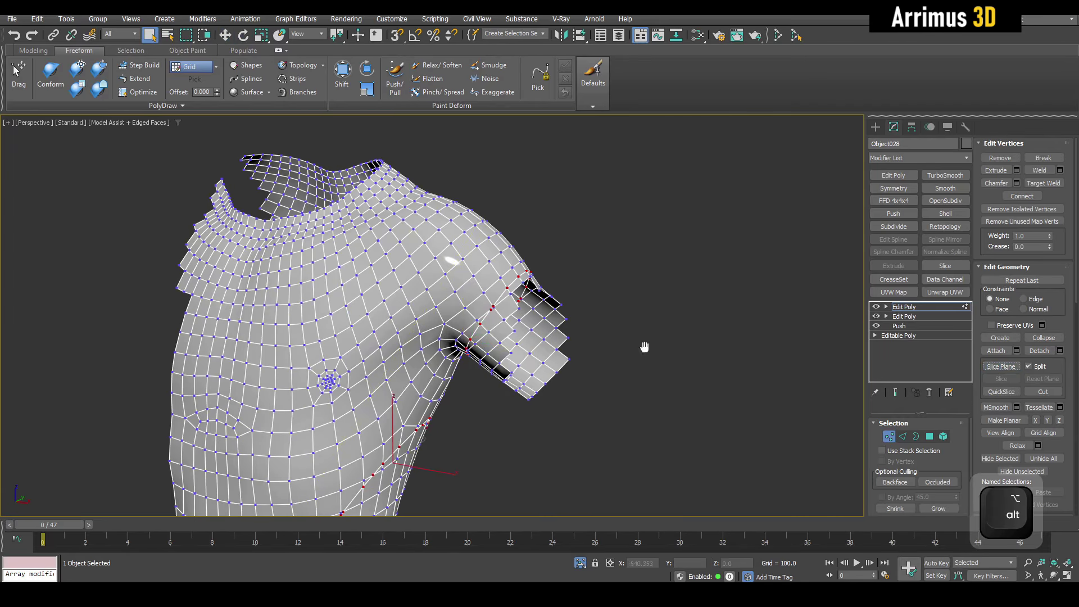
Select the cut-off jagged sleeve end as an element and delete it
middle_click_drag(645, 347, 672, 313)
key("5")
key("q")
key("q")
left_click(526, 323)
key("x")
Examine the trimmed sleeve opening and the diagonal slice line across the lower torso
middle_click_drag(516, 343, 542, 284)
key("1")
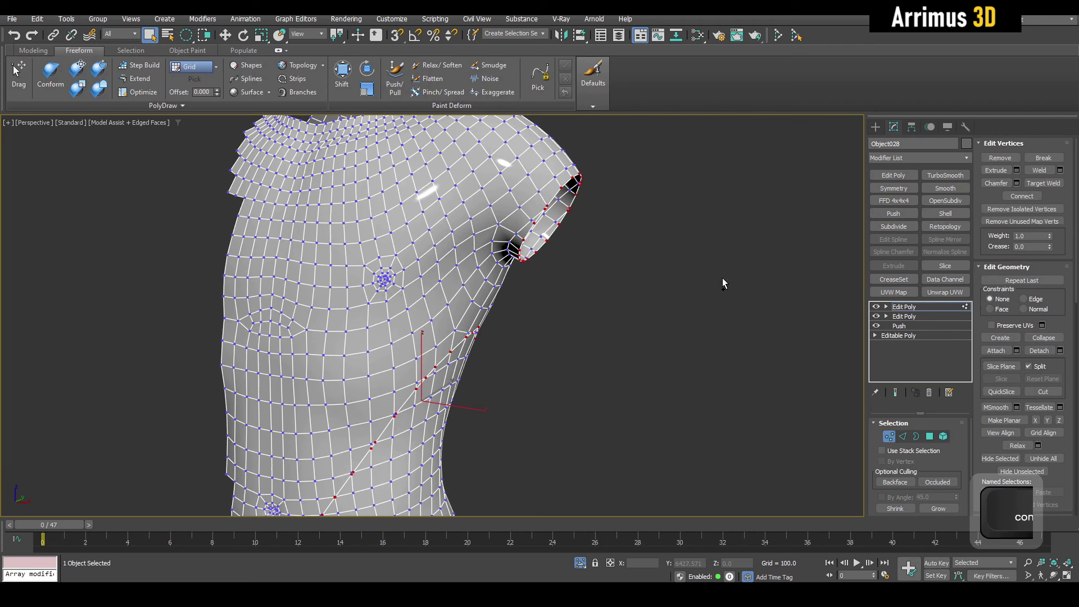
left_click(573, 386)
middle_click_drag(573, 386, 530, 302)
key("5")
left_click(456, 364)
key("4")
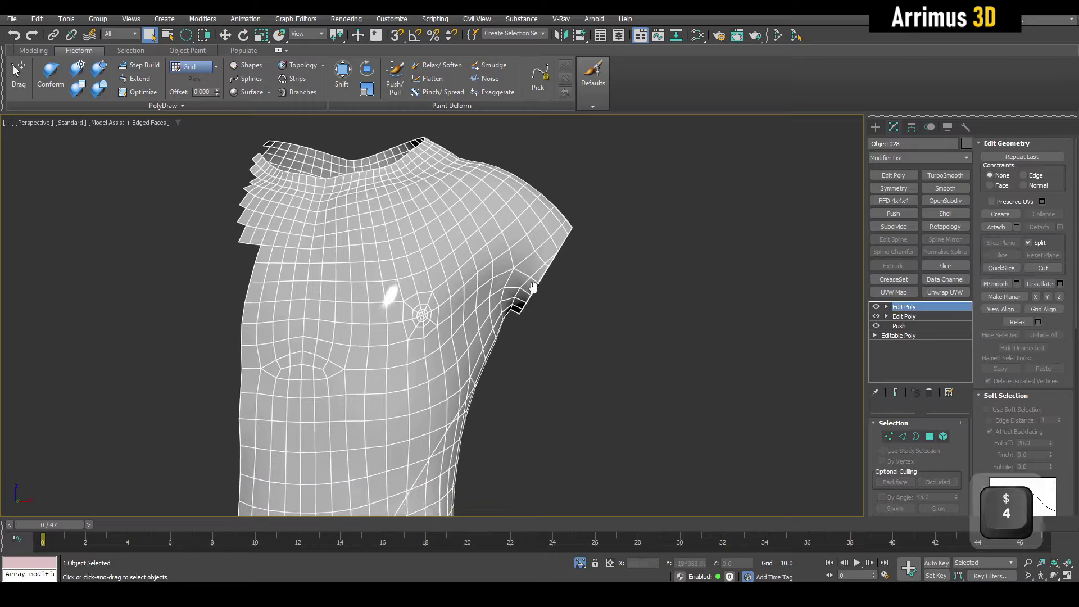
scroll(547, 295, "down", 3)
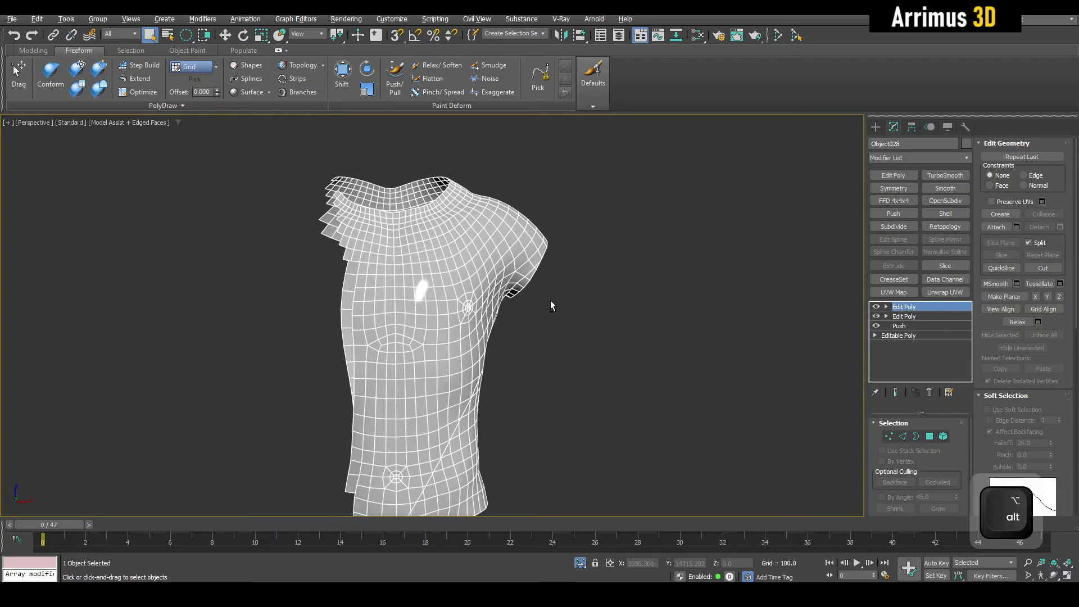
middle_click_drag(544, 298, 487, 267)
scroll(449, 322, "up", 4)
middle_click_drag(449, 321, 589, 324, "alt")
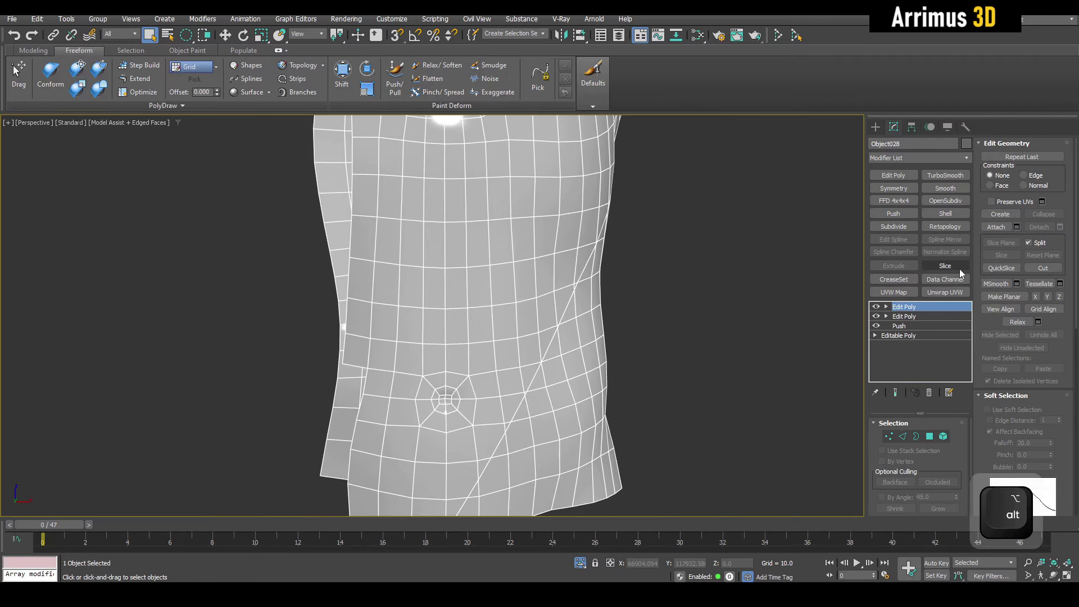
Add a Slice modifier and rotate its plane upright along the torso's centre line
left_click(944, 265)
scroll(665, 327, "down", 8)
key("1")
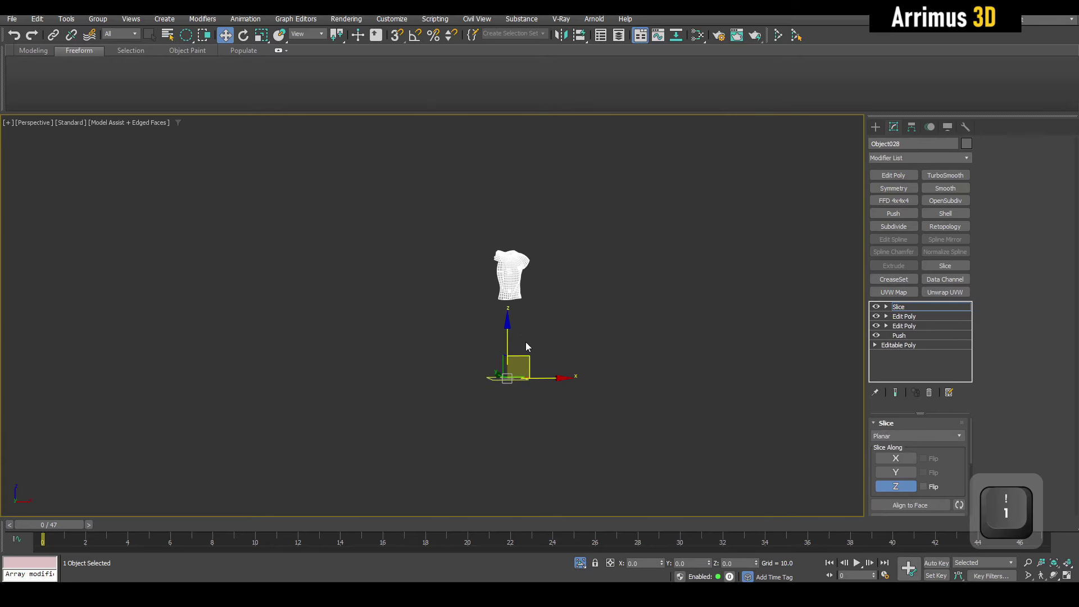
key("z")
scroll(515, 275, "up", 4)
key("a")
key("e")
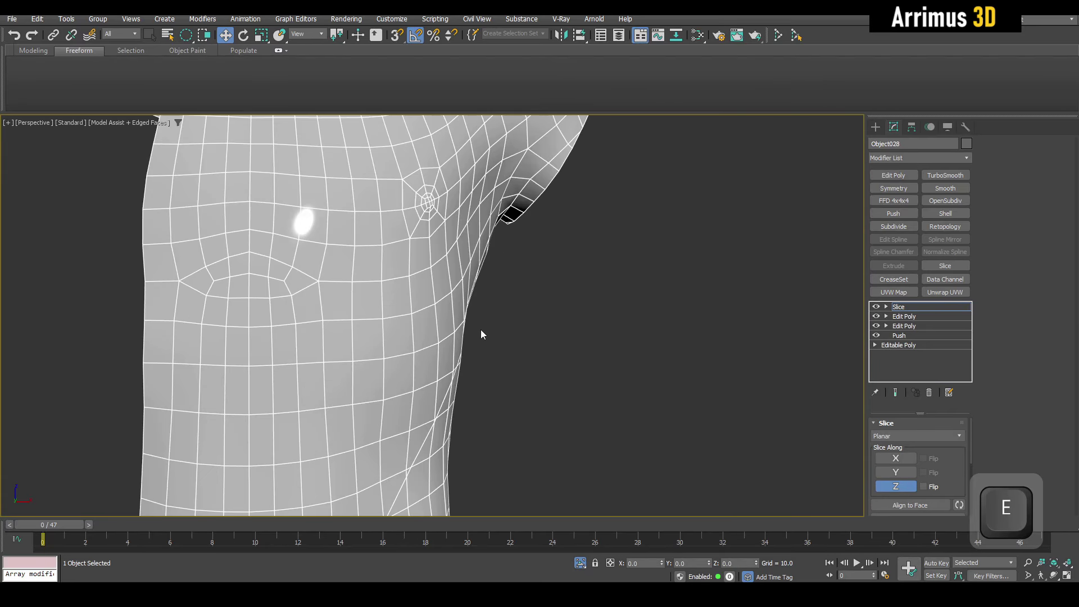
scroll(481, 329, "down", 5)
middle_click_drag(461, 362, 437, 383, "alt")
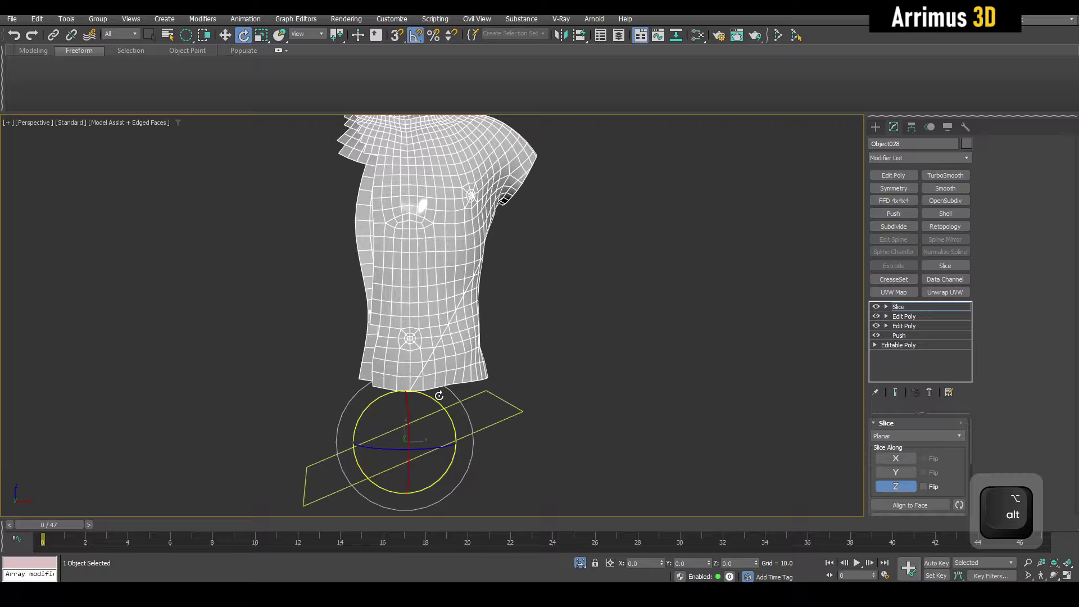
key("q")
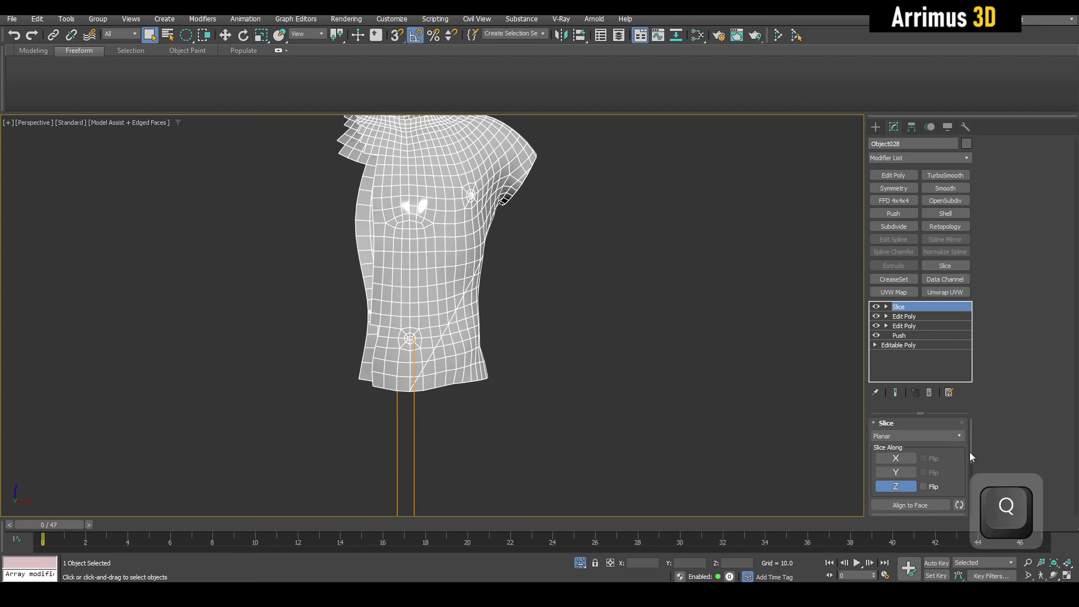
Set the slice type to Remove Positive to cut away the unfinished half of the torso
scroll(966, 466, "down", 3)
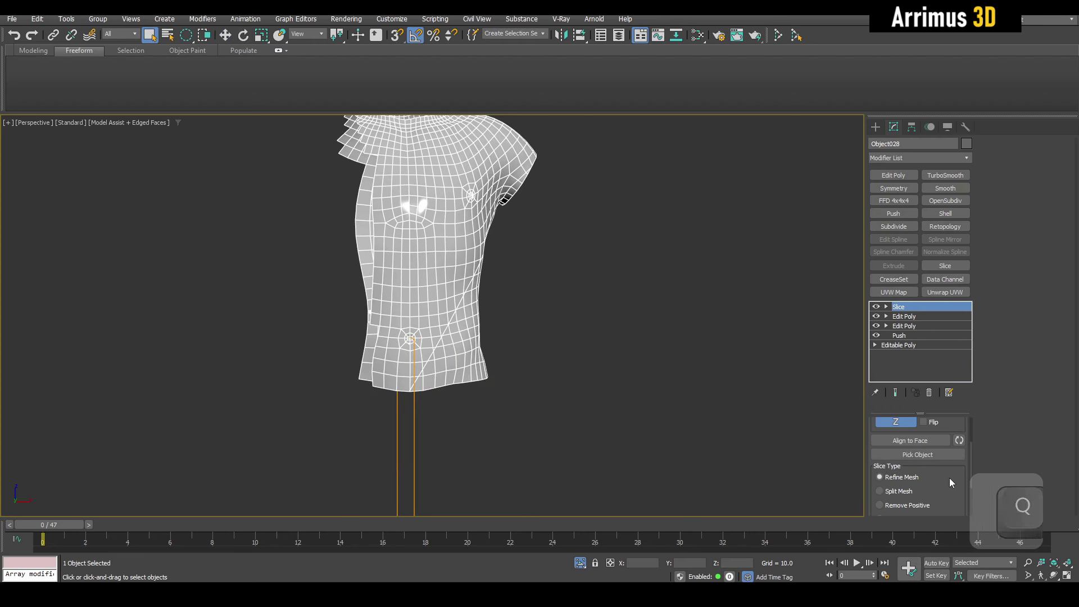
scroll(970, 456, "down", 2)
left_click(908, 464)
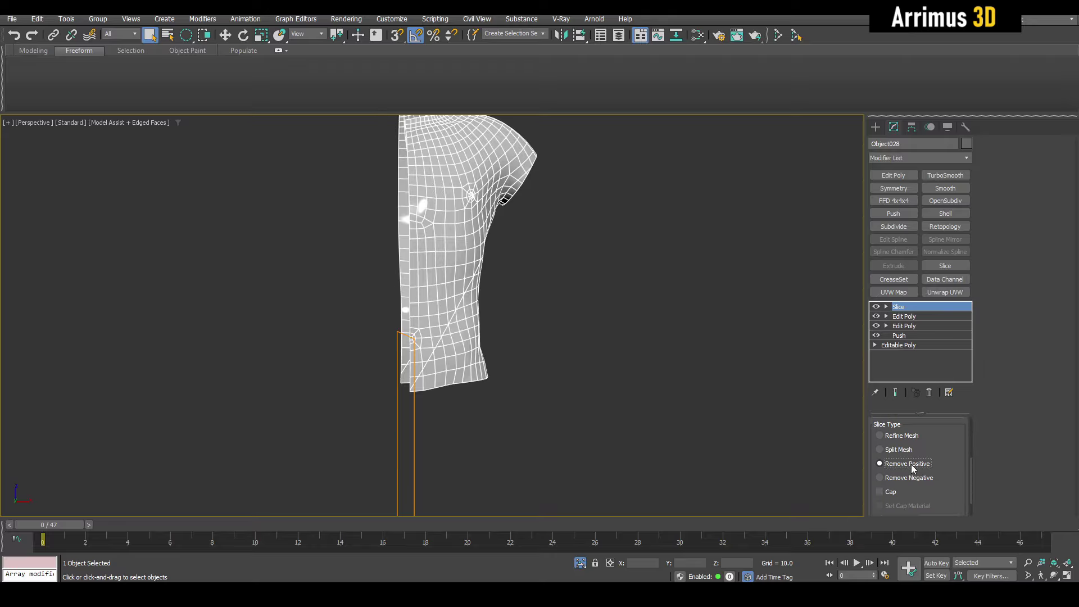
middle_click_drag(545, 350, 560, 372, "alt")
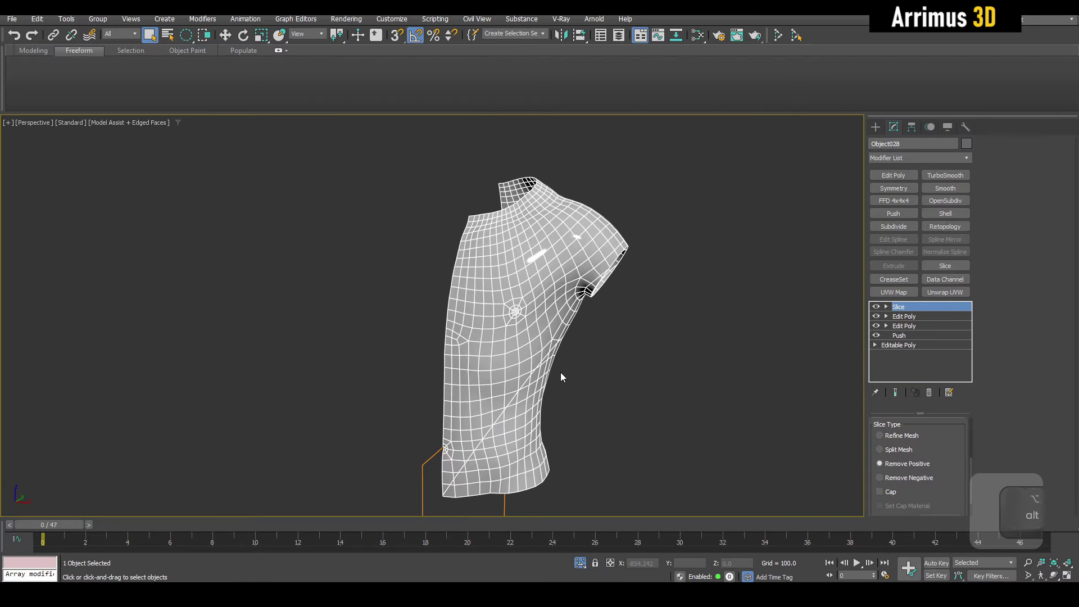
scroll(583, 349, "up", 5)
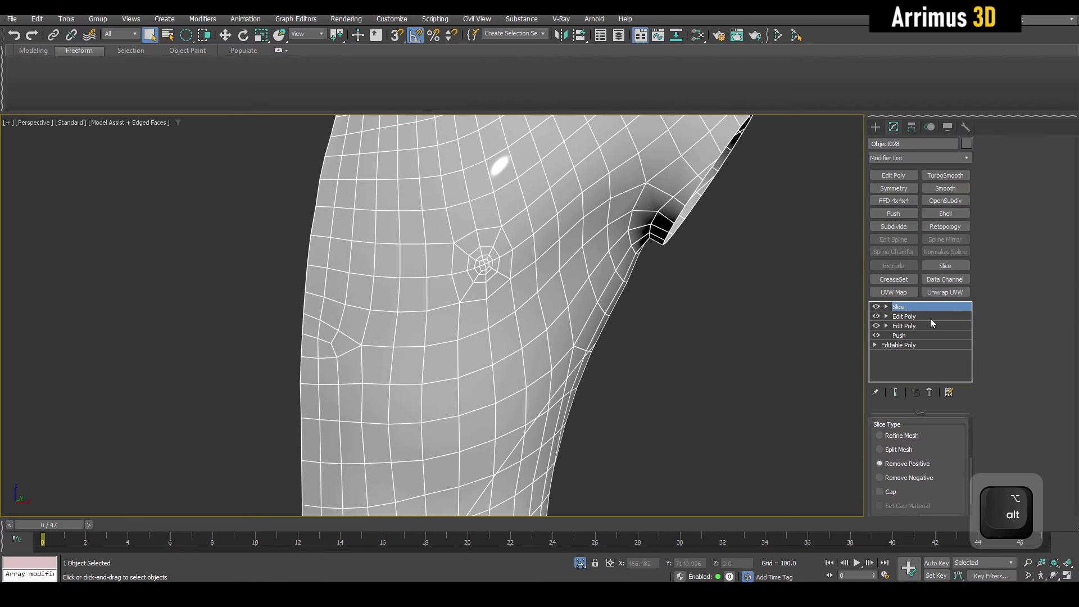
Add an Edit Poly modifier and remove the outer concentric edge loops around the nipple on the chest
middle_click_drag(606, 296, 636, 313)
key("4")
scroll(506, 284, "up", 5)
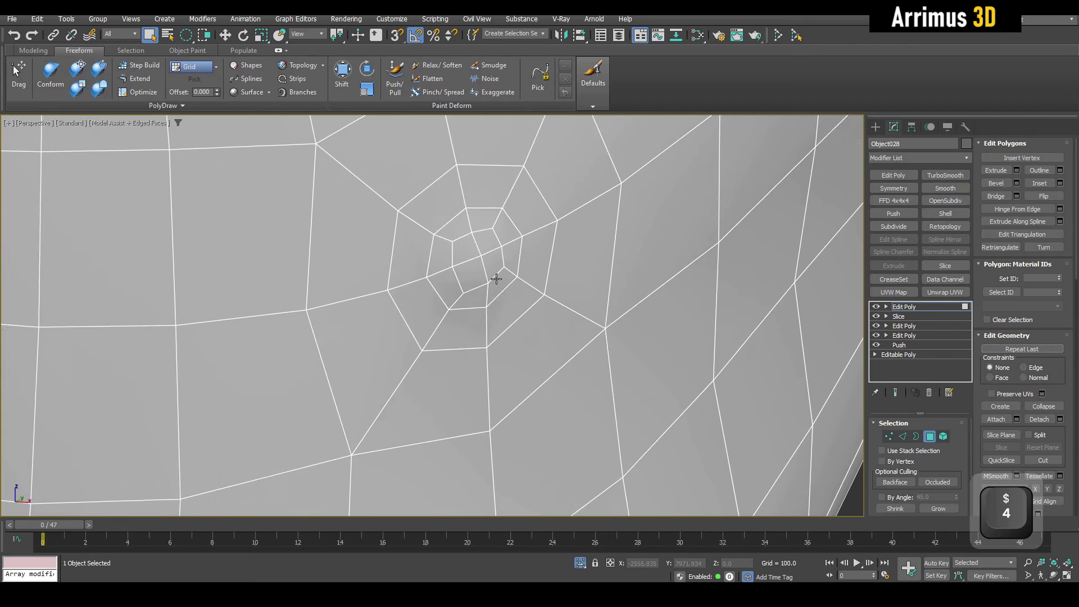
scroll(488, 292, "down", 2)
middle_click_drag(497, 313, 503, 316)
key("2")
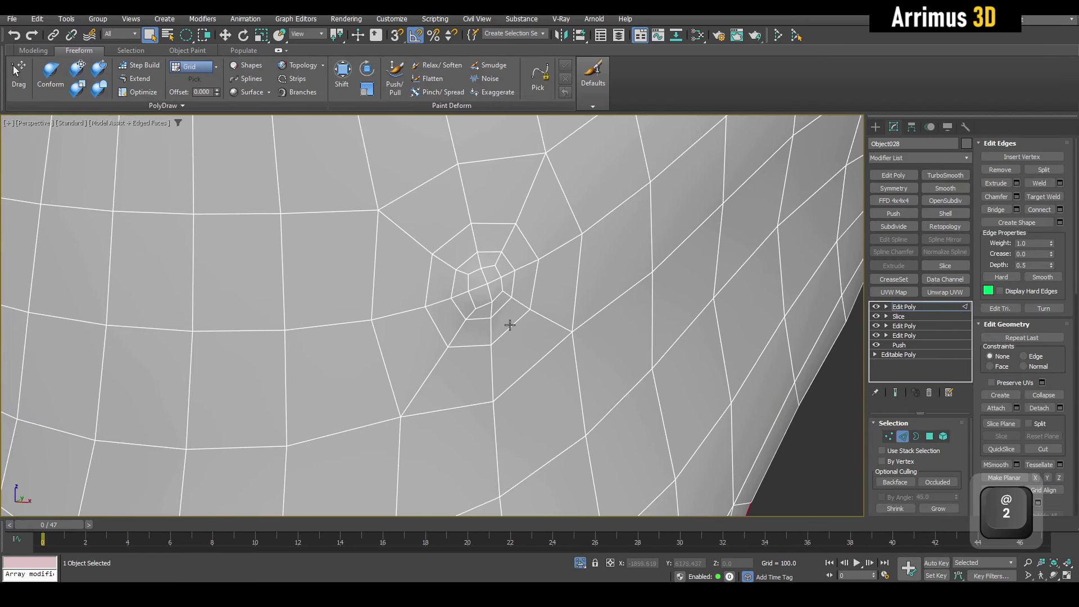
left_click(504, 310, "ctrl")
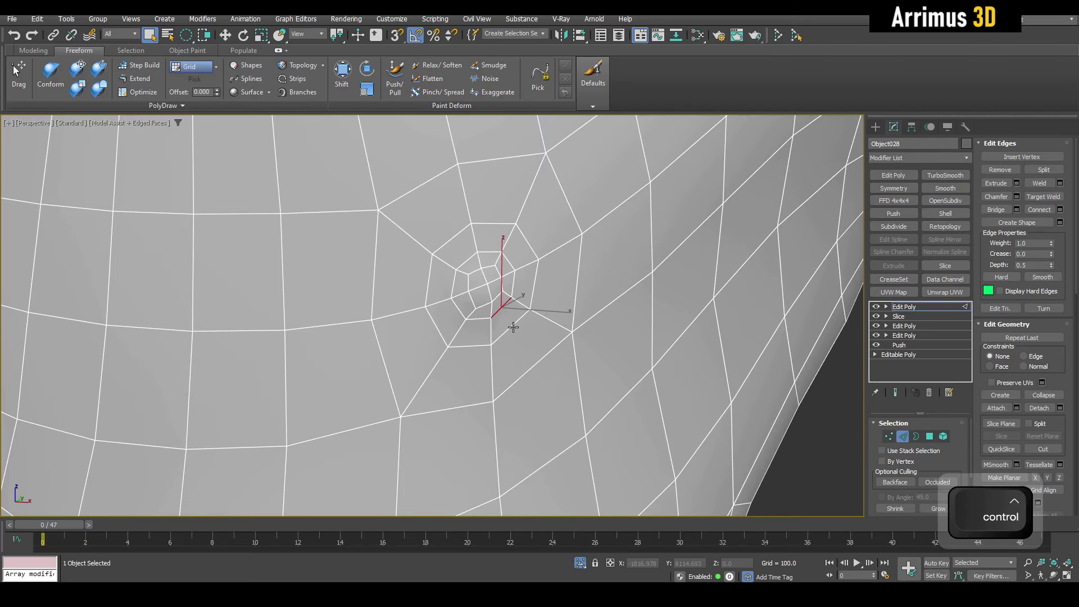
key("shift+l")
left_click(1009, 170, "ctrl")
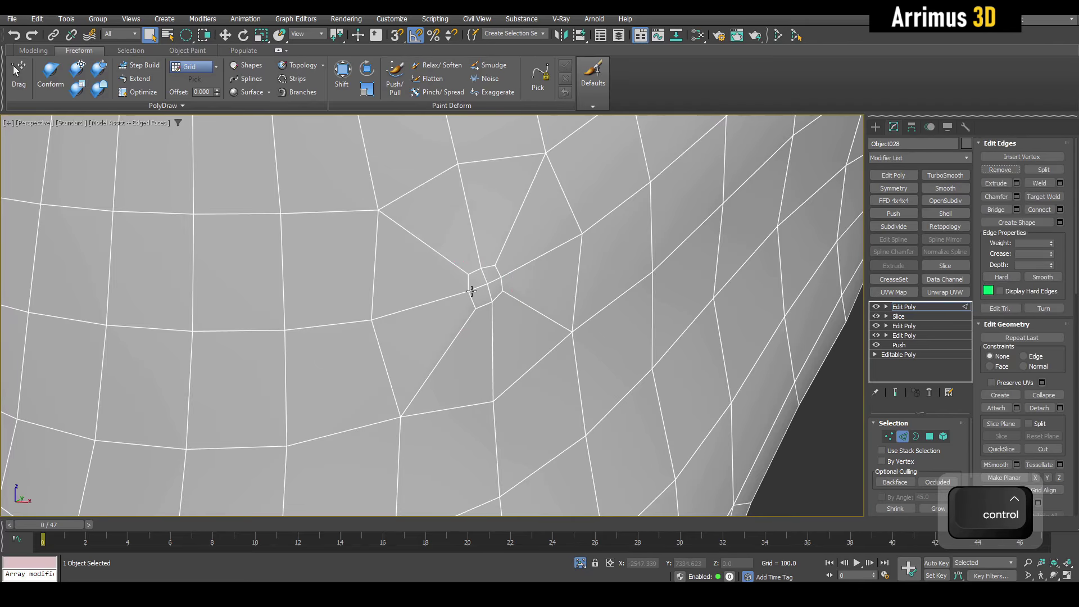
Select the remaining small ring of edges at the nipple and remove it
scroll(501, 285, "up", 2)
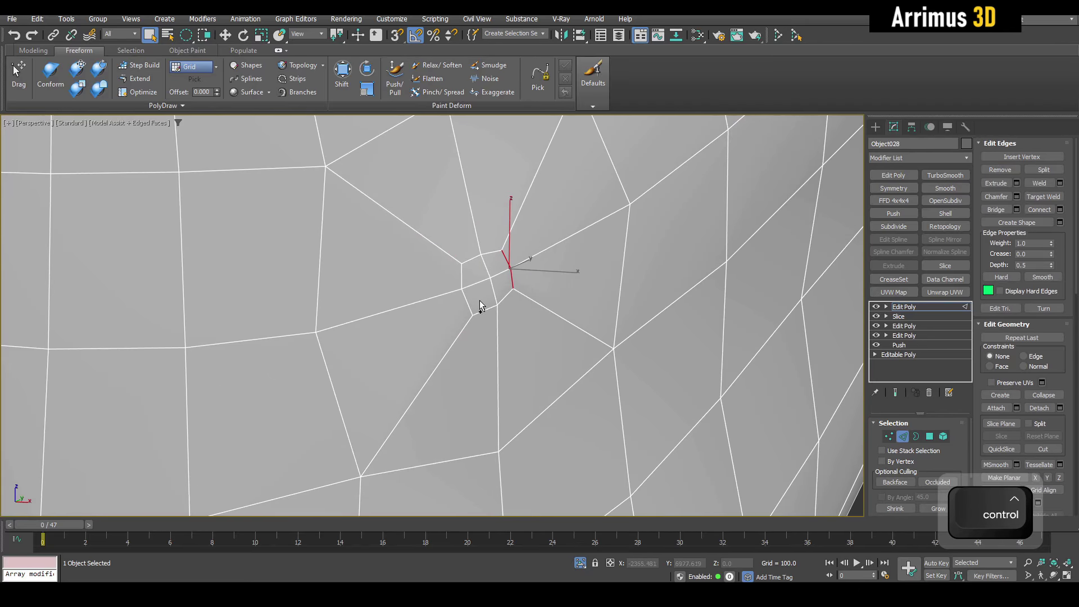
left_click(468, 302, "ctrl")
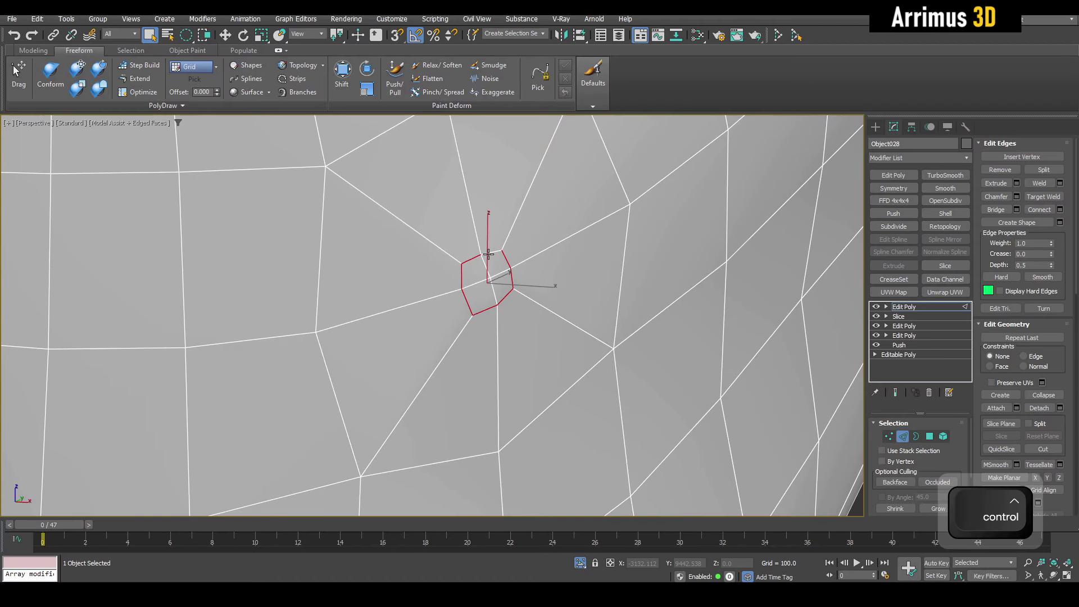
left_click(1000, 169)
scroll(591, 287, "down", 6)
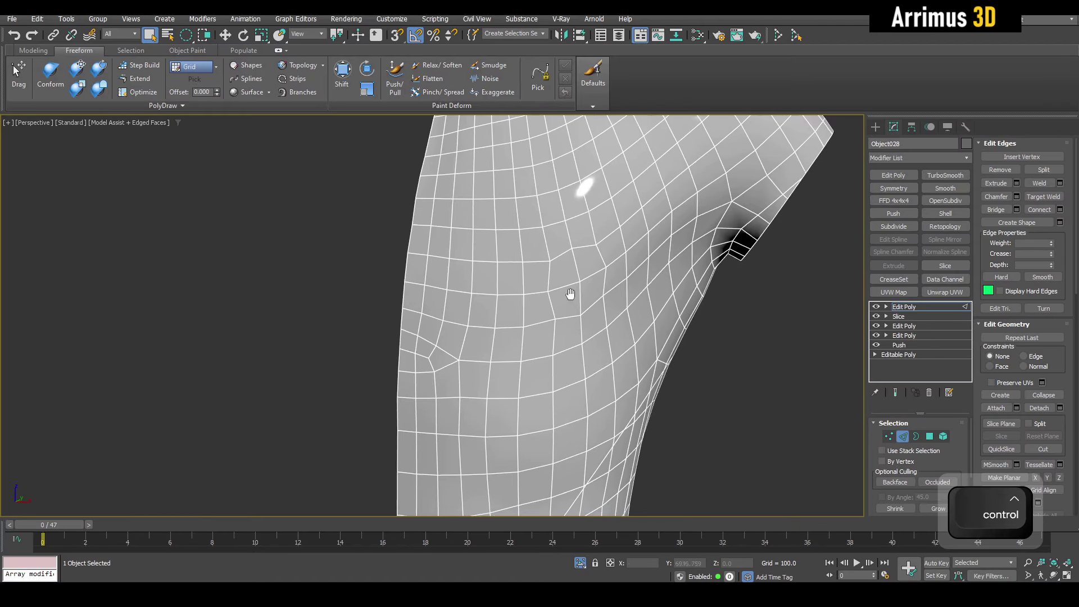
Select the indented navel polygons on the torso's centre line and delete them
scroll(445, 313, "up", 5)
scroll(443, 310, "up", 3)
scroll(343, 306, "down", 2)
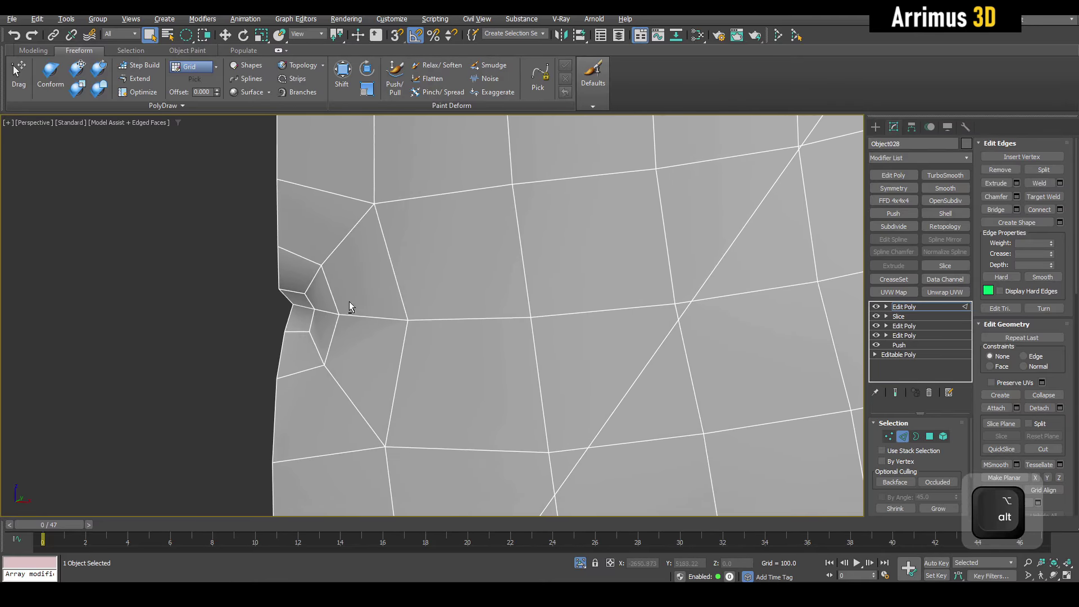
key("alt+x")
scroll(342, 304, "up", 3)
middle_click_drag(341, 305, 408, 258)
key("4")
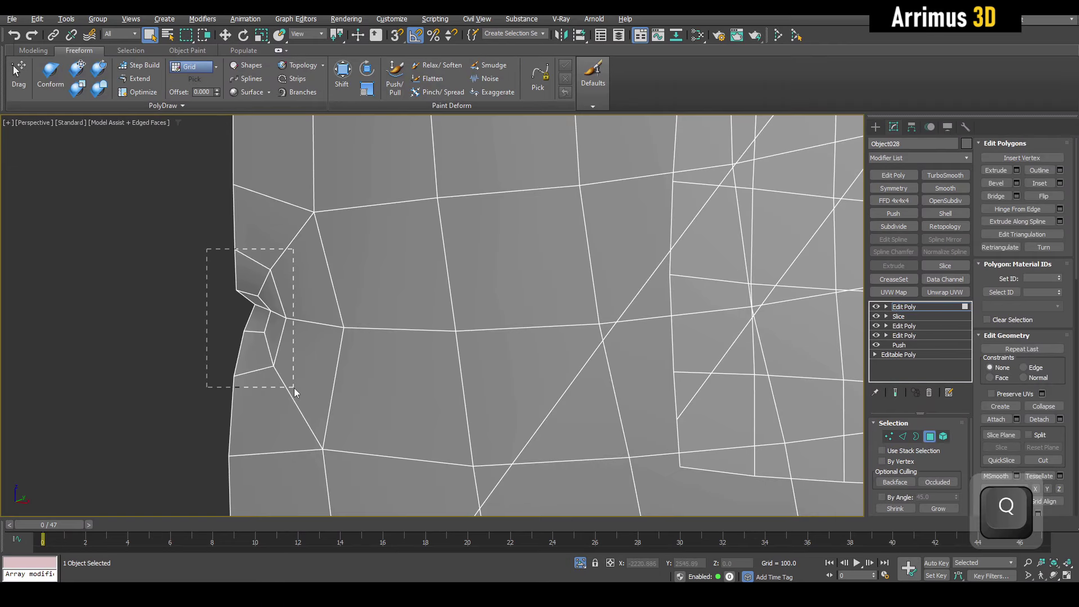
left_click_drag(295, 388, 294, 388)
key("Delete")
Bridge the upper and lower edges of the navel gap with two segments
key("2")
left_click_drag(289, 479, 289, 479)
key("shift+b")
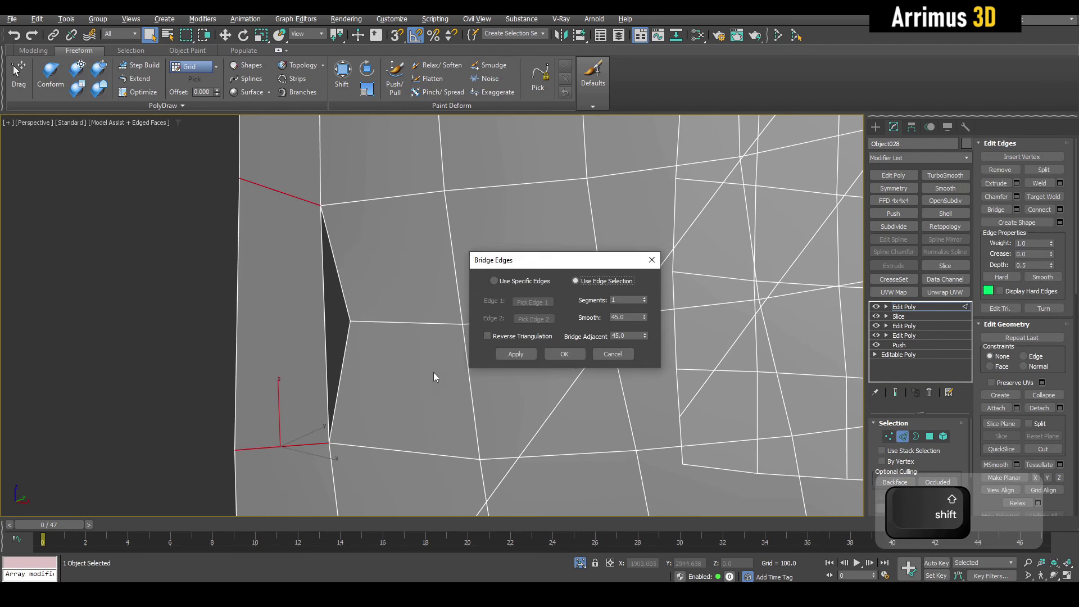
left_click(564, 354)
Target-weld the bridge's middle inner vertex to the neighbouring vertex to close the remaining navel gap
key("1")
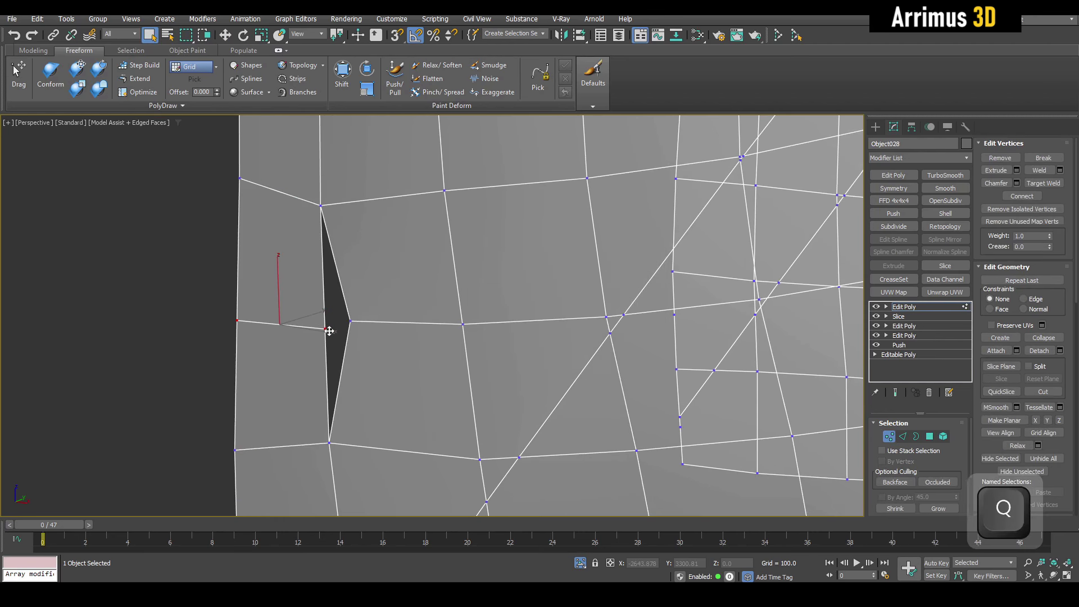
key("ctrl+w")
left_click(326, 329)
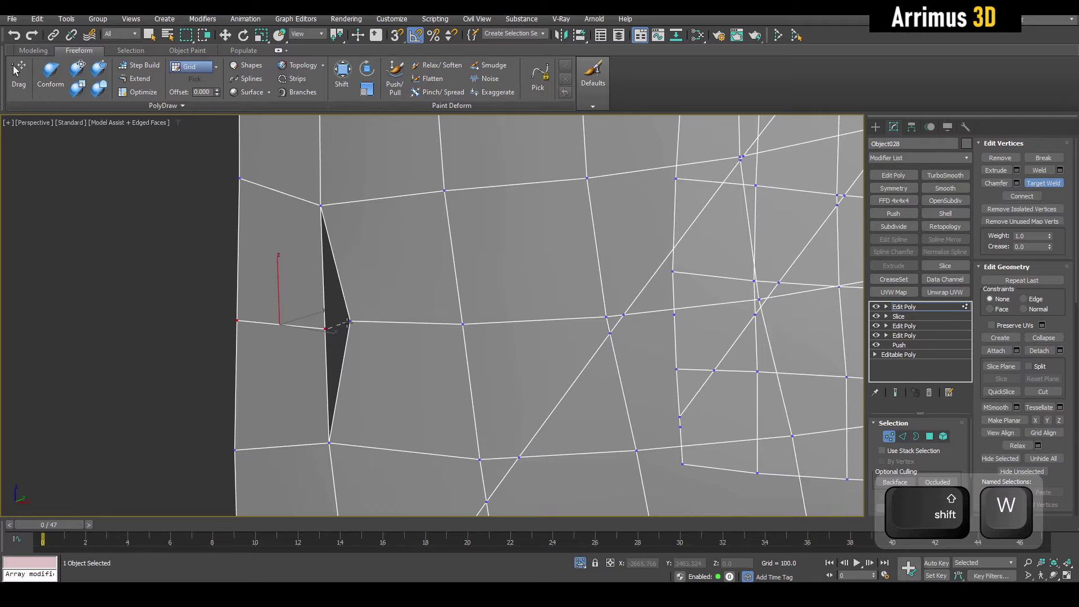
left_click(349, 322)
scroll(393, 321, "down", 6)
key("1")
middle_click_drag(423, 321, 475, 366, "alt")
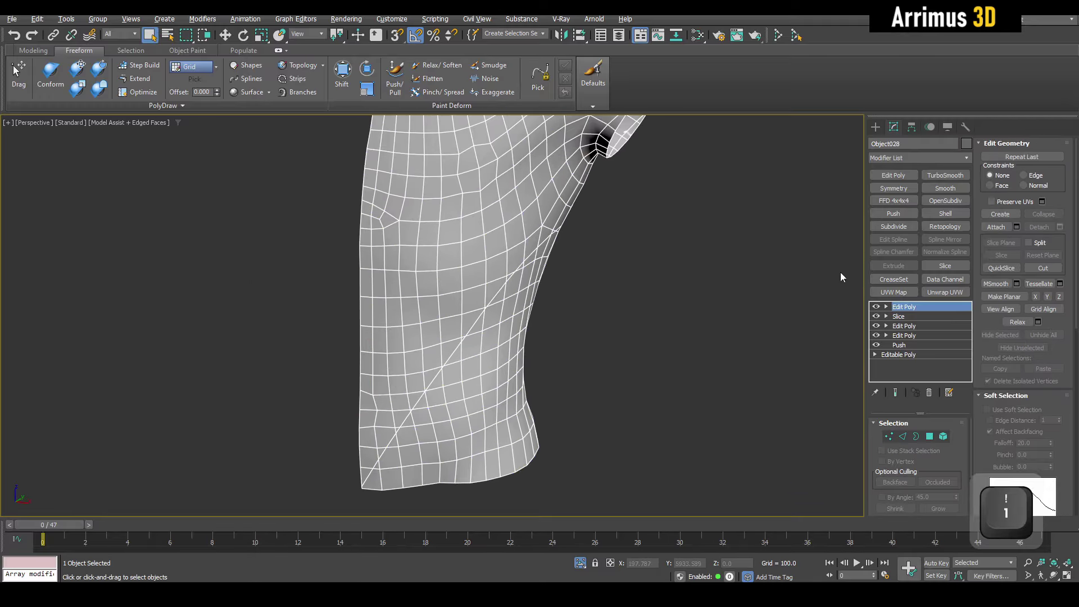
Add a Retopology modifier to the half shirt and compute it with a face count of 55
middle_click_drag(688, 262, 672, 367)
left_click(945, 227)
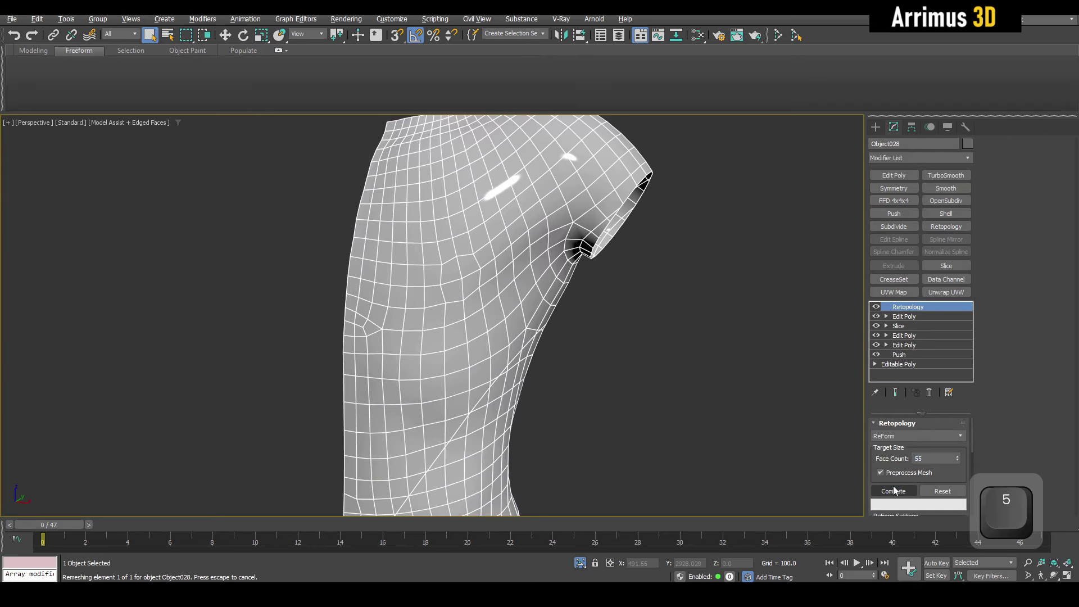
middle_click_drag(689, 398, 711, 402, "alt")
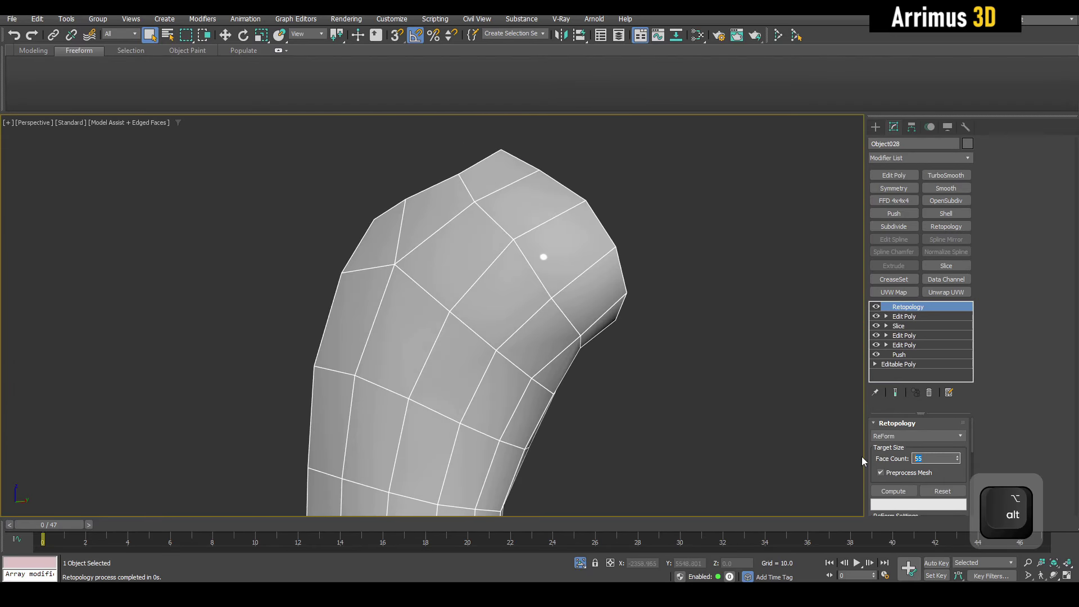
Recompute the retopology with a face count of 125 and Preprocess Mesh turned off
type("125")
left_click(883, 487)
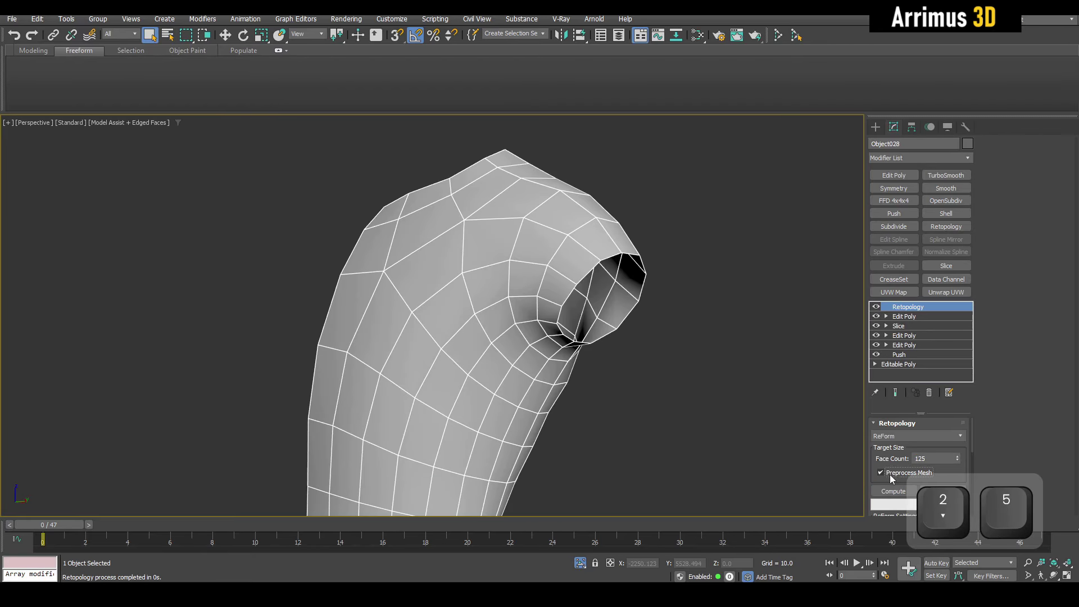
middle_click_drag(770, 467, 968, 496, "alt")
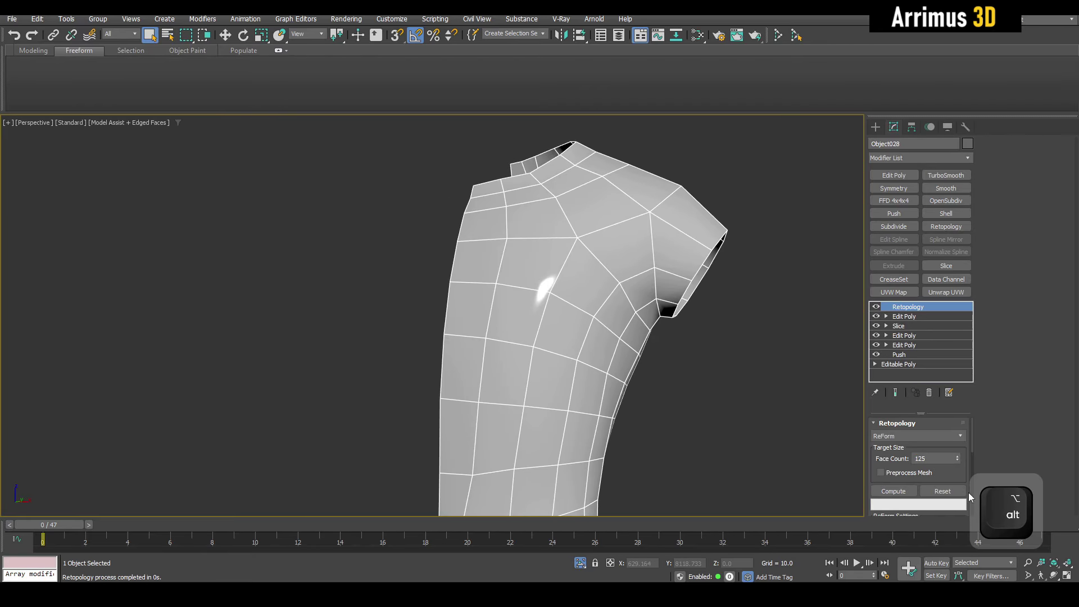
left_click(908, 475)
left_click(902, 493)
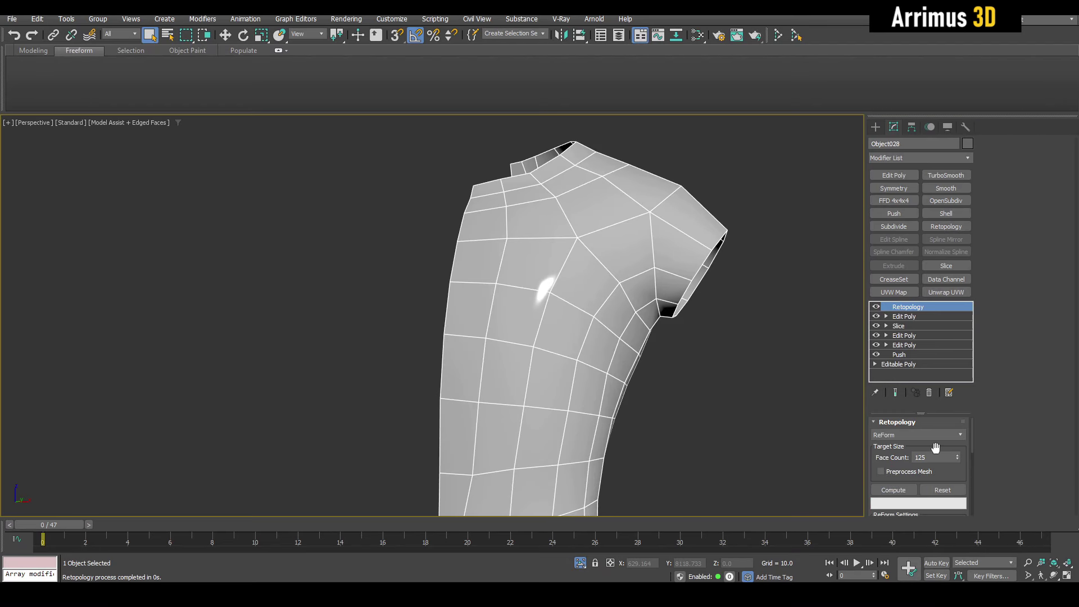
Show the full body again and mirror the half shirt with a Symmetry modifier on the X axis only
middle_click_drag(701, 416, 653, 324)
scroll(664, 366, "down", 3)
key("alt+q")
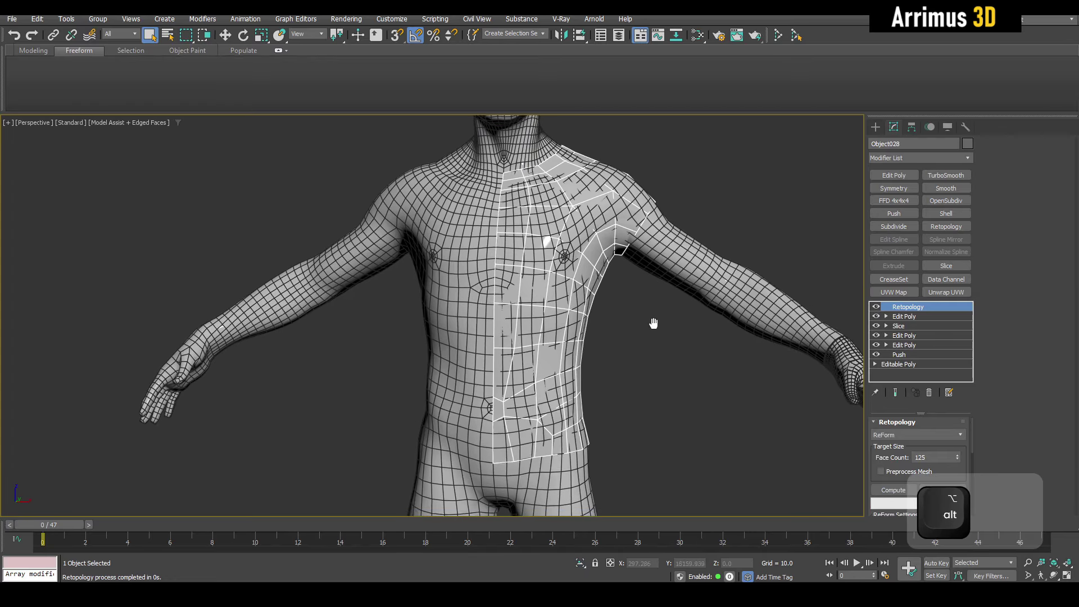
key("alt+q")
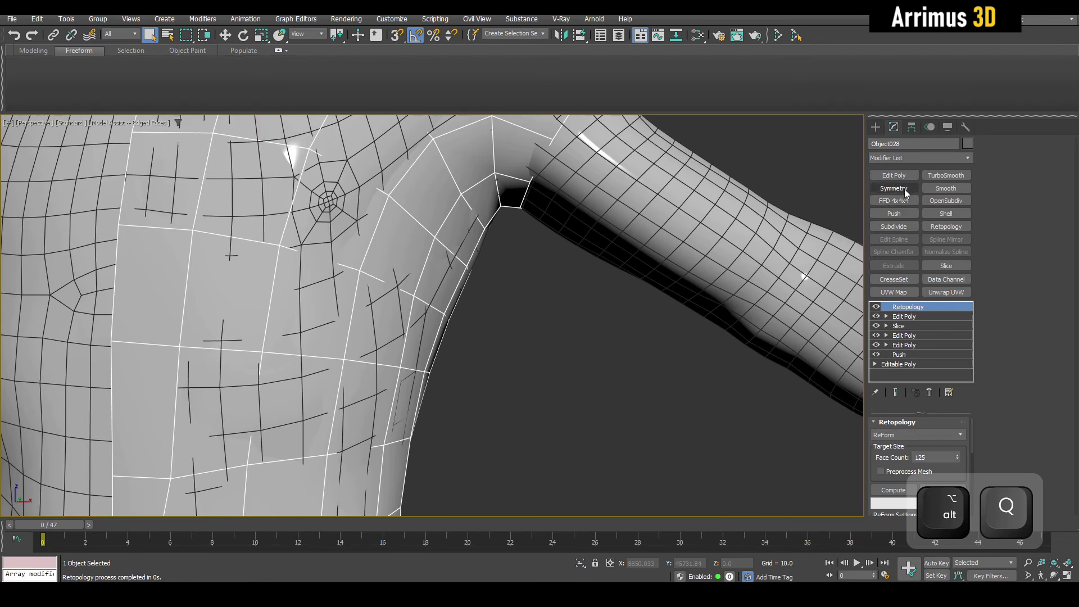
left_click(903, 189)
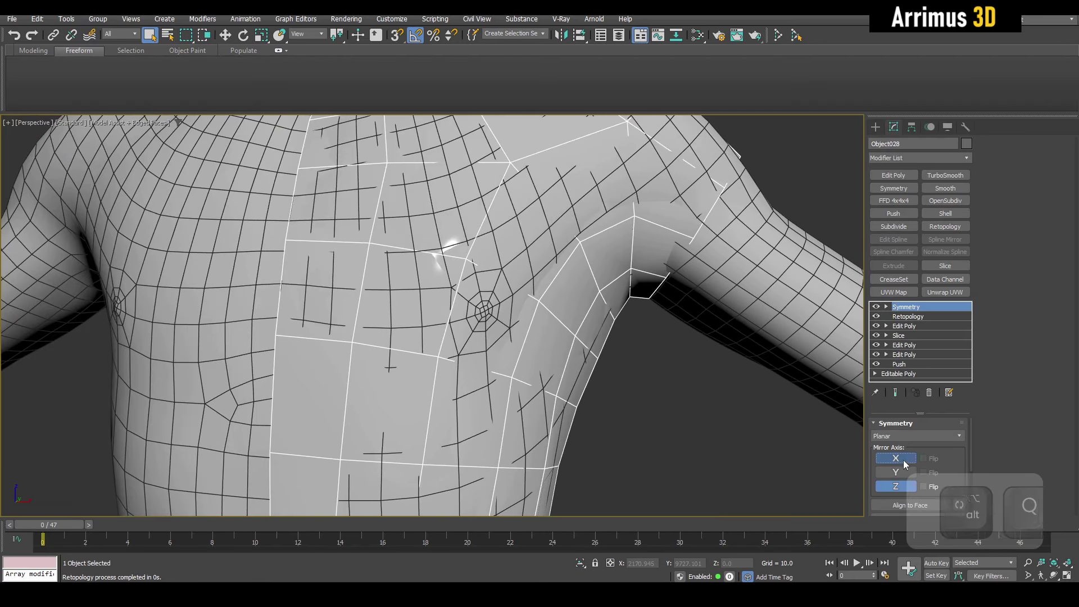
scroll(659, 373, "down", 8)
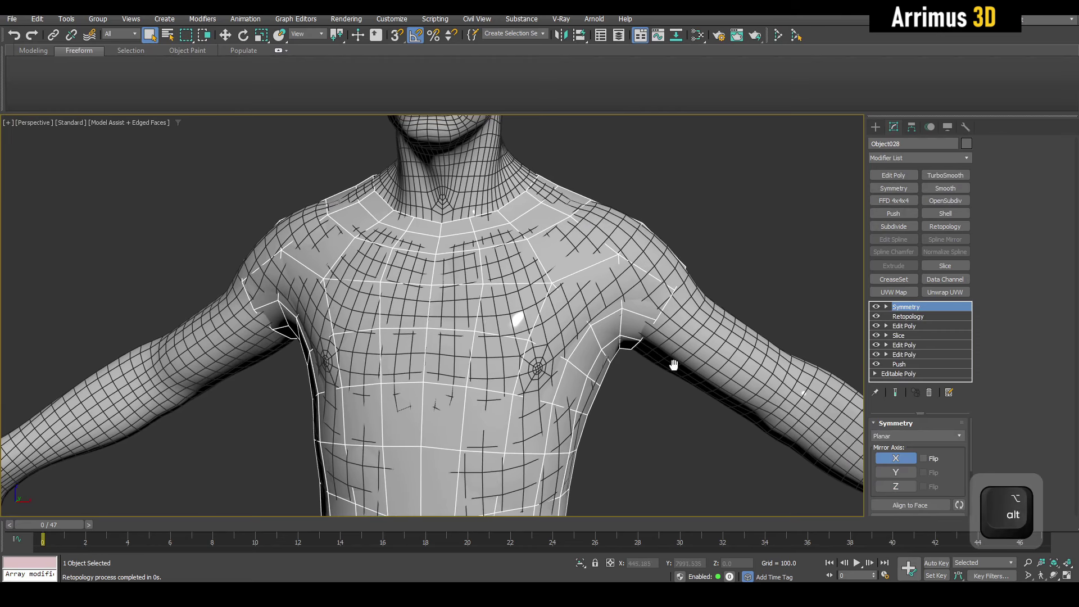
Isolate the shirt and recompute the Retopology modifier with a face count of 555
middle_click_drag(683, 354, 500, 321, "alt")
key("alt+q")
scroll(743, 303, "up", 3)
left_click(922, 317)
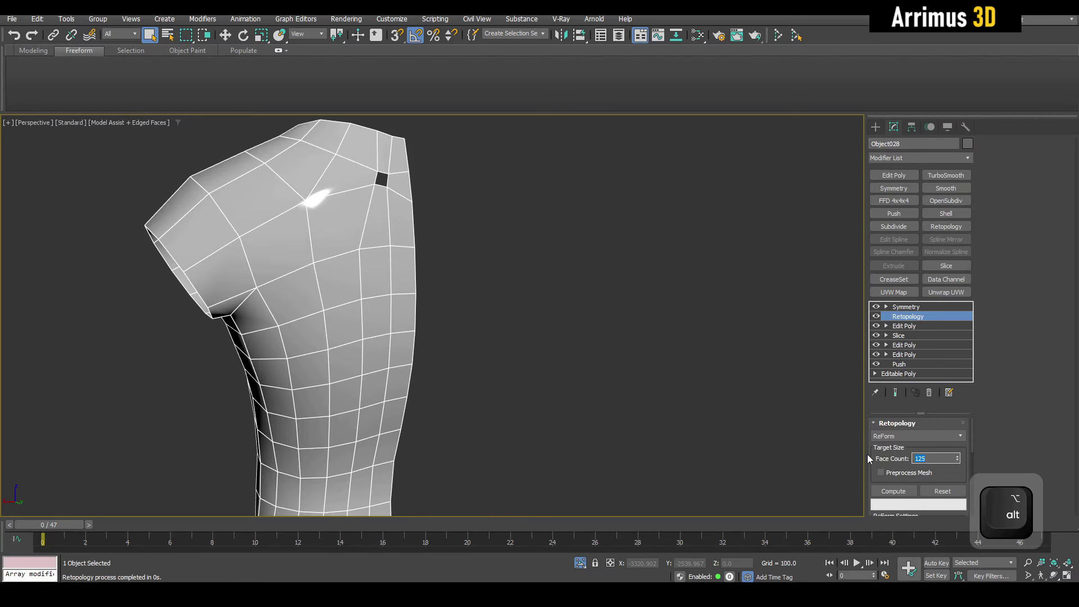
left_click(891, 493)
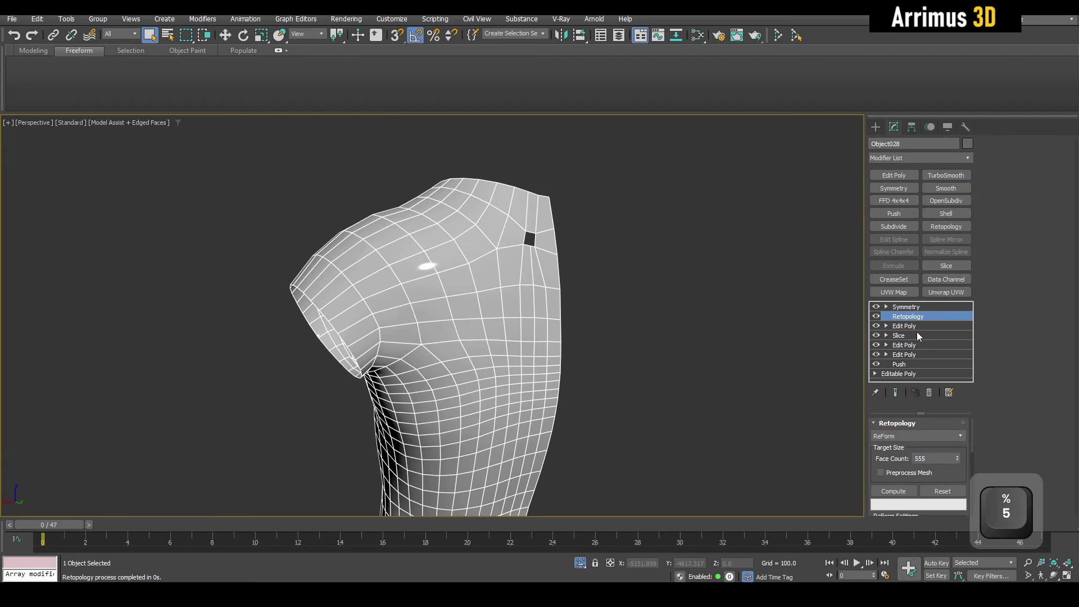
Dismiss the attempted switch to the Edit Poly level and delete the Retopology modifier from the stack
left_click(916, 328)
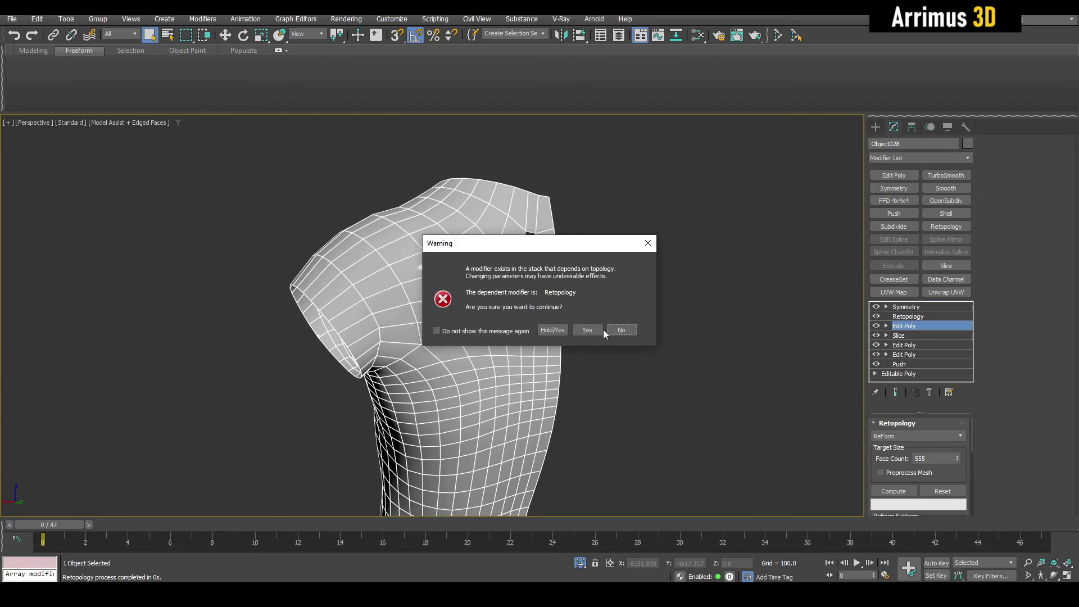
left_click(621, 330)
right_click(906, 317)
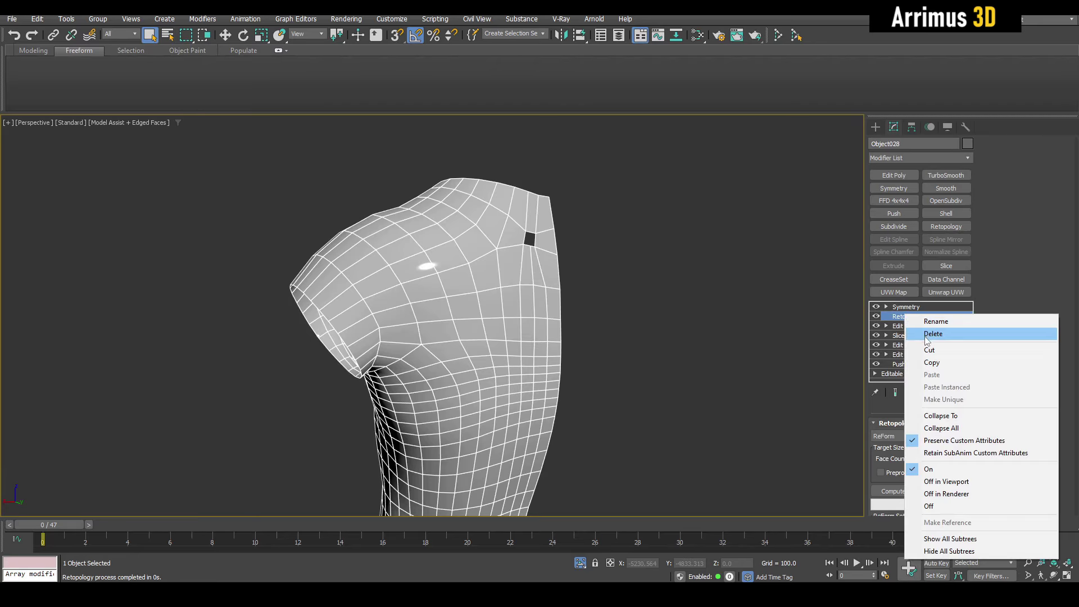
left_click(927, 334)
Select the border of the small square hole on the upper back and cap it
scroll(599, 292, "up", 4)
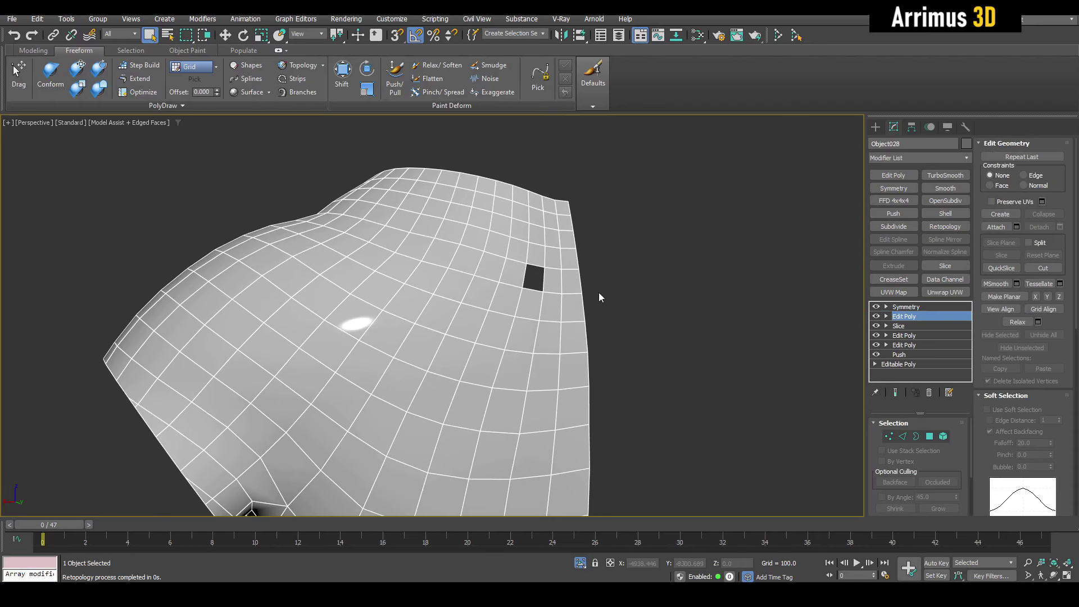
key("3")
left_click(540, 269)
middle_click_drag(544, 270, 576, 277, "alt")
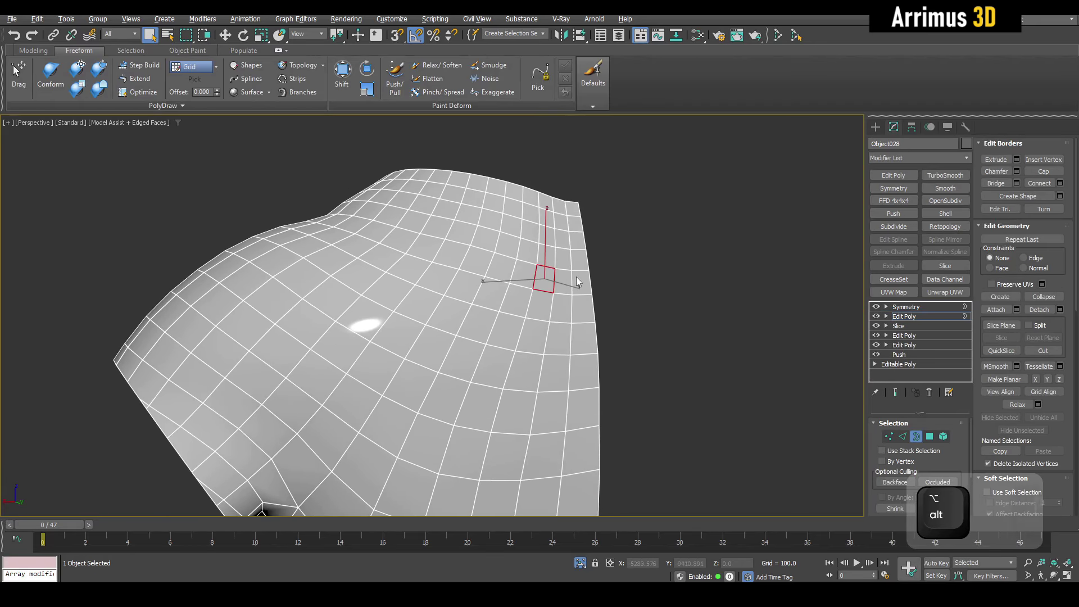
key("3")
Clear the half shirt's smoothing groups with a Smooth modifier placed beneath the Symmetry modifier
key("4")
key("ctrl+a")
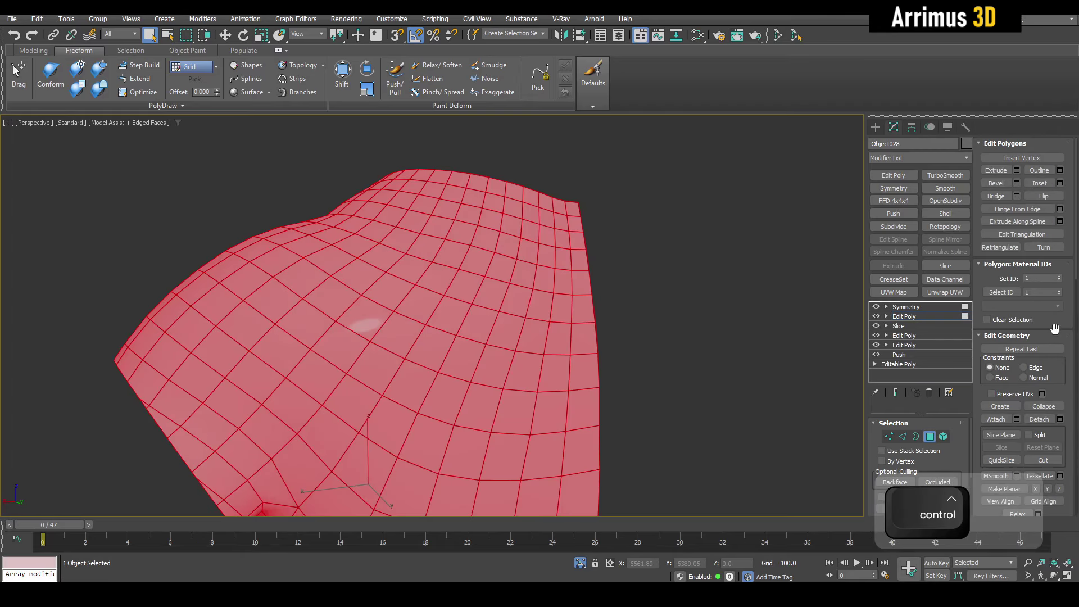
key("4")
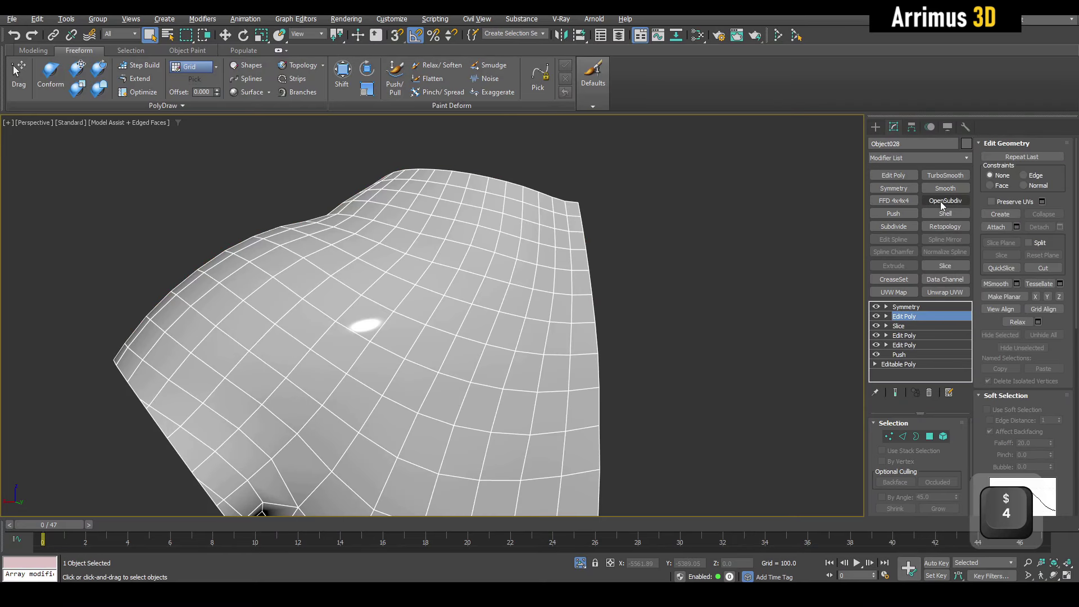
left_click(953, 191)
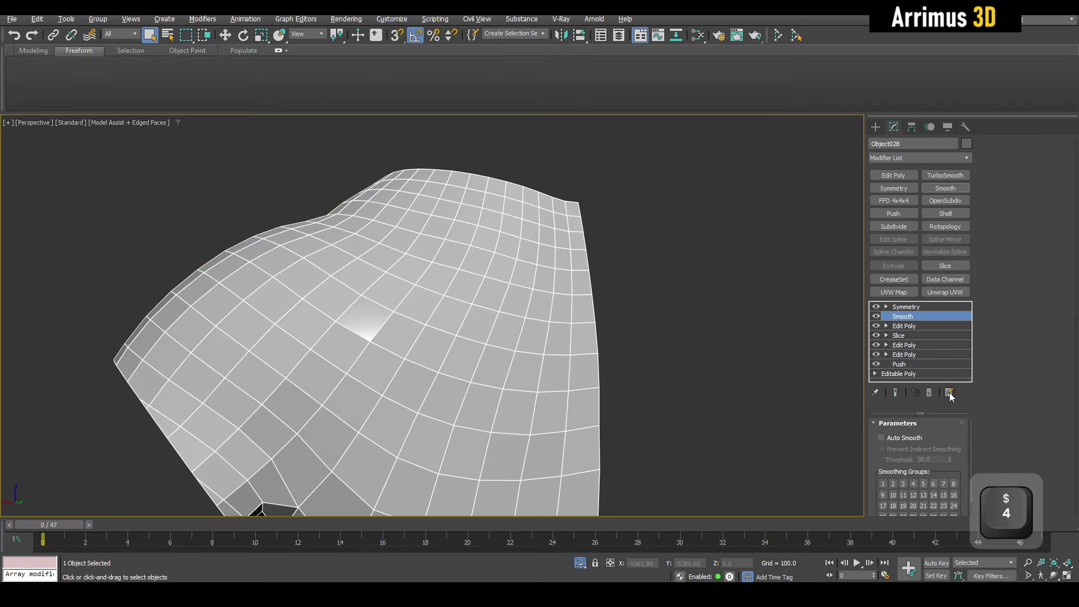
middle_click_drag(730, 367, 800, 335, "alt")
Add a Retopology modifier above Smooth and compute it at a face count of 555 with Preprocess Mesh off
left_click(946, 226)
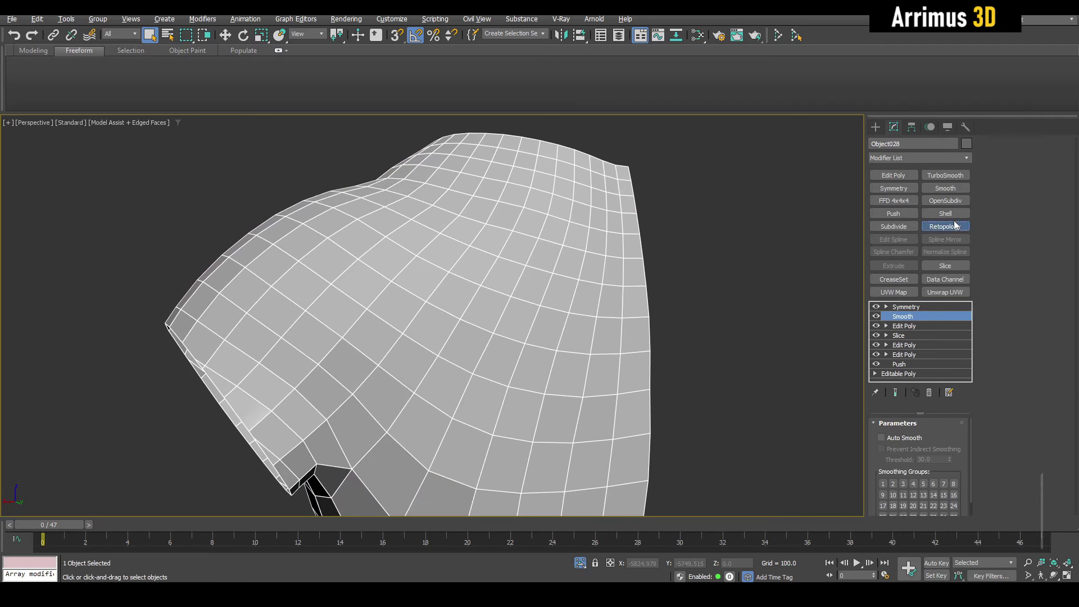
type("555")
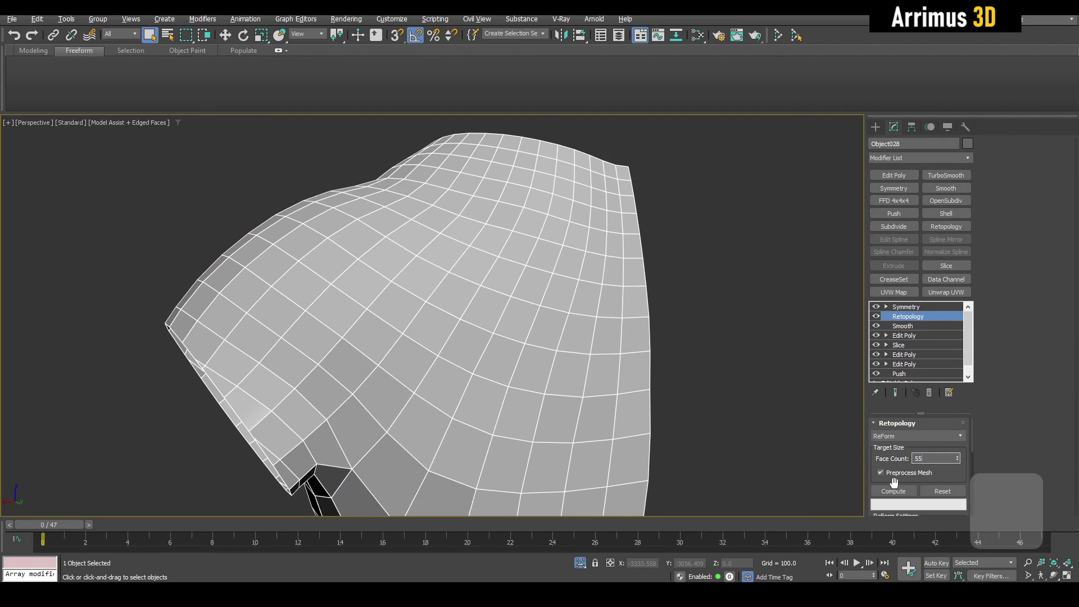
left_click(894, 491)
left_click(925, 474)
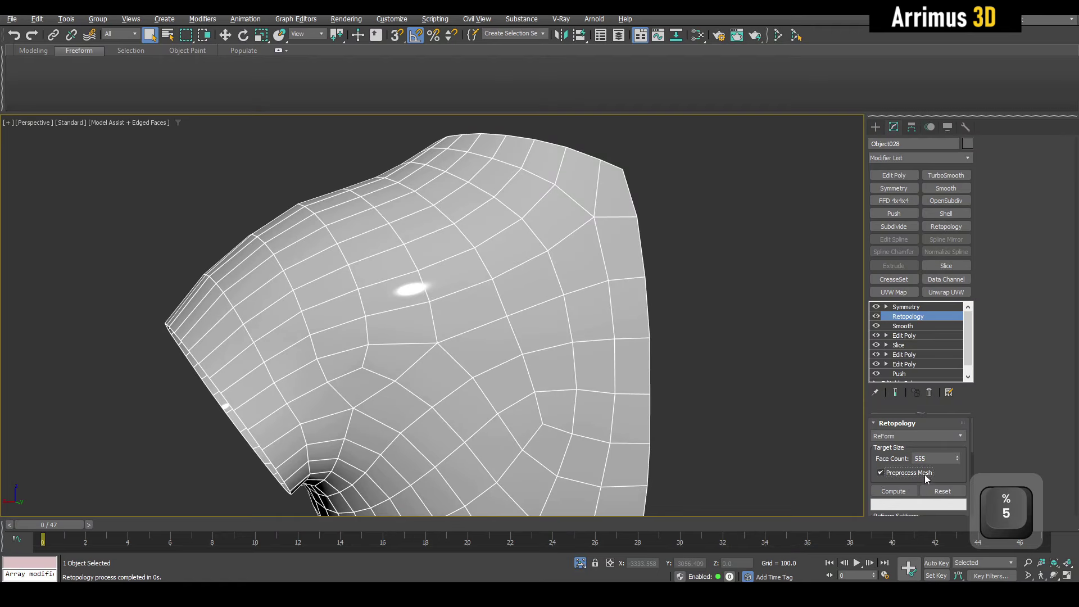
left_click(906, 494)
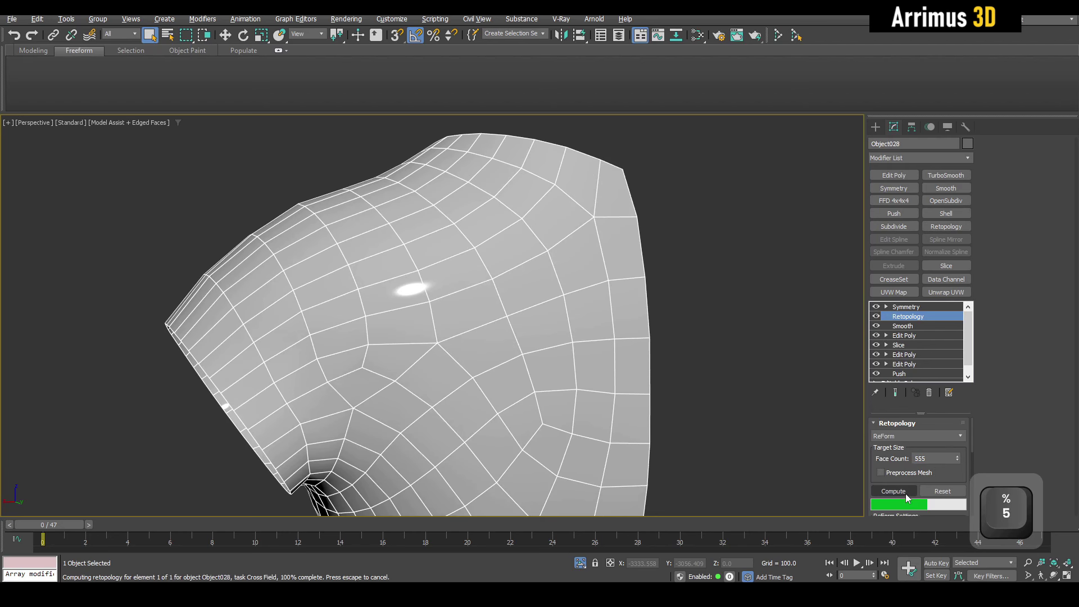
Recompute the half shirt's Retopology at a face count of 555 with Preprocess Mesh on
middle_click_drag(773, 447, 774, 410)
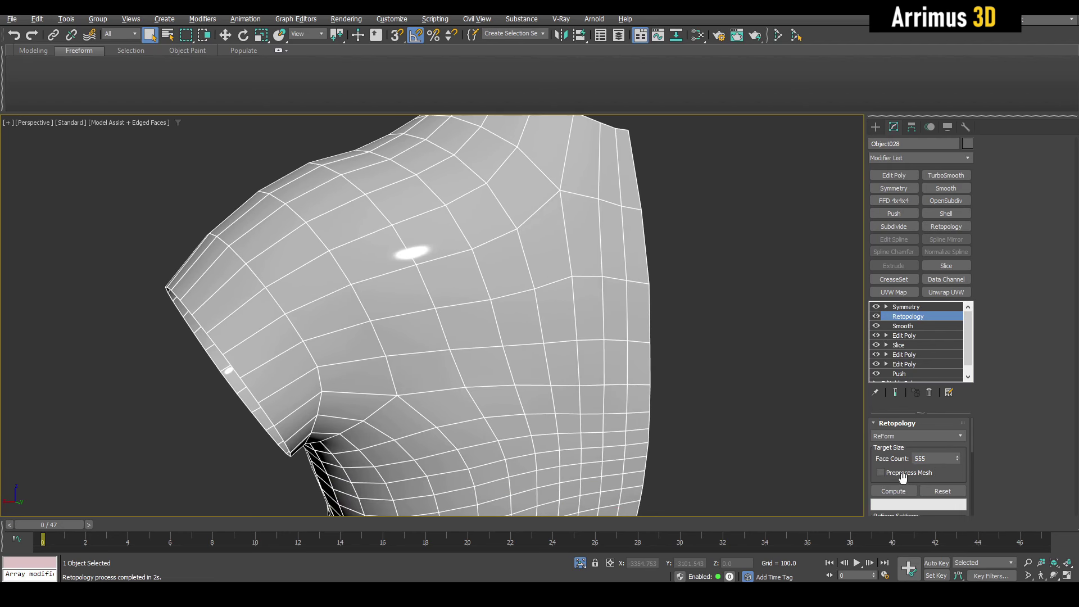
left_click(899, 492)
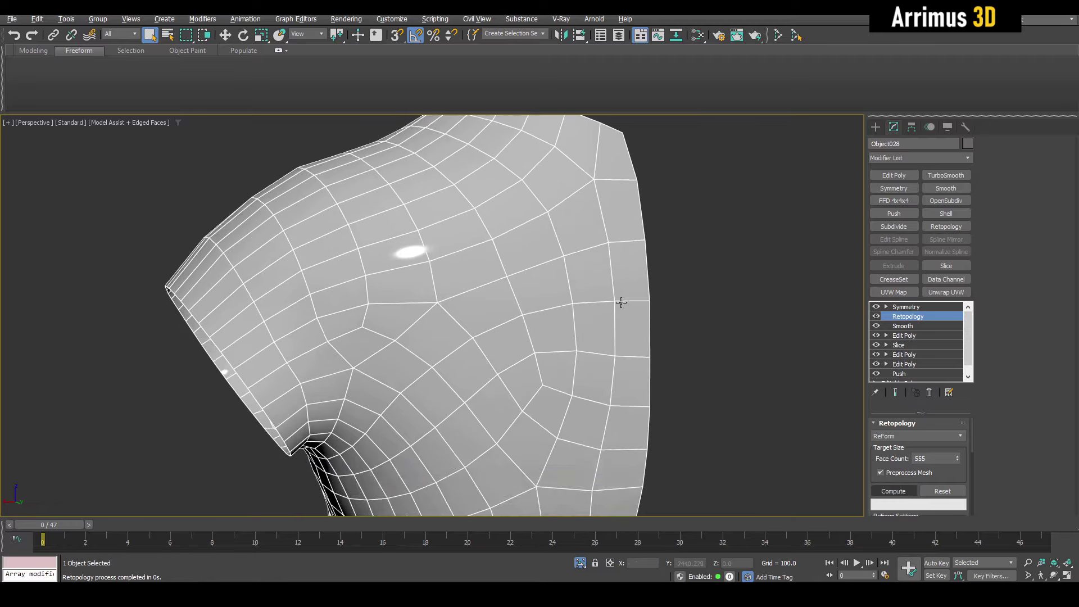
middle_click_drag(619, 302, 666, 292, "alt")
middle_click_drag(568, 251, 602, 281)
middle_click_drag(603, 281, 612, 267, "alt")
scroll(614, 268, "up", 3)
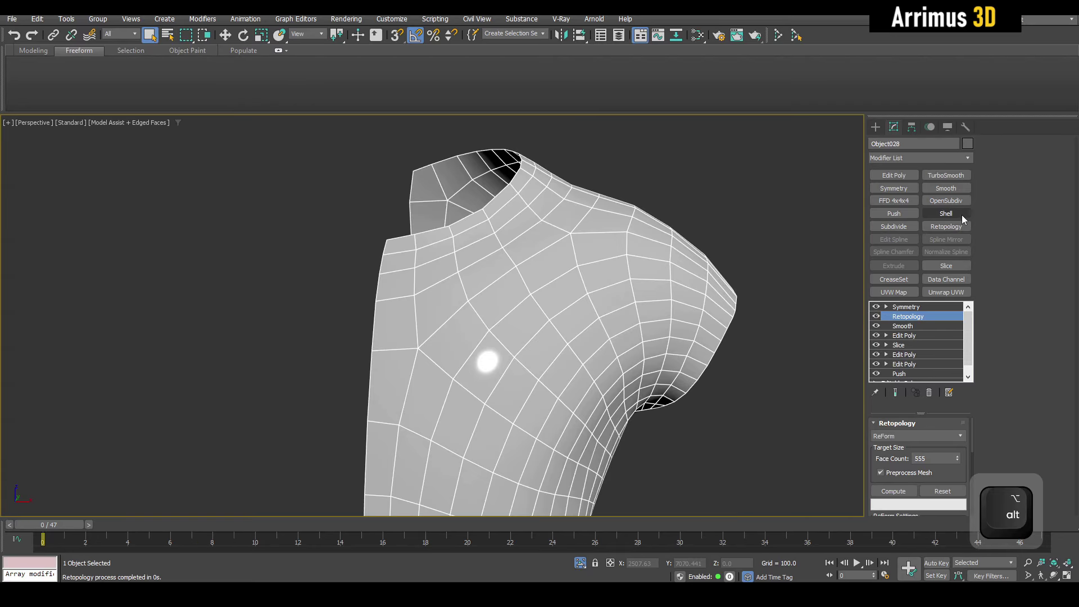
middle_click_drag(746, 211, 791, 240)
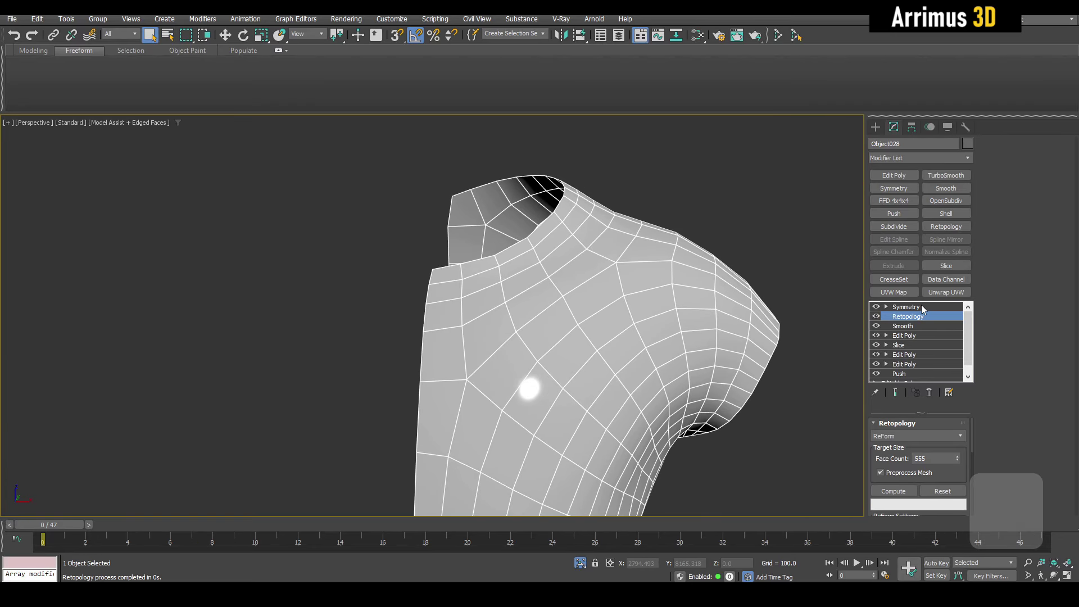
Add Edit Poly modifiers above and beneath Symmetry, and move the centre vertices at the neckline to the mirror line along X
left_click(922, 307)
scroll(629, 245, "up", 3)
key("grave")
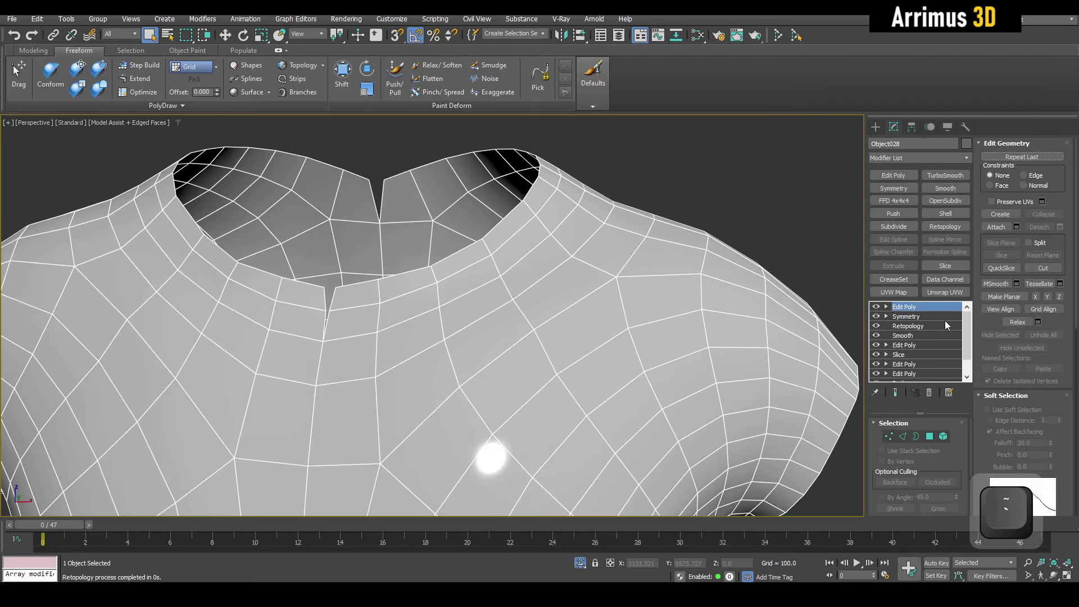
key("1")
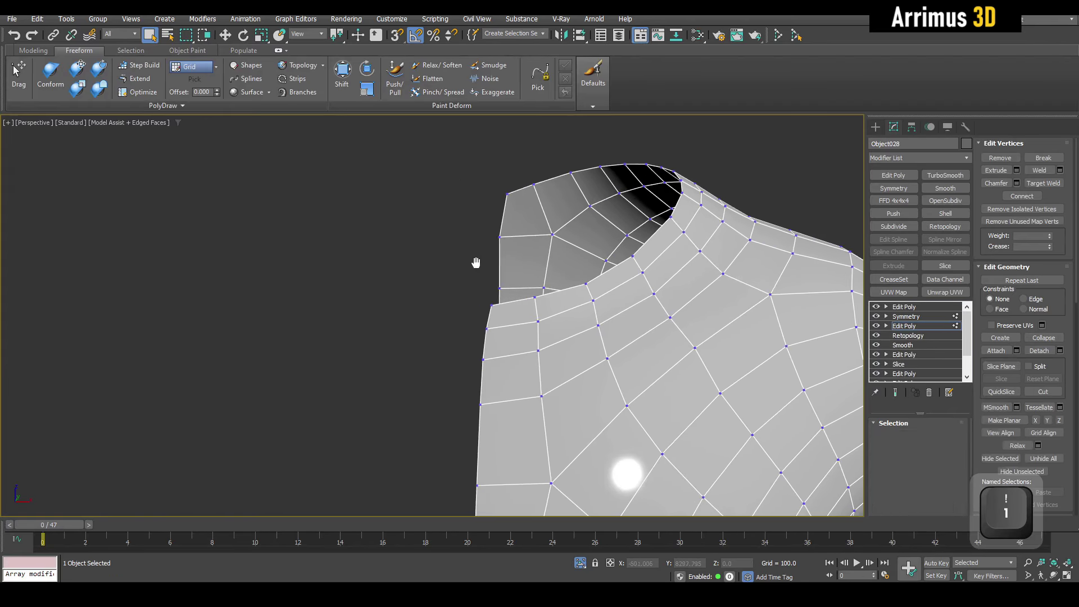
left_click(498, 283, "ctrl")
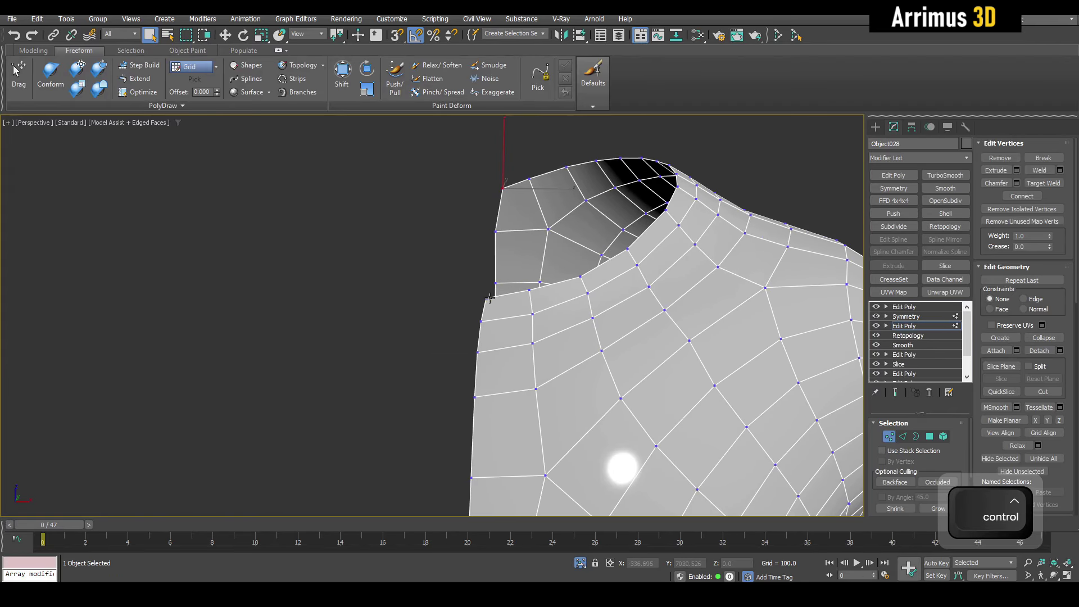
key("w")
key("space")
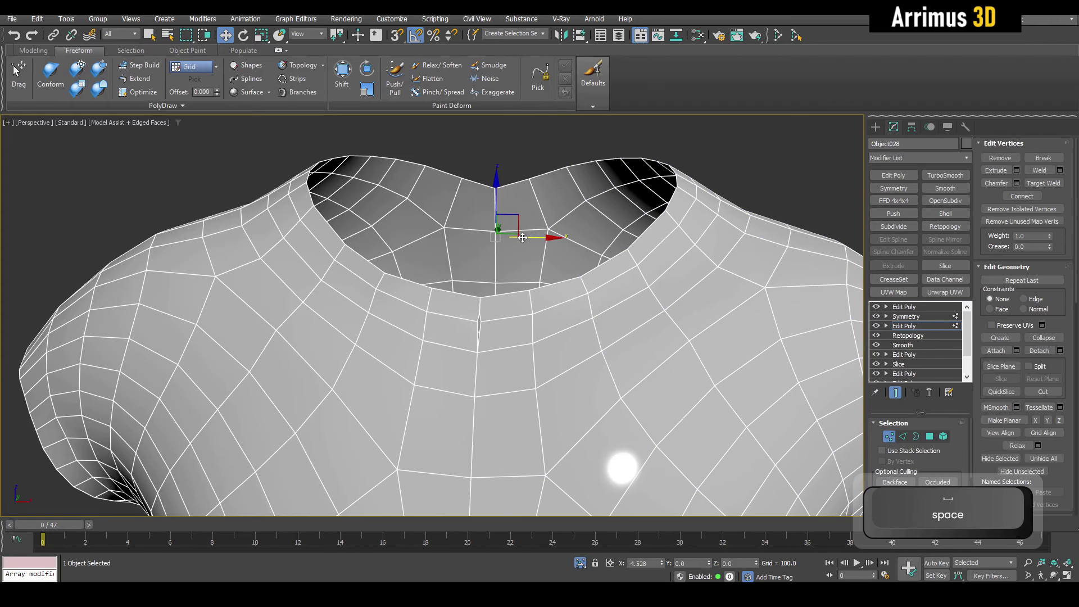
key("space")
Select the half shirt's open centre edges, convert them to vertices and align them along X to close the seam
key("2")
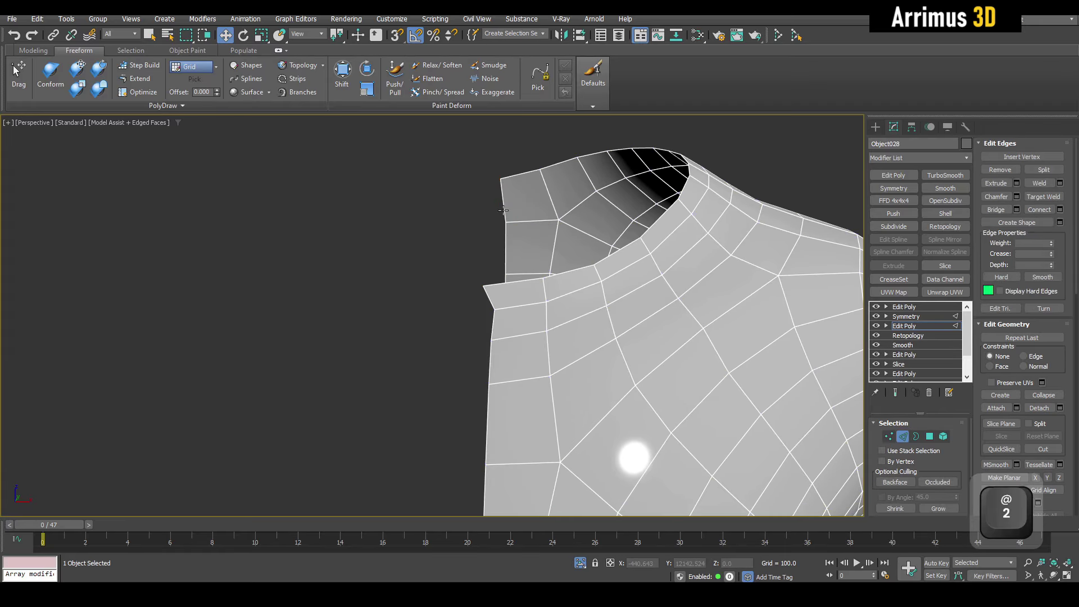
left_click(488, 296, "ctrl")
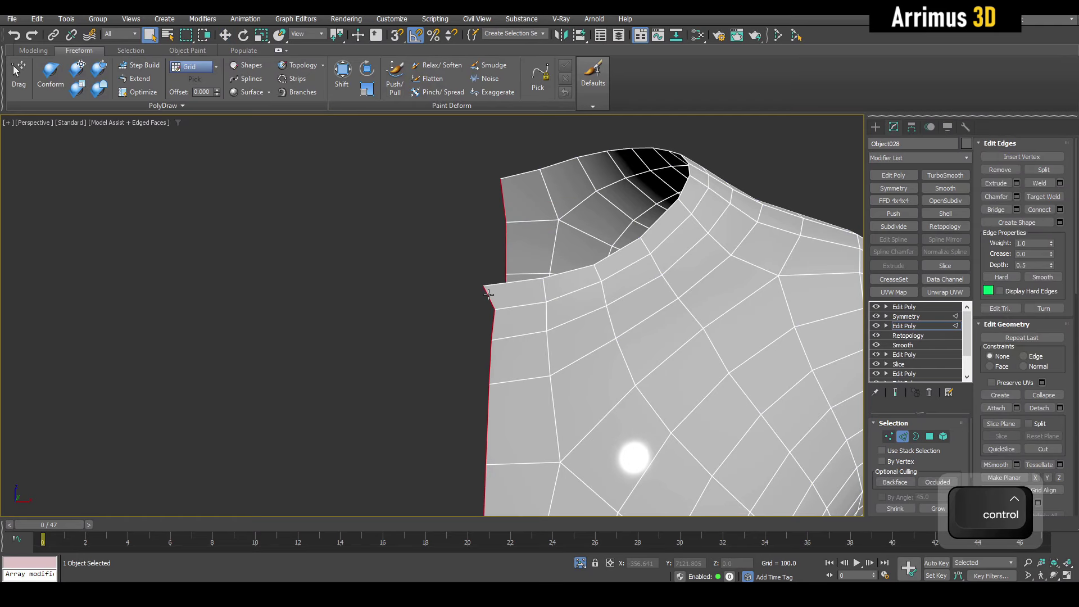
key("w")
key("shift+x")
scroll(560, 346, "down", 4)
middle_click_drag(647, 505, 661, 436)
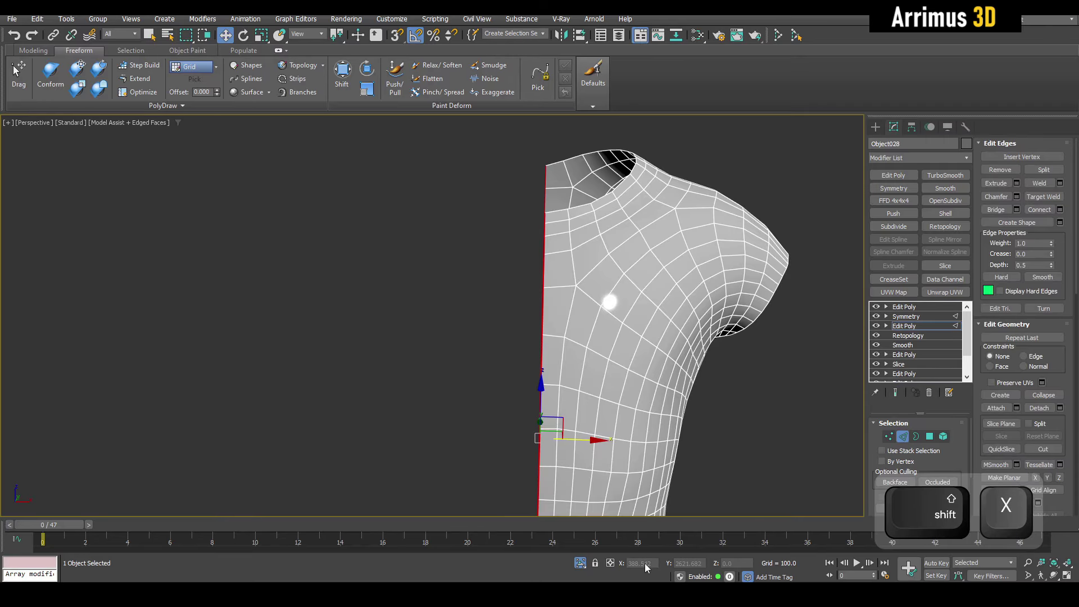
left_click(888, 437, "ctrl")
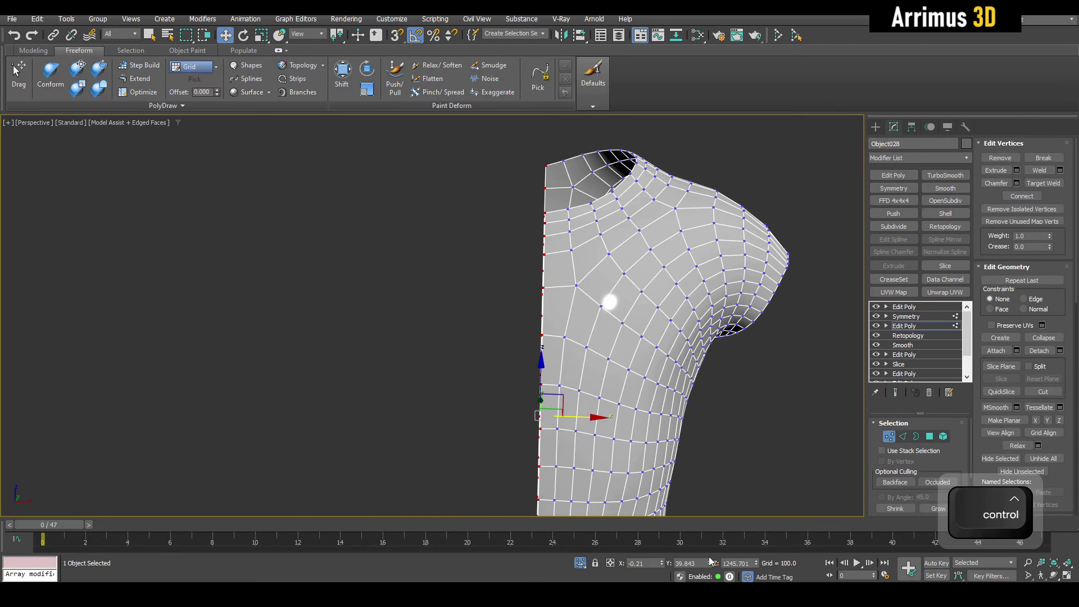
key("1")
key("q")
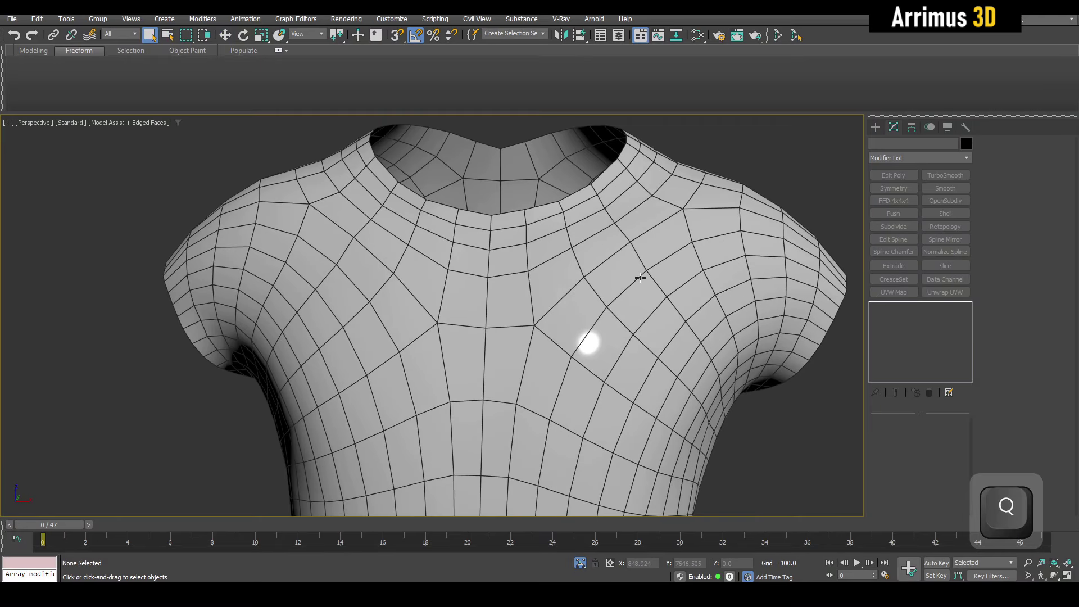
Add a Shell modifier to the mirrored shirt with an outer amount of 2.6
left_click(640, 277)
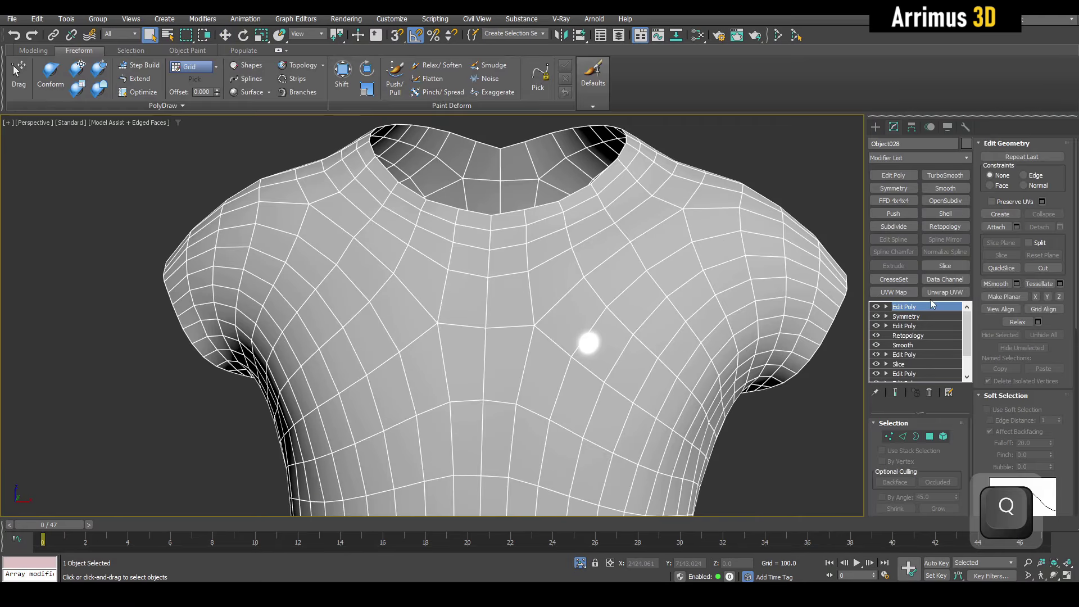
left_click(944, 214)
scroll(663, 176, "up", 5)
middle_click_drag(638, 279, 684, 288, "alt")
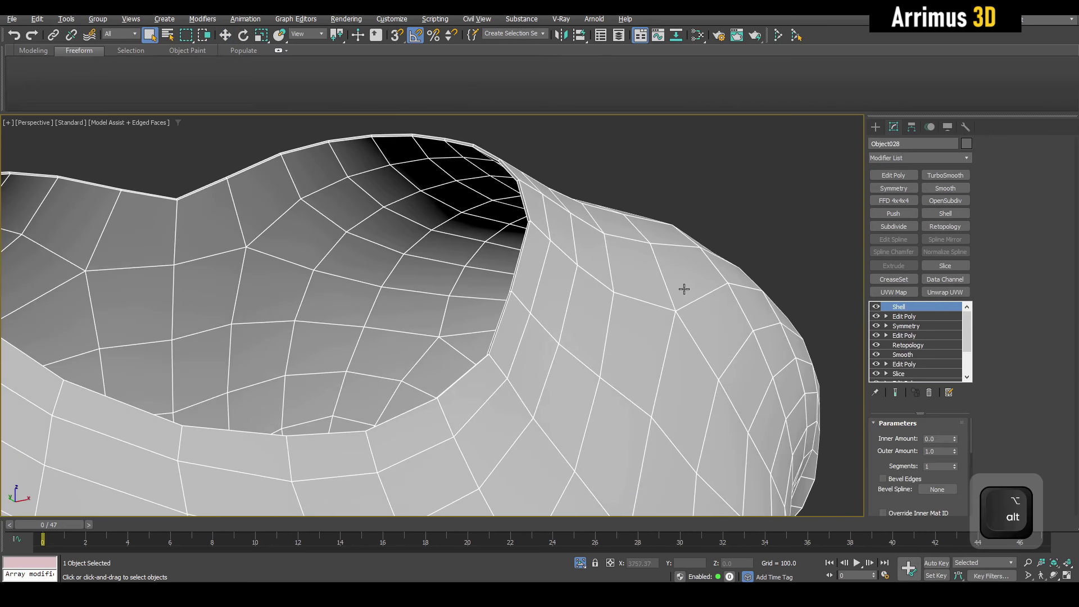
left_click_drag(955, 451, 959, 402)
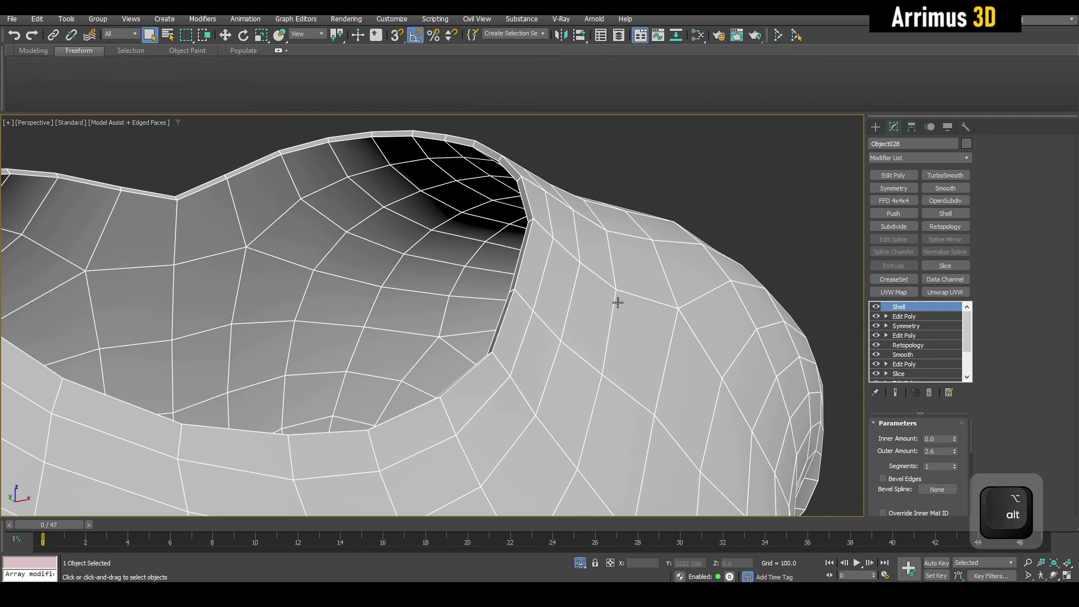
Add an Edit Poly above Shell, select the neckline's outer polygon loop and bevel it by Local Normal with a height of about 1
middle_click_drag(535, 321, 546, 321)
key("4")
left_click(530, 308)
double_click(537, 281, "ctrl")
middle_click_drag(538, 282, 561, 298)
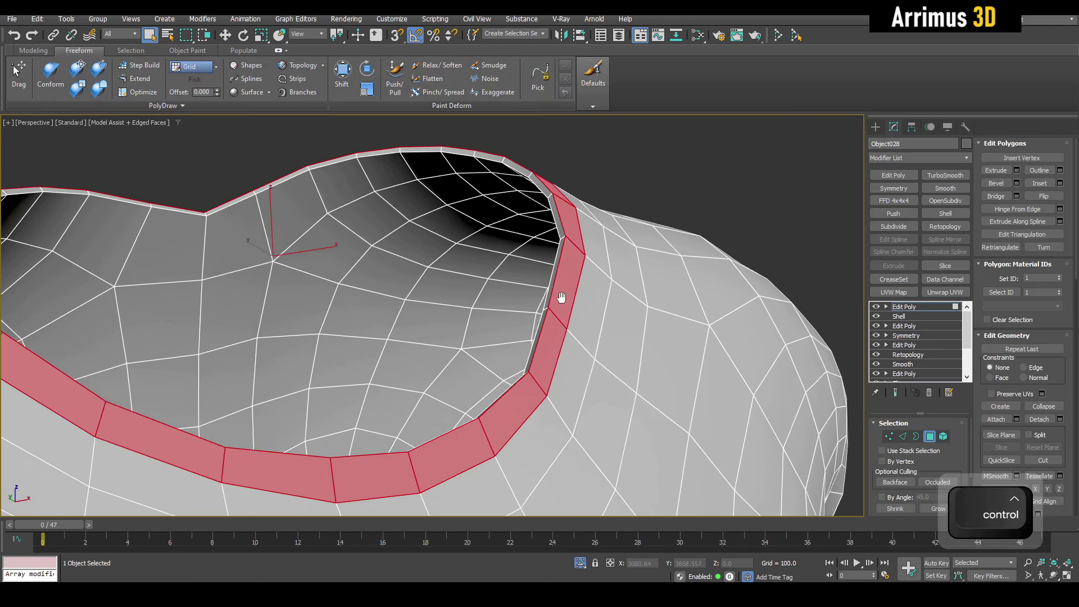
scroll(560, 296, "up", 3)
key("b")
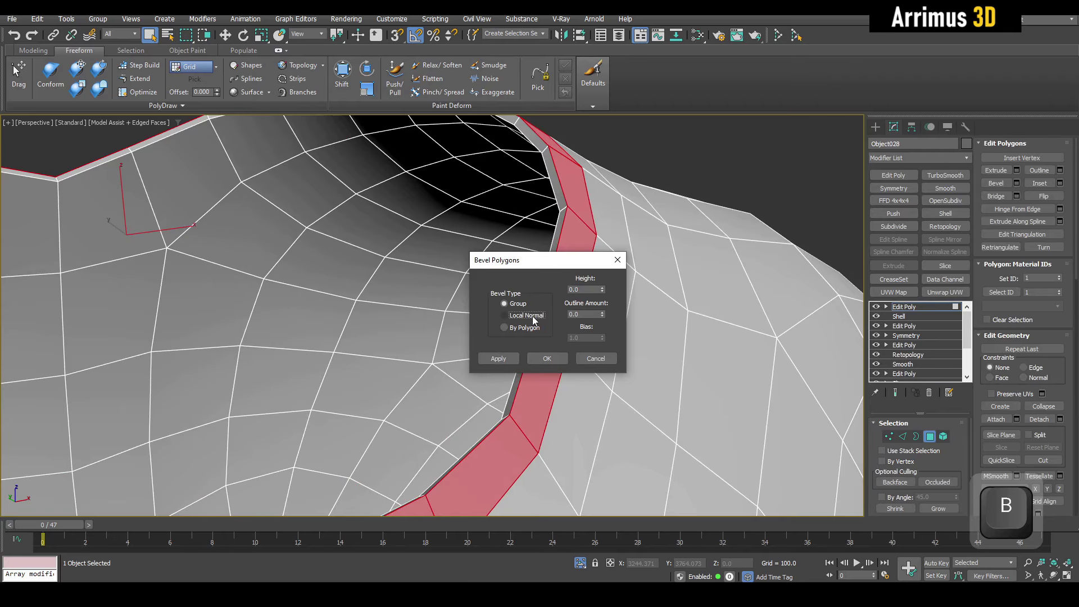
left_click_drag(607, 274, 623, 230)
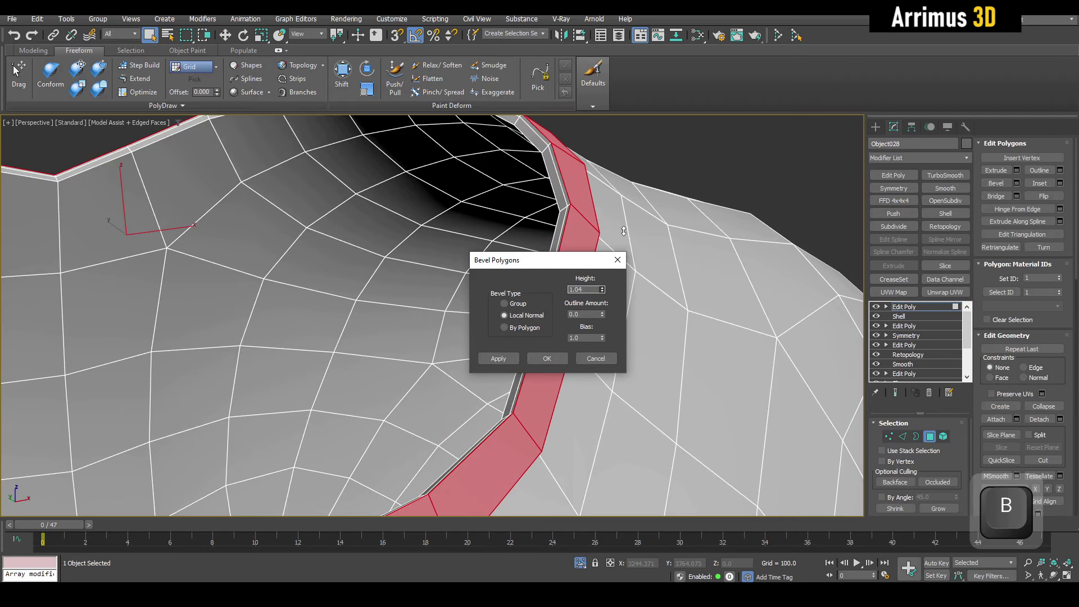
left_click(559, 358)
Insert an edge loop around the sleeve near its opening with SwiftLoop and select it
scroll(562, 357, "down", 5)
middle_click_drag(562, 360, 584, 277, "alt")
scroll(634, 310, "up", 3)
scroll(568, 266, "up", 4)
scroll(599, 245, "down", 4)
scroll(583, 277, "up", 3)
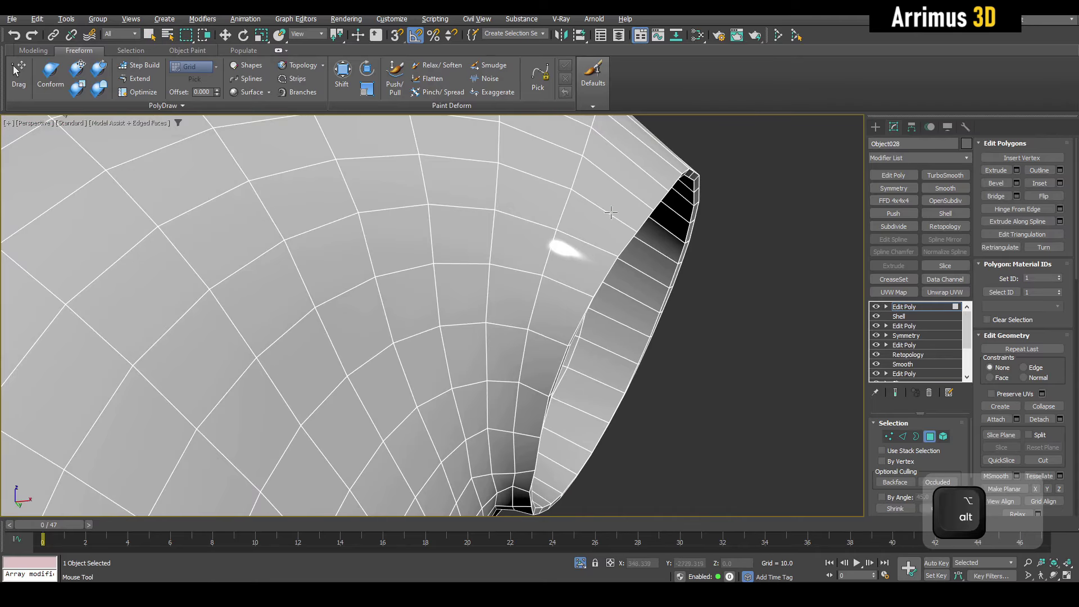
key("alt+s")
left_click(593, 203)
left_click(593, 203, "ctrl")
left_click_drag(593, 203, 630, 218, "ctrl+alt")
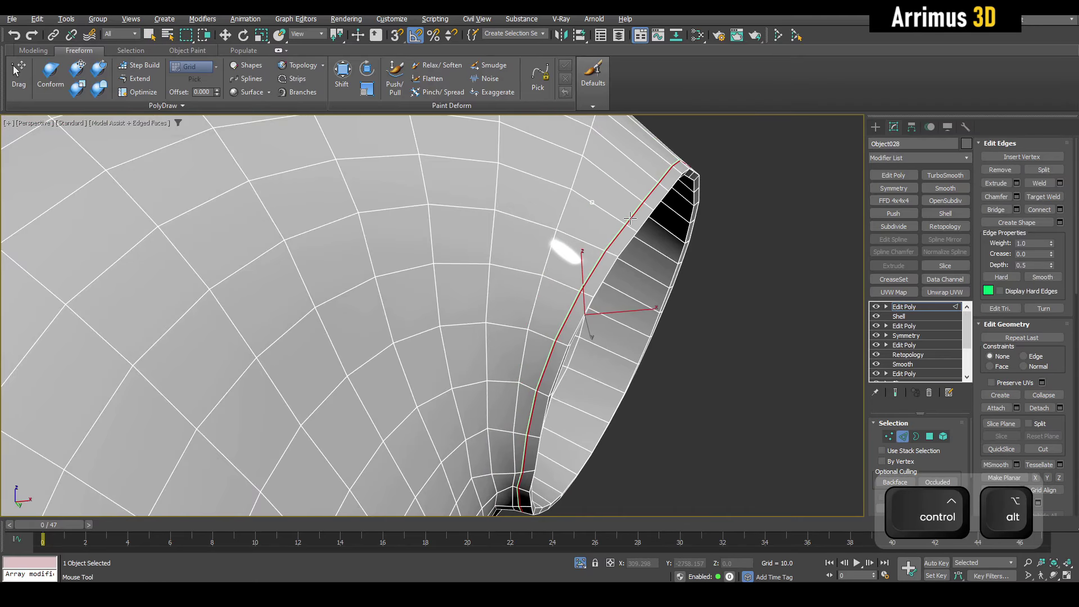
key("w")
Extrude the sleeve's selected edge loop slightly inward to form a narrow seam groove
scroll(652, 228, "up", 6)
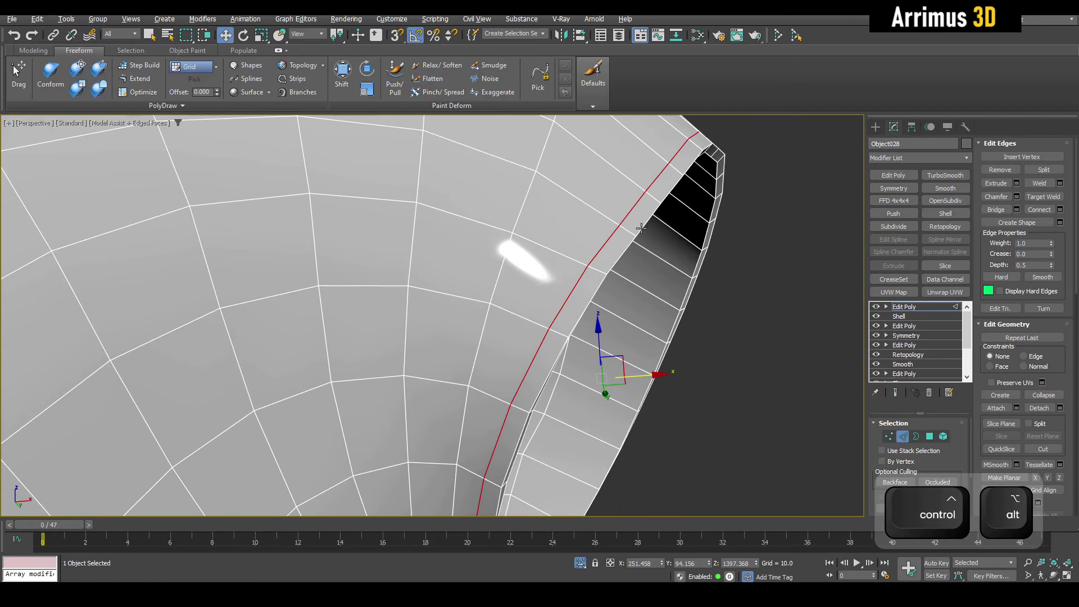
middle_click_drag(593, 230, 579, 195)
key("ctrl+b")
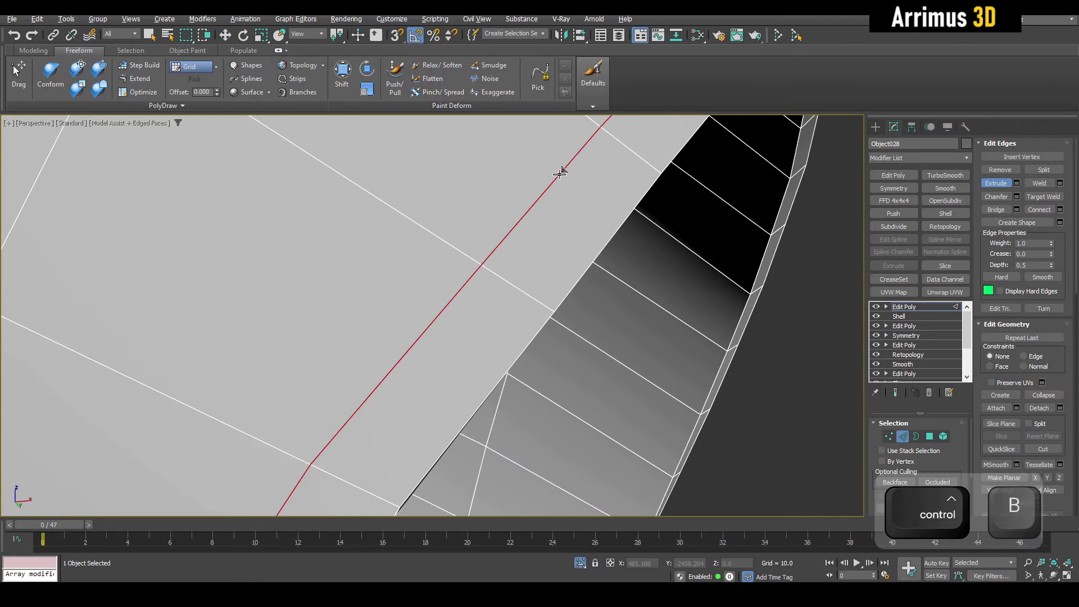
left_click_drag(568, 171, 561, 178)
right_click(560, 180)
scroll(561, 183, "down", 5)
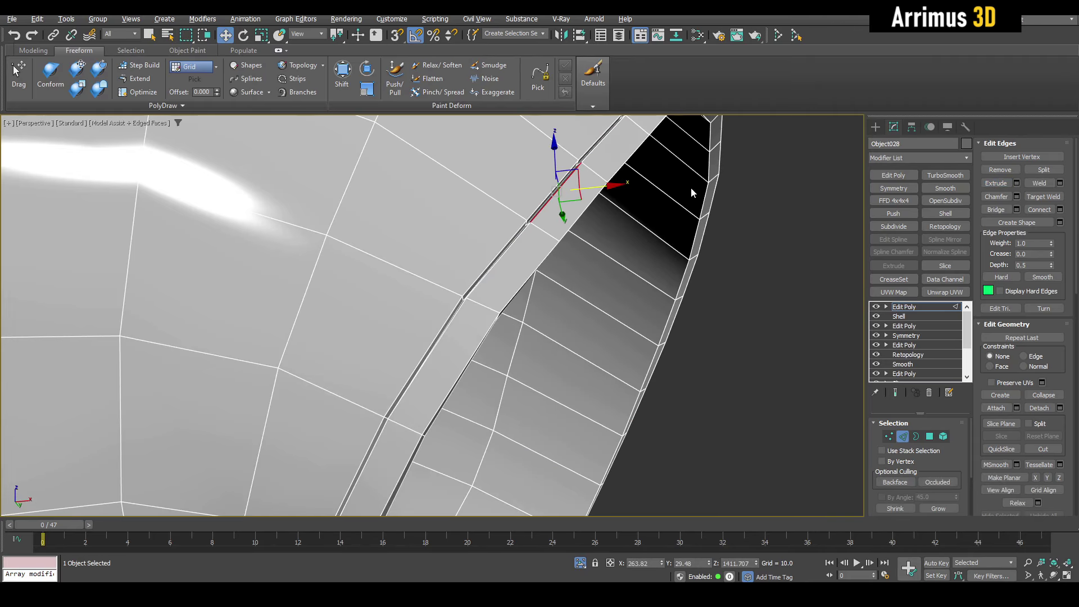
Select the rim polygon loop of the sleeve opening and bevel it by Local Normal with a height of about 9.936
key("4")
key("q")
left_click(712, 186)
double_click(714, 173, "ctrl")
scroll(673, 212, "down", 4)
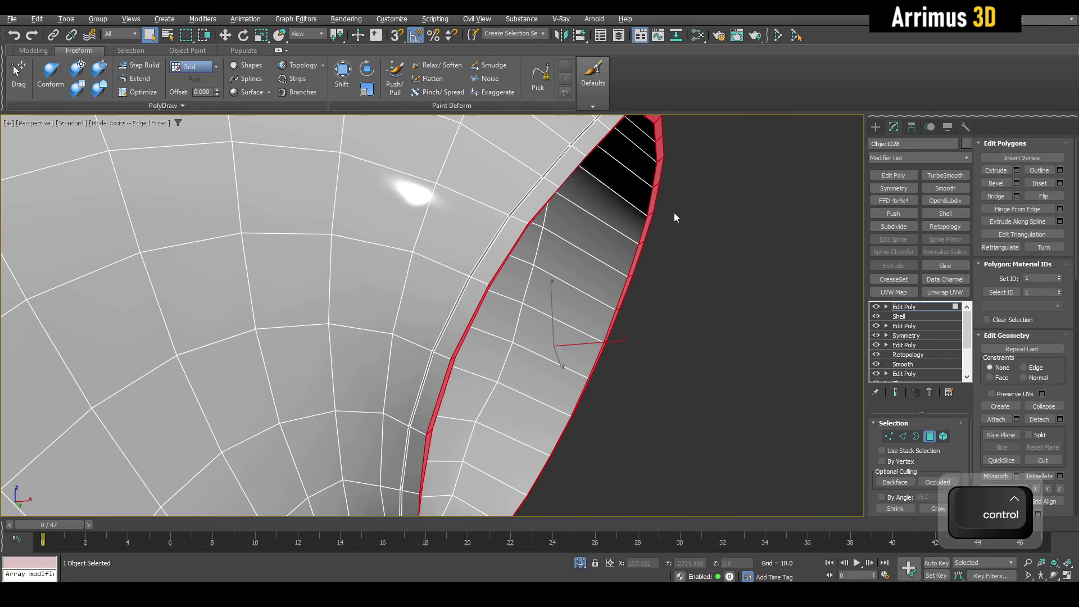
key("b")
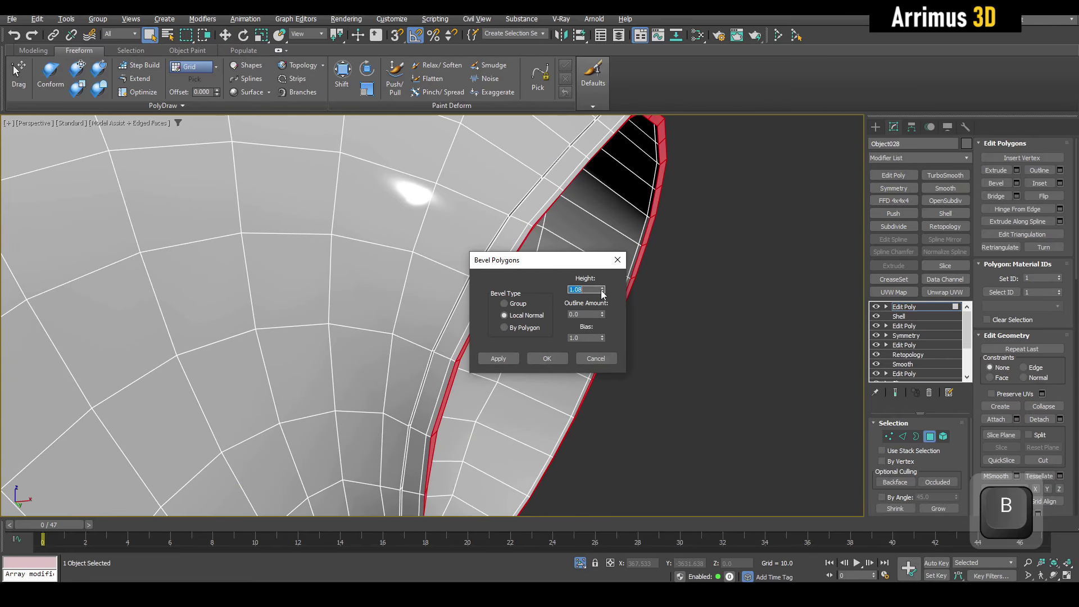
left_click_drag(601, 292, 469, 406)
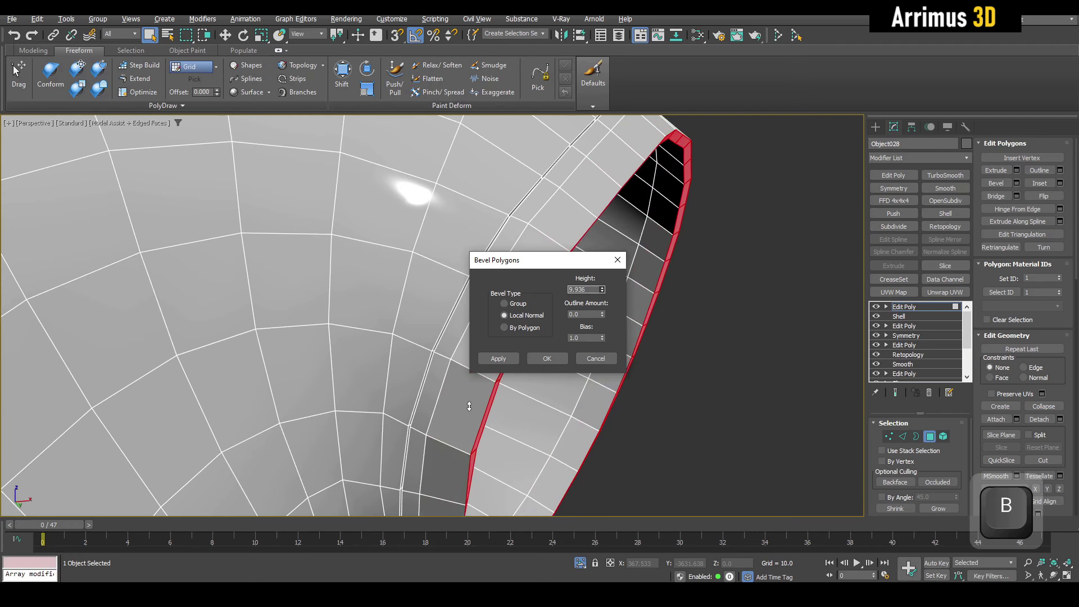
left_click(562, 361)
Insert an edge loop around the shirt just above its bottom hem and select it
scroll(564, 363, "down", 8)
middle_click_drag(565, 441, 562, 286)
scroll(561, 290, "up", 5)
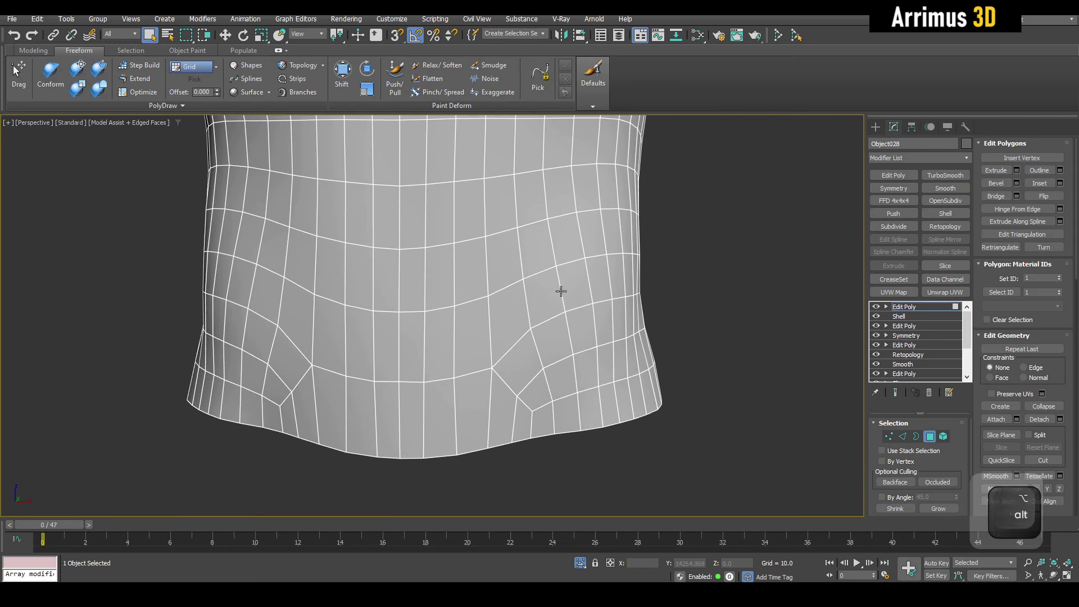
mouse_move(569, 374)
middle_mouse_down("alt")
mouse_move(573, 349)
mouse_move(572, 377)
middle_mouse_up("alt")
key("1")
scroll(572, 378, "up", 3)
key("alt+1")
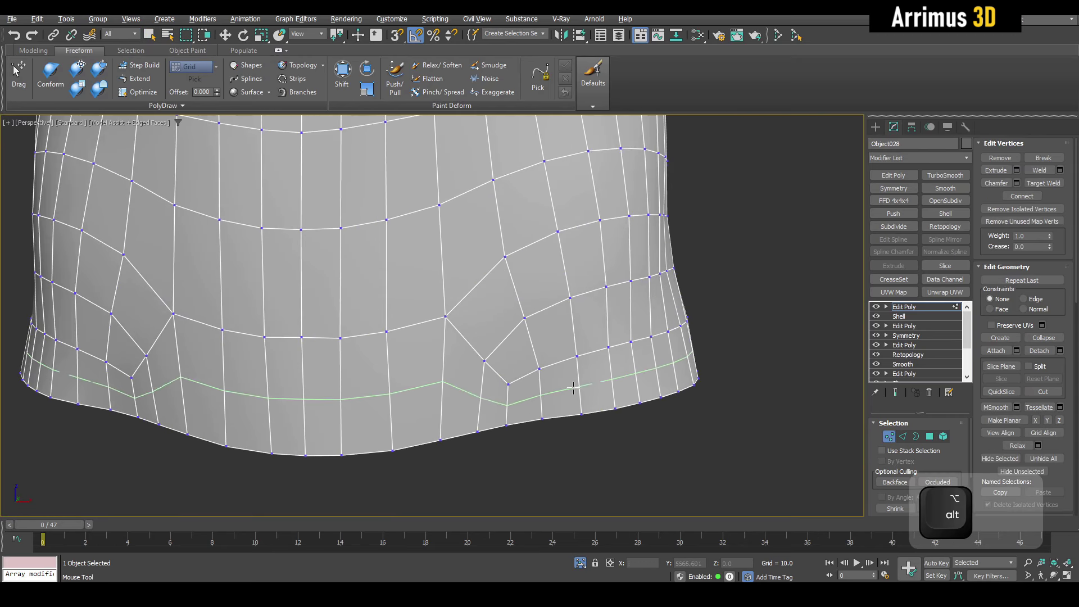
left_click(578, 387, "alt")
key("alt+s")
middle_click_drag(589, 439, 592, 352, "ctrl+alt")
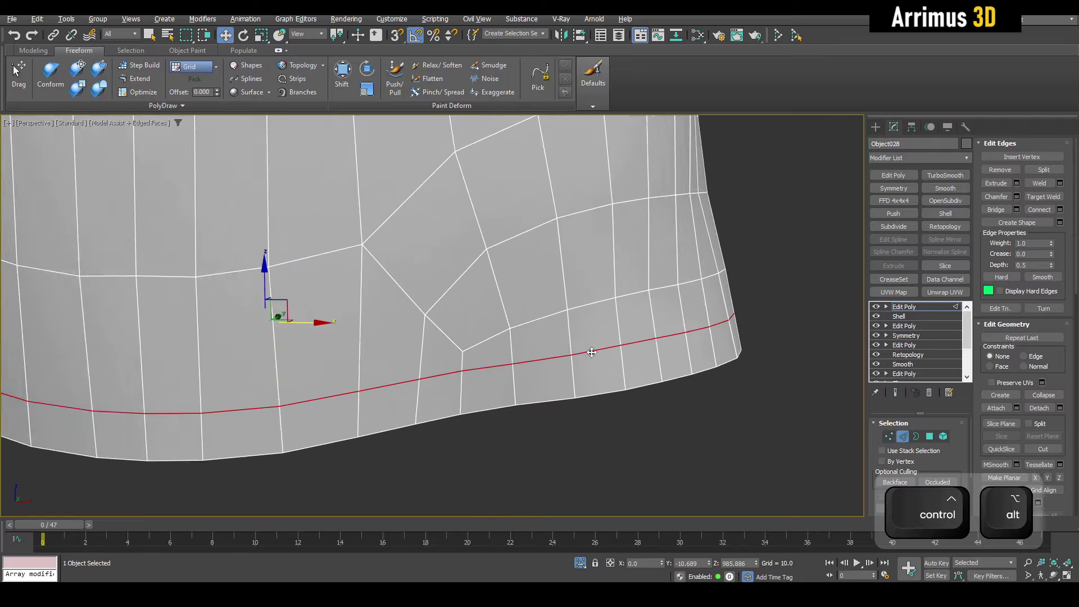
Extrude the hem's selected edge loop slightly inward to form a seam groove
scroll(592, 352, "up", 3)
key("q")
key("ctrl+b")
left_click_drag(617, 347, 626, 347)
left_click(627, 348)
right_click(626, 350)
Insert edge loops across the hem band and one above the hem groove, sliding the upper loop close to the groove
scroll(621, 354, "down", 5)
scroll(626, 366, "up", 5)
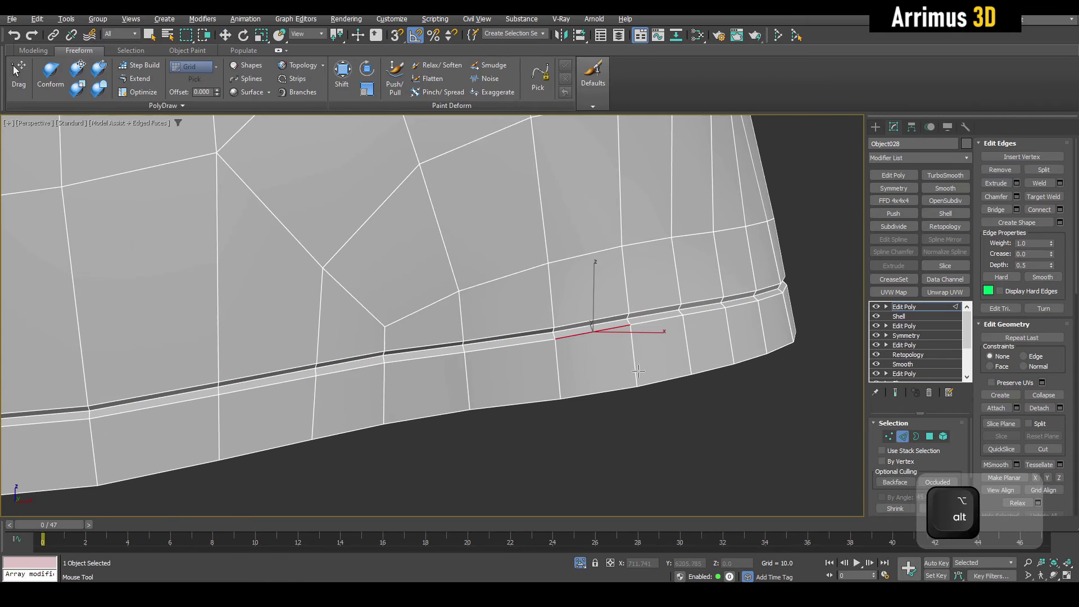
key("alt+s")
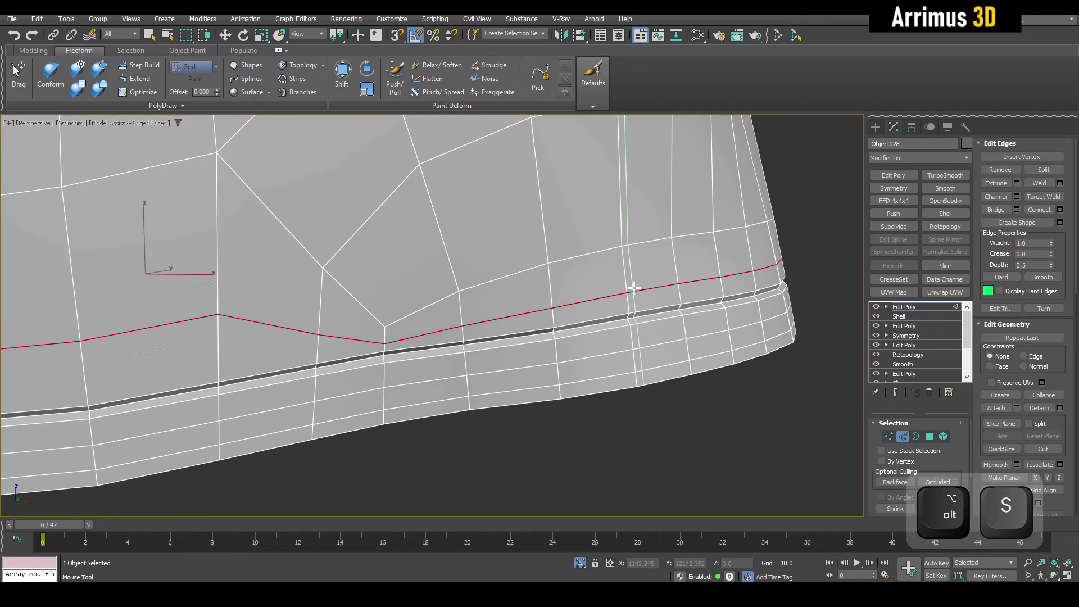
left_click_drag(634, 288, 653, 289, "ctrl+alt")
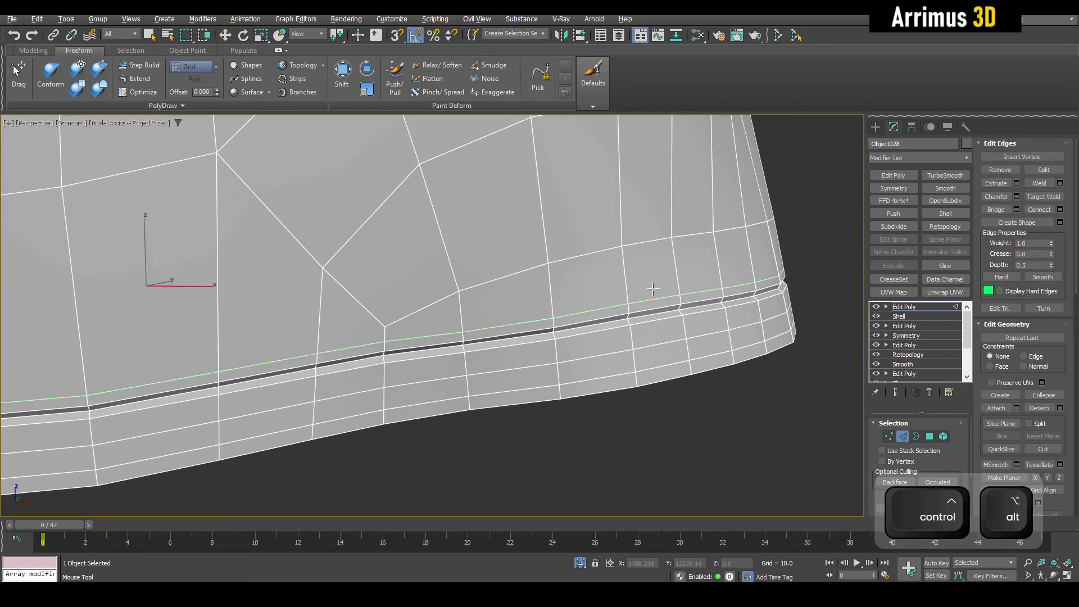
Insert supporting edge loops beside the sleeve opening's seam groove and across its rim band
scroll(653, 289, "down", 5)
middle_click_drag(652, 289, 573, 506)
scroll(623, 258, "up", 6)
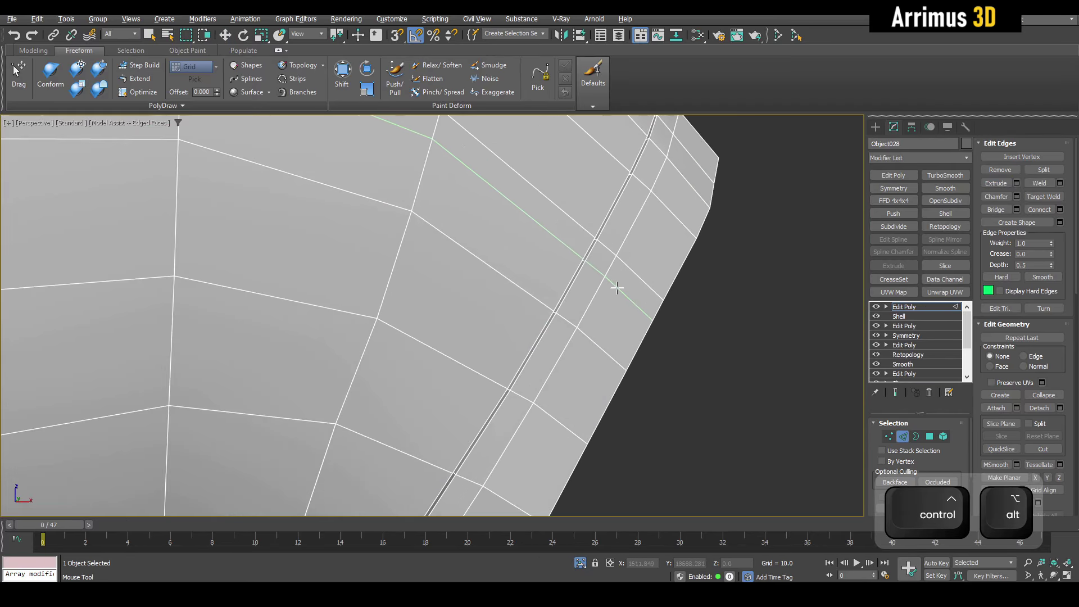
middle_click_drag(652, 147, 597, 264)
scroll(597, 264, "up", 2)
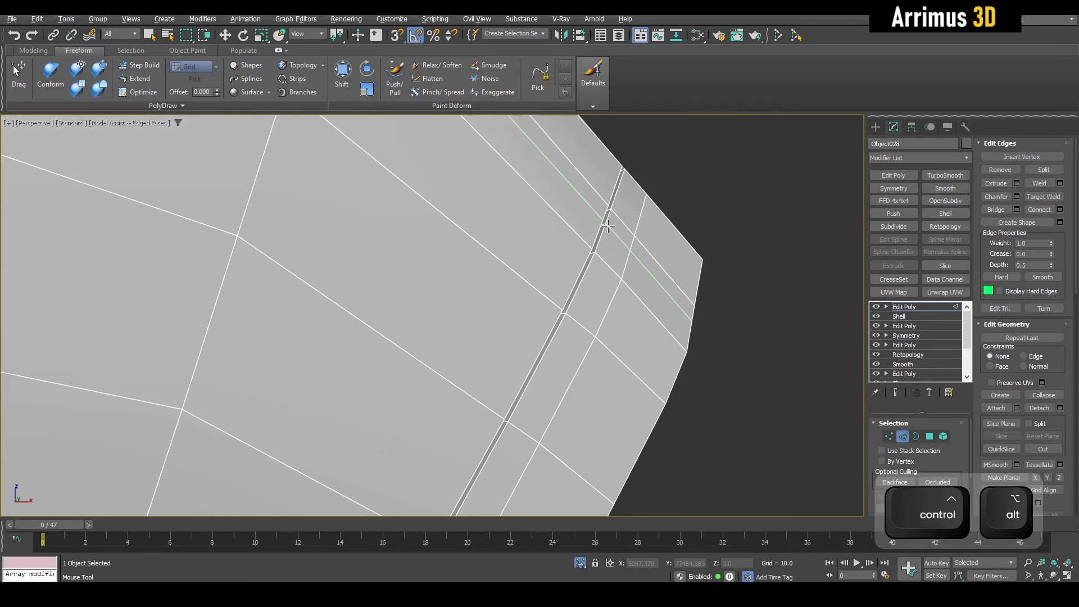
scroll(573, 235, "down", 3)
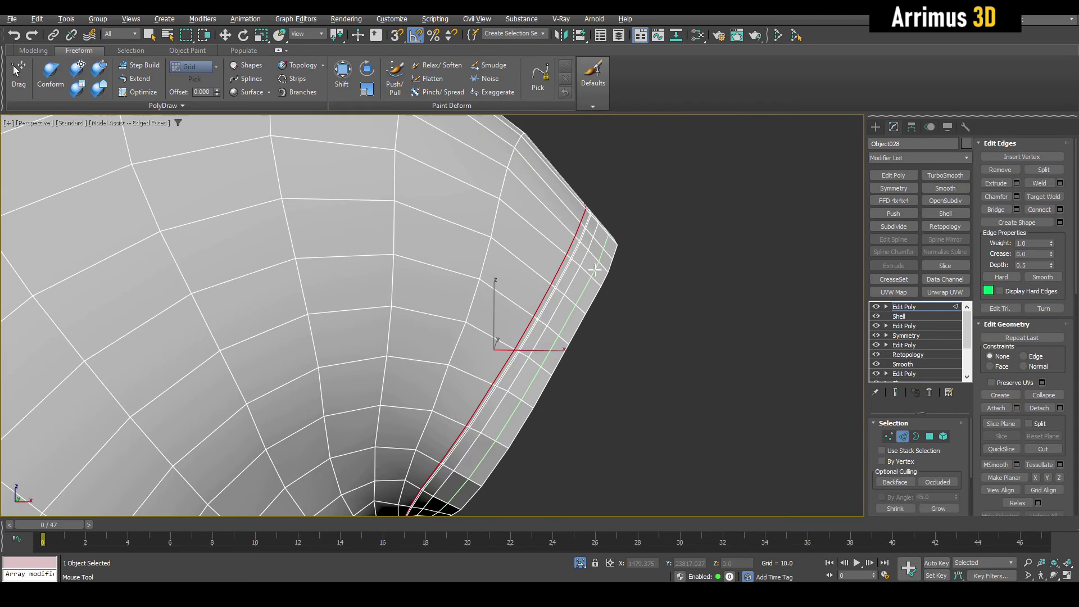
scroll(594, 270, "down", 5)
Insert one edge loop across the collar band and another just below the collar's seam groove, then finish edge editing
scroll(573, 190, "up", 8)
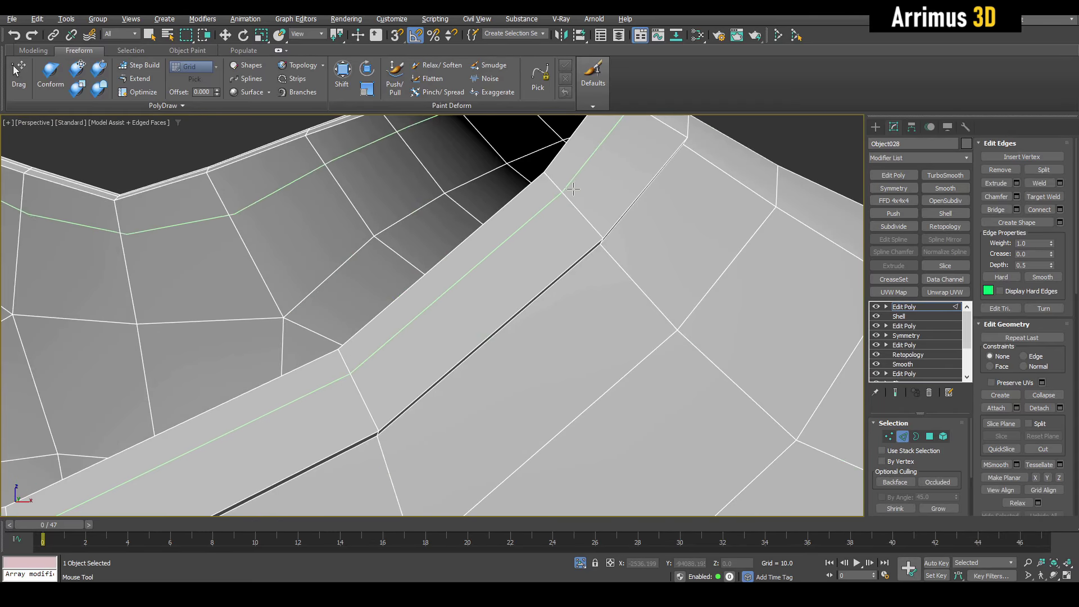
left_click(573, 190)
left_click(634, 258)
scroll(634, 254, "down", 6)
right_click(634, 254)
left_click(921, 307)
key("q")
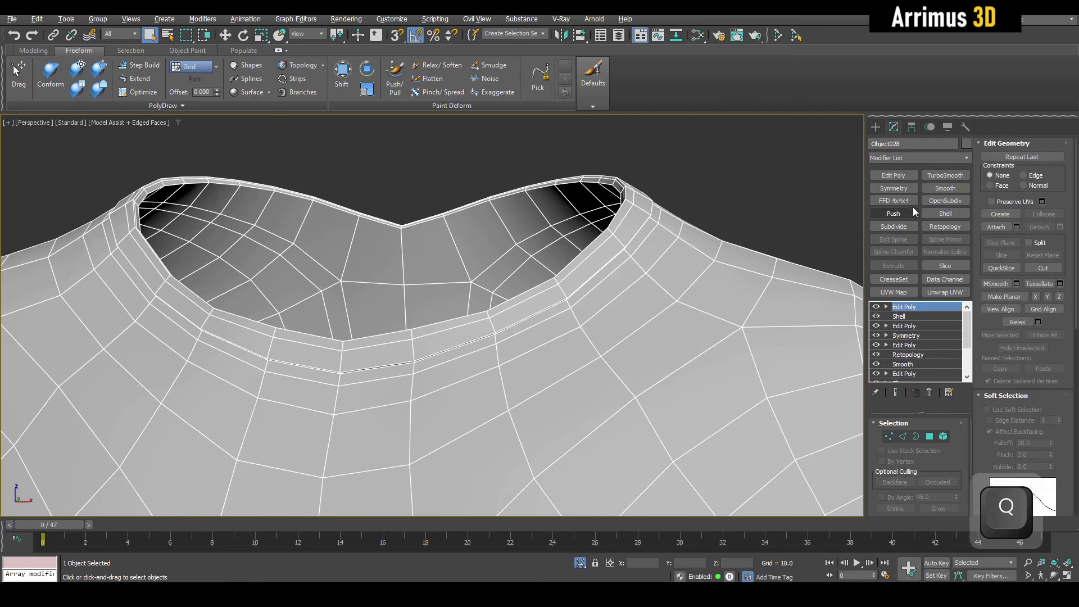
Mirror the shirt's edits with an X-axis Symmetry modifier and smooth it with TurboSmooth at 2 iterations, with edged faces hidden
left_click(893, 188)
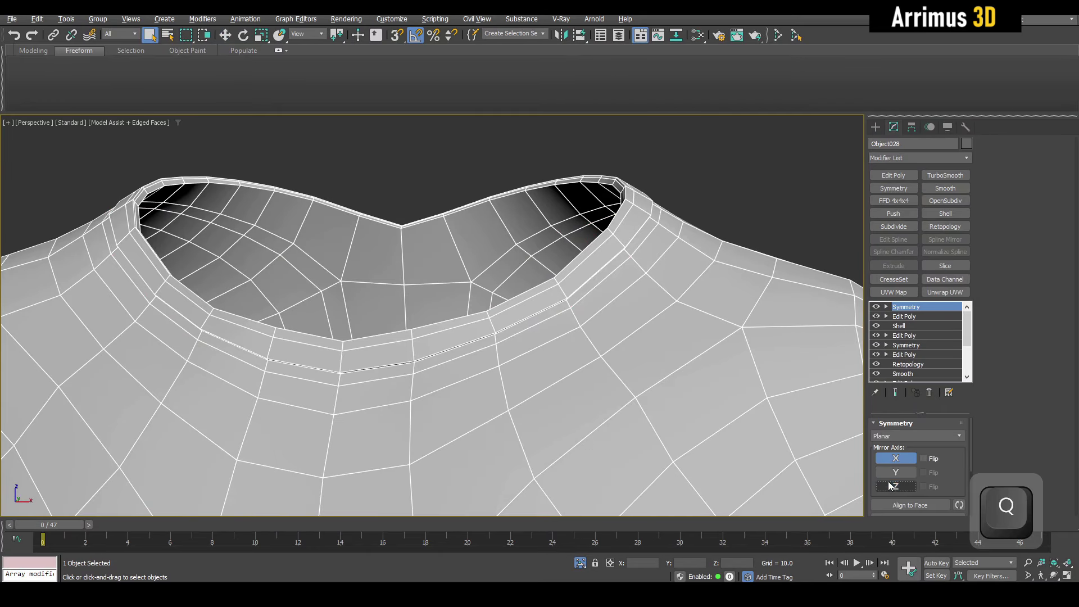
key("F4")
left_click(952, 177)
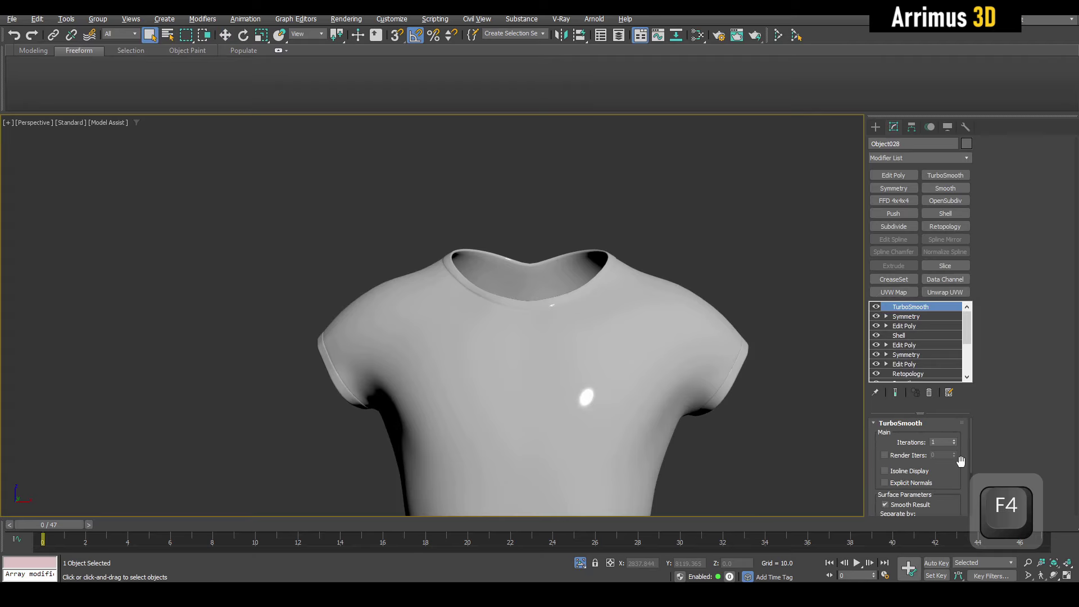
double_click(947, 442)
type("2")
Examine the smoothed shirt from hem to collar, with and without edged faces
middle_click_drag(653, 370, 647, 208)
scroll(602, 286, "down", 3)
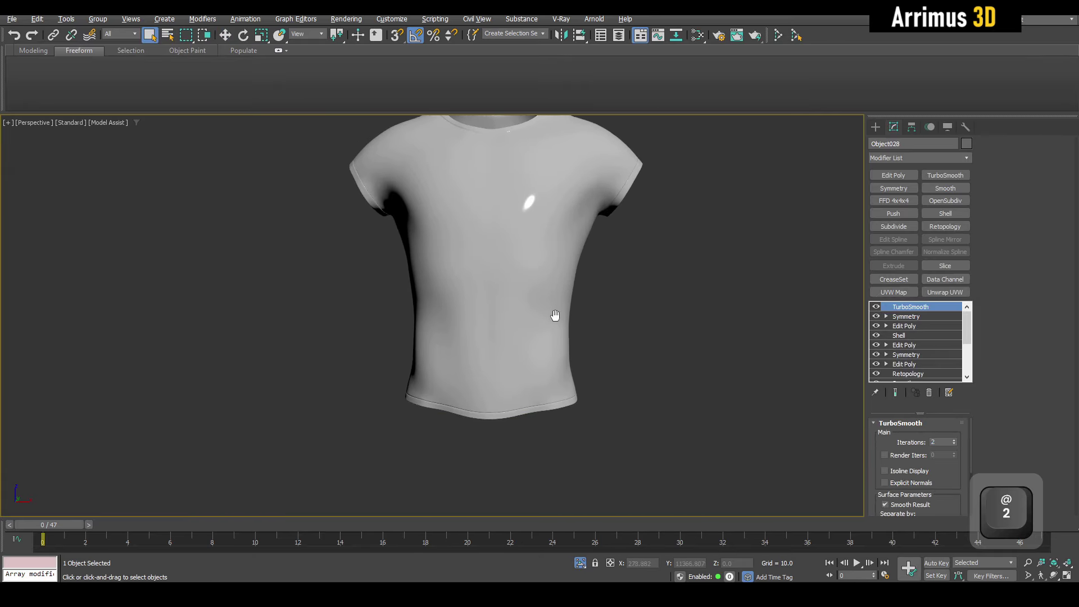
scroll(556, 315, "up", 3)
key("F4")
key("F4")
key("F4")
key("F4")
middle_click_drag(658, 247, 537, 455)
scroll(589, 344, "down", 3)
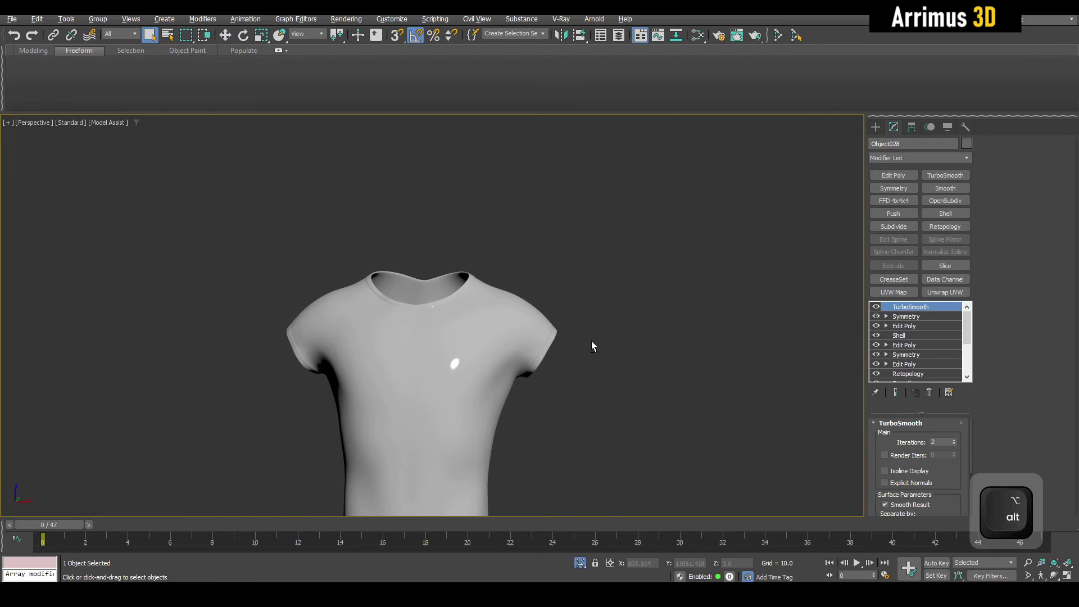
End the shirt's isolation to show it on the full figure with edged faces, and deselect everything
middle_click_drag(591, 341, 587, 393, "alt")
key("alt+q")
middle_click_drag(584, 495, 572, 391)
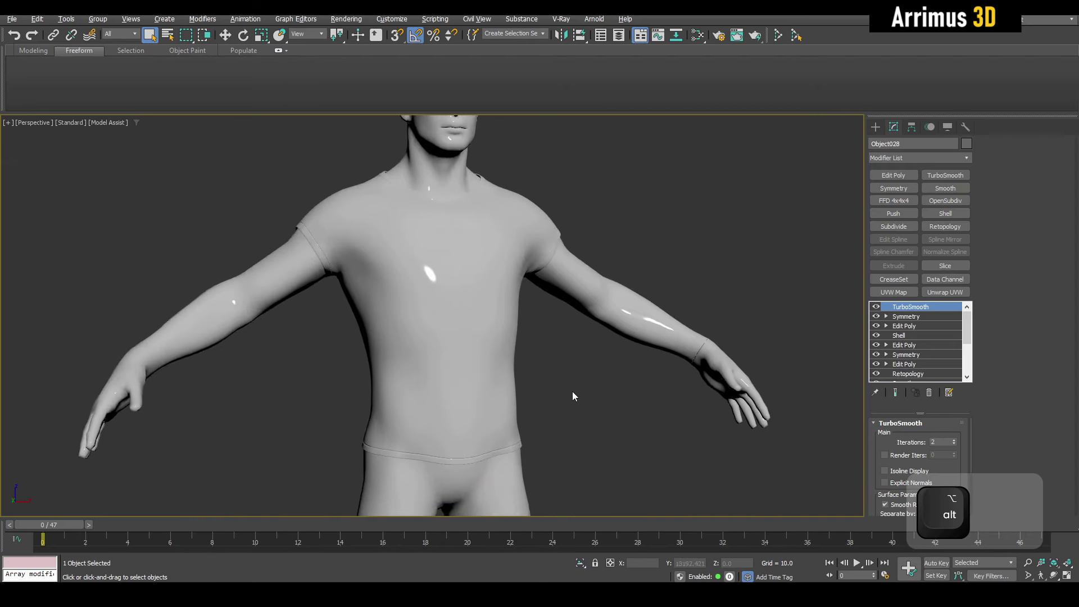
middle_click_drag(596, 449, 596, 294)
key("F4")
middle_click_drag(663, 314, 621, 355, "alt")
left_click(621, 359)
Create a square plane in front of the figure's feet and subdivide it with TurboSmooth between two Edit Poly modifiers
middle_click_drag(596, 483, 585, 267)
scroll(585, 270, "down", 2)
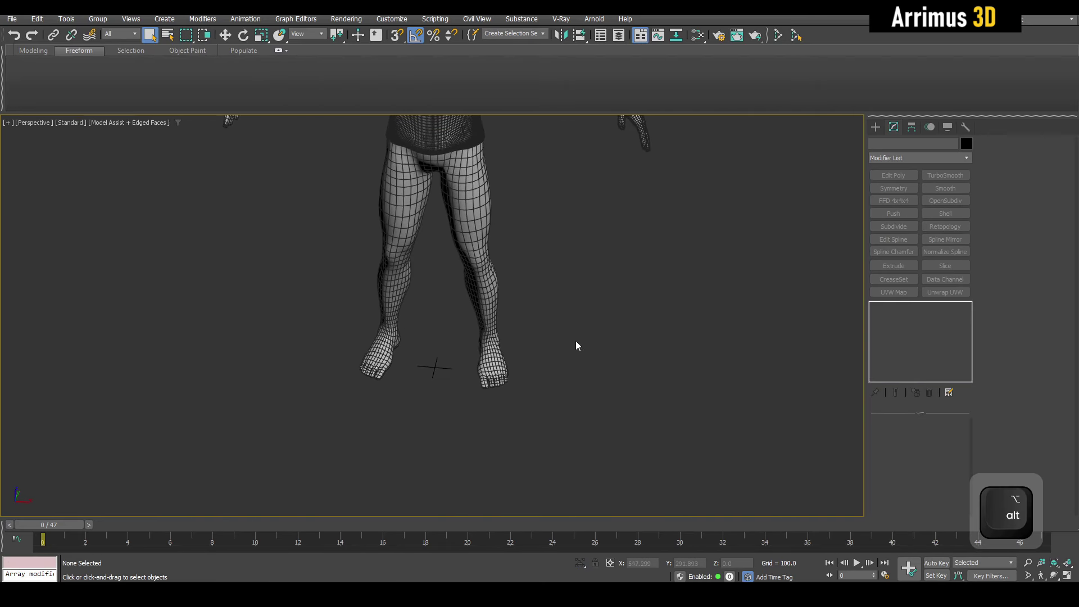
middle_click_drag(576, 345, 607, 321)
scroll(472, 360, "up", 3)
mouse_move(481, 411)
middle_mouse_down()
mouse_move(545, 341)
mouse_move(534, 349)
mouse_move(521, 327)
middle_mouse_up()
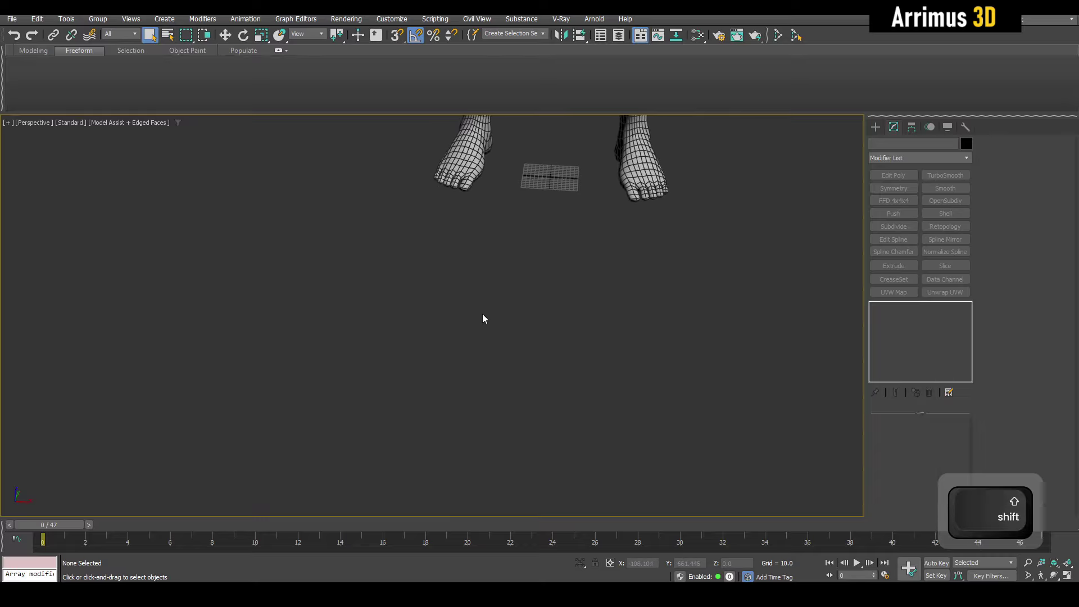
key("shift+p")
left_click_drag(487, 244, 730, 475, "ctrl")
right_click(721, 390)
middle_click_drag(721, 385, 702, 383)
scroll(698, 371, "up", 2)
key("grave")
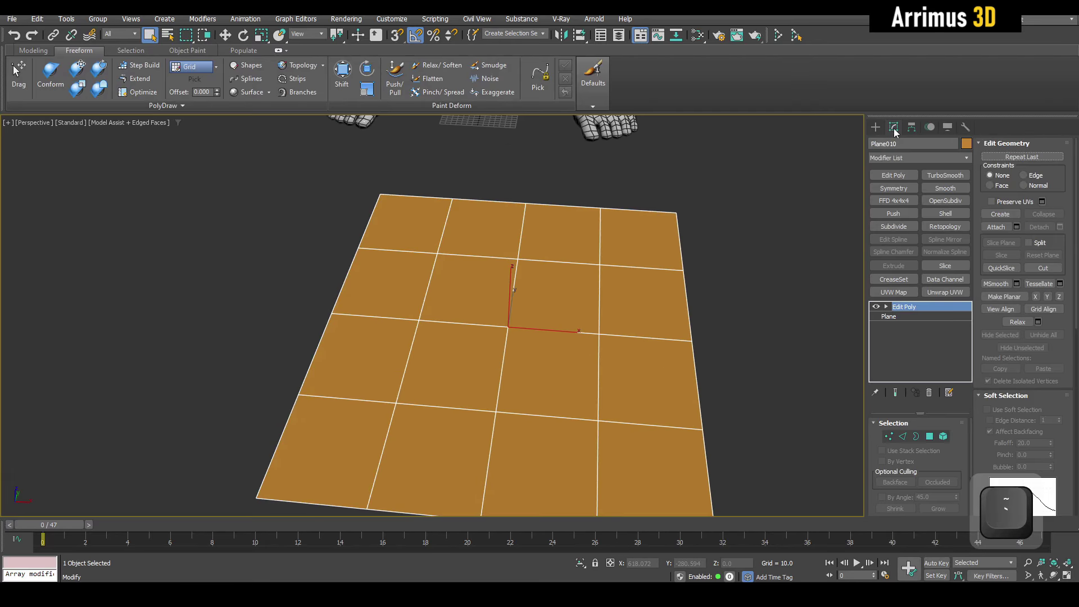
left_click(954, 176)
middle_click_drag(647, 332, 635, 313)
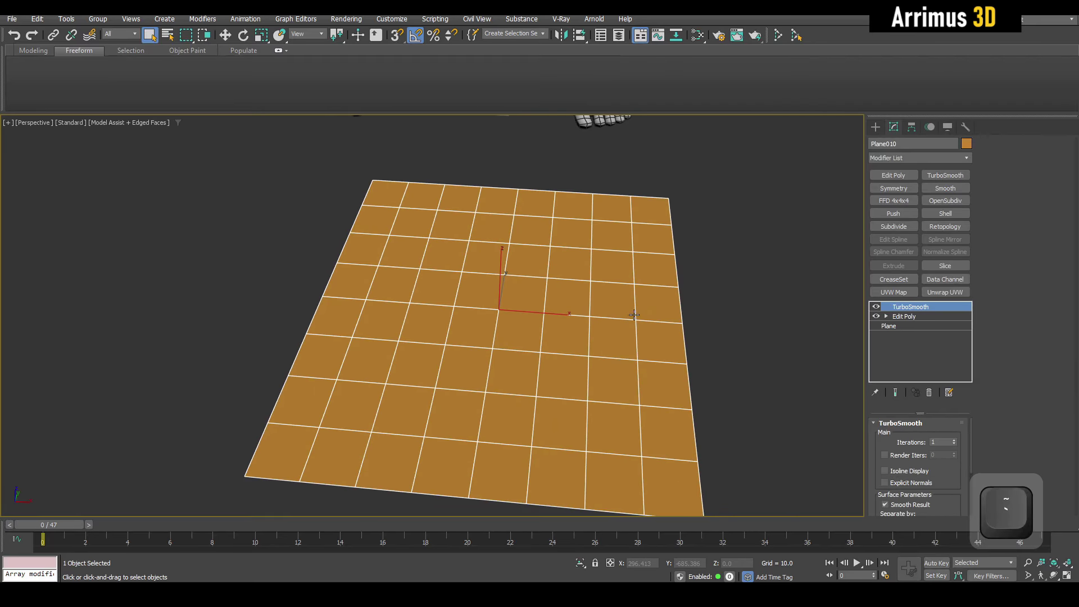
key("grave")
Select the plane's inner polygons, leaving the outer ring, and detach them as a clone
key("1")
middle_click_drag(547, 324, 424, 280)
key("4")
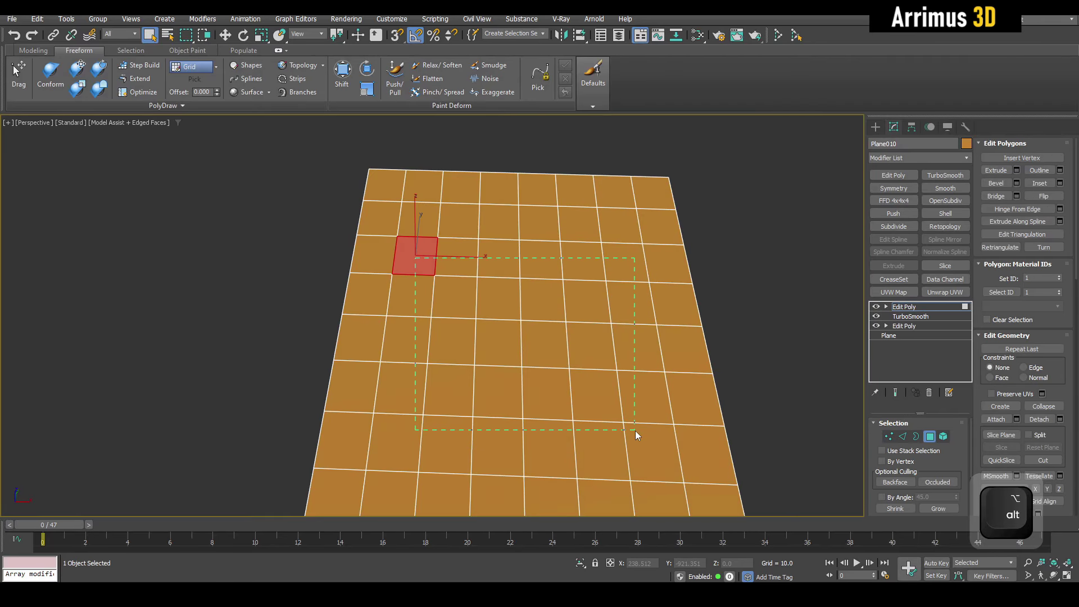
left_click_drag(635, 431, 635, 432)
middle_click_drag(617, 410, 583, 369, "alt")
scroll(581, 368, "up", 4)
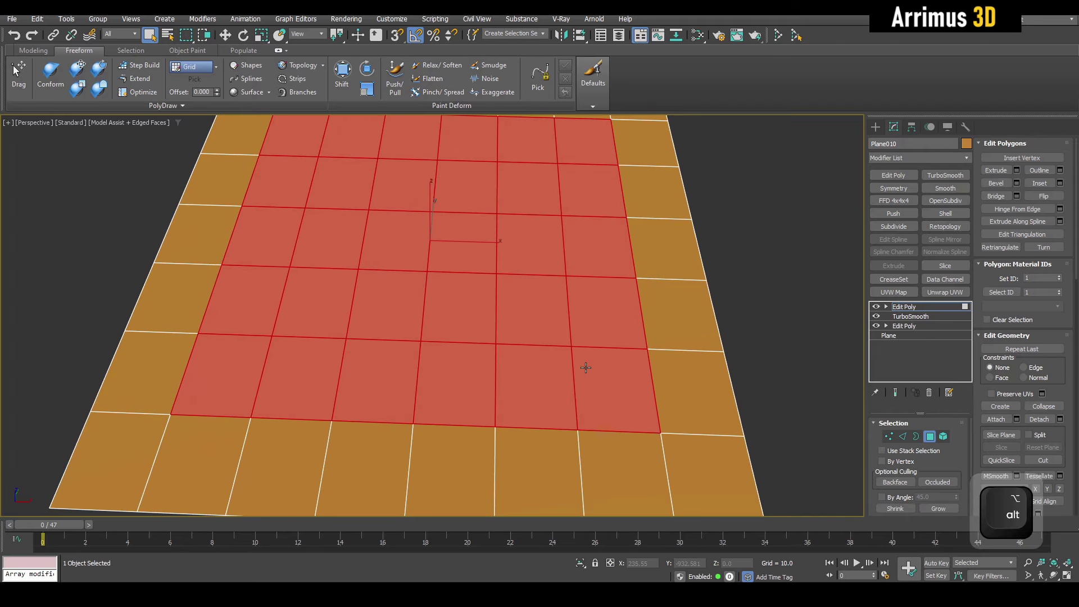
key("d")
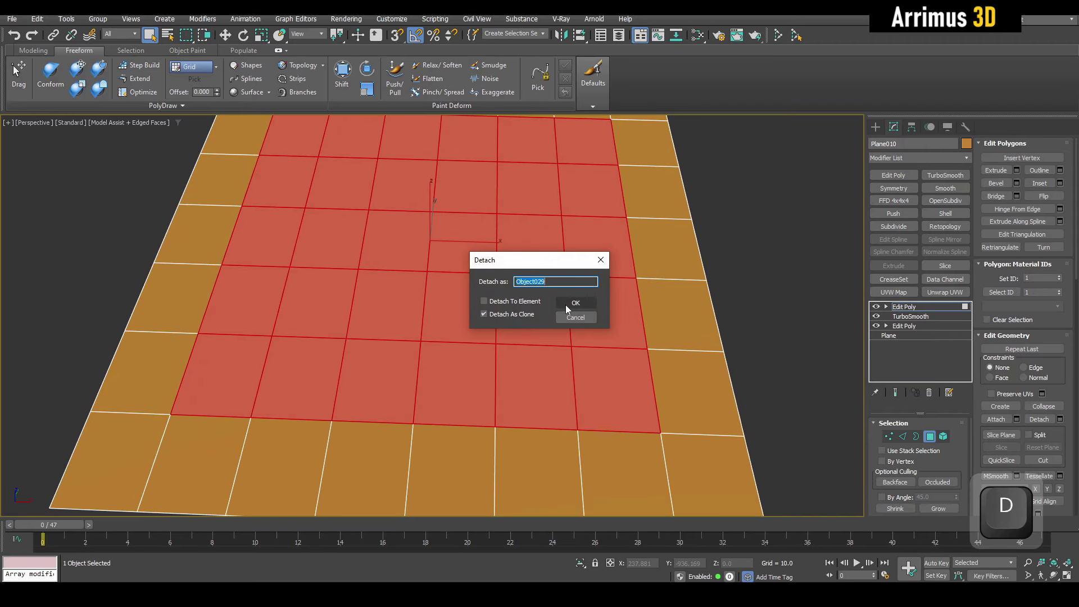
left_click_drag(747, 253, 681, 295)
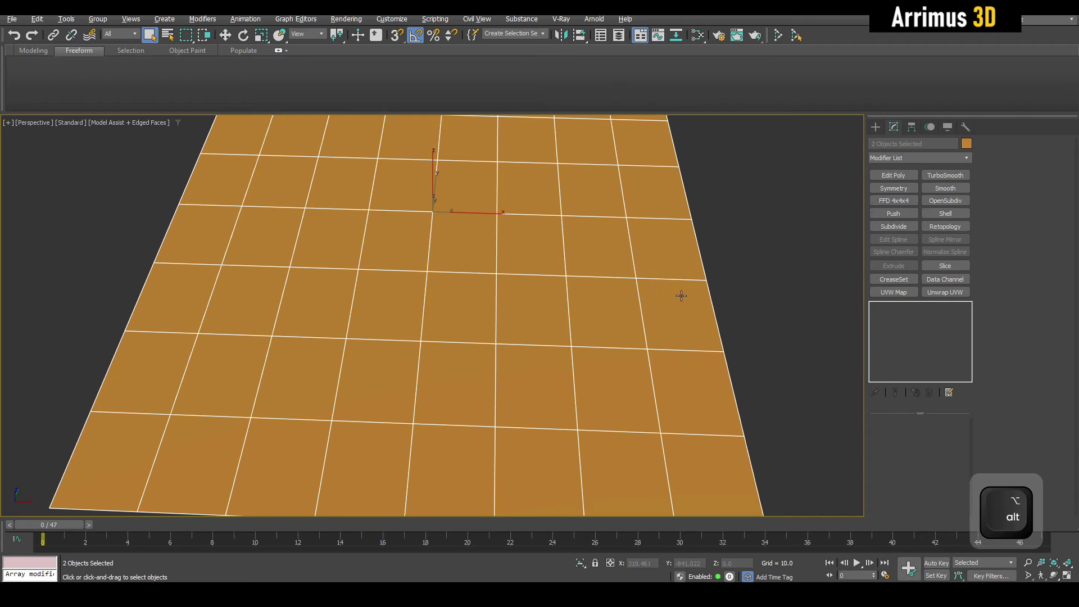
Cut diagonally across the front corner of the cloned patch and remove the corner outside the cut
left_click(682, 304, "alt")
key("1")
key("alt+c")
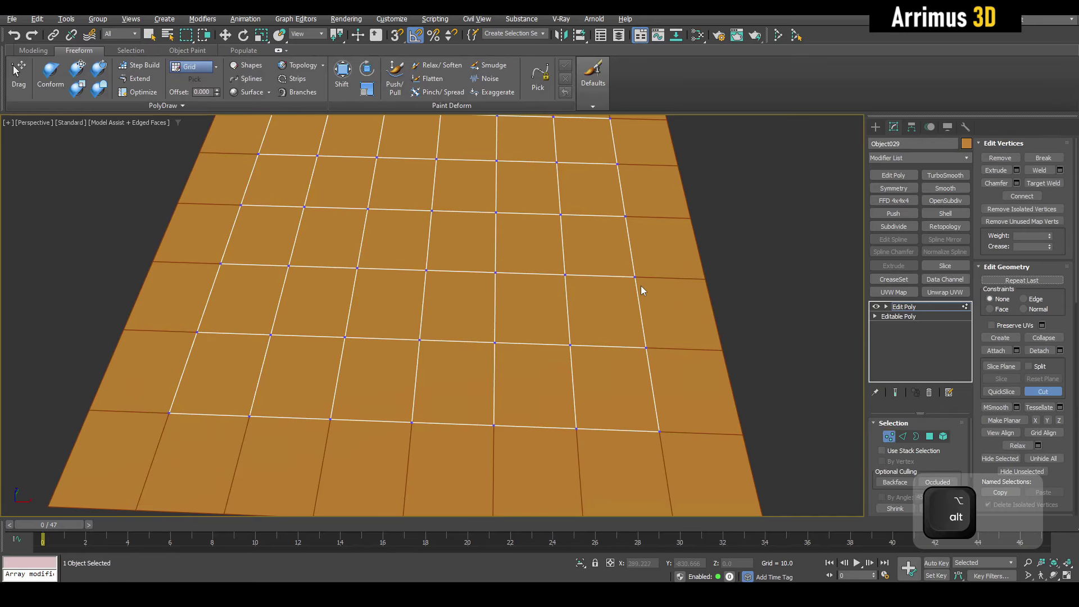
key("s")
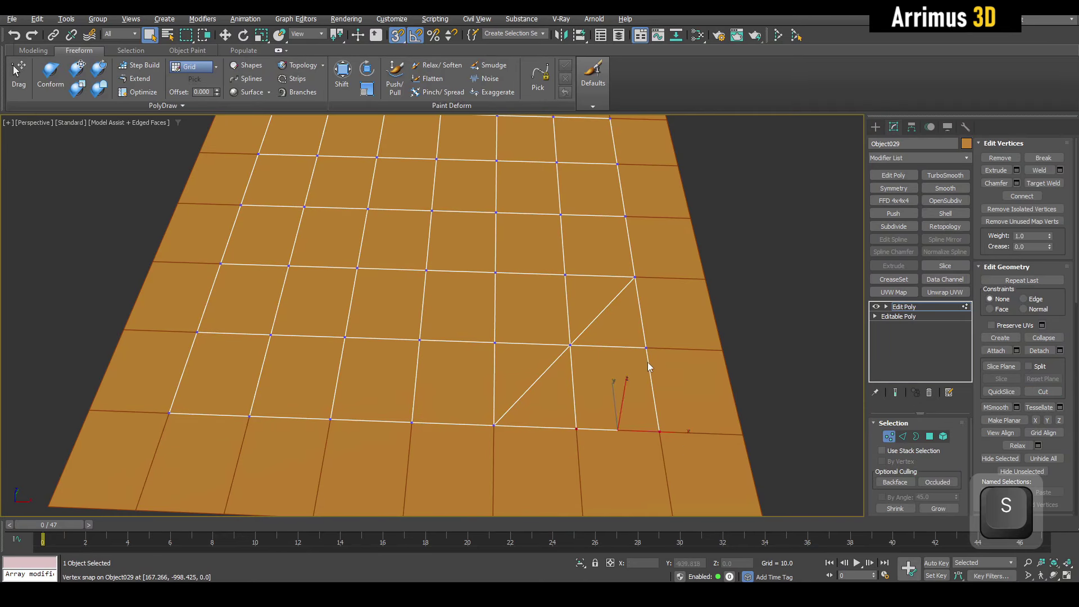
key("ctrl+a")
middle_click_drag(689, 319, 642, 370)
key("1")
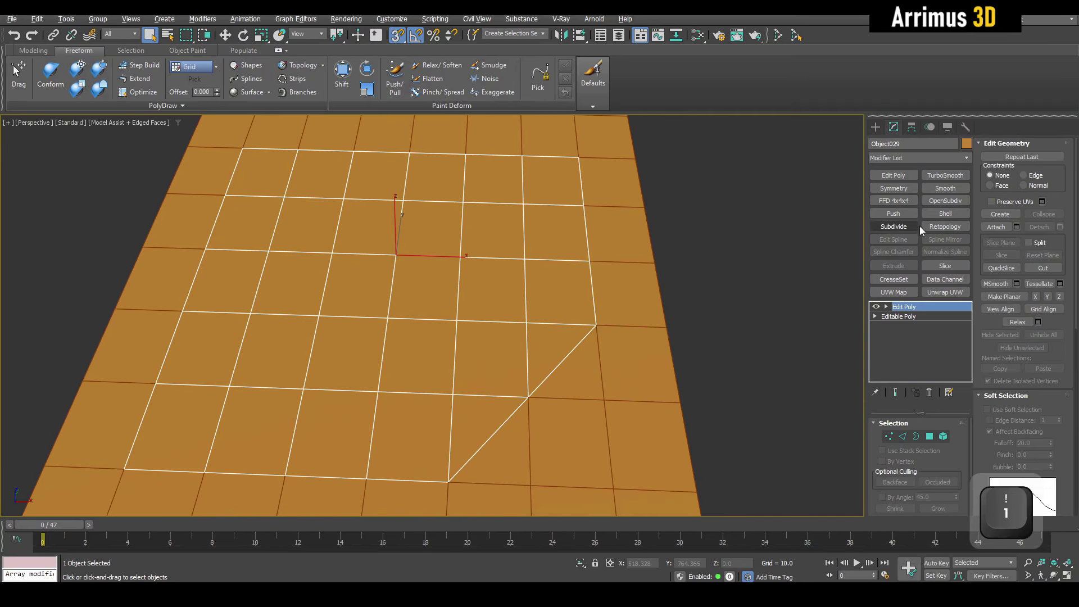
Thicken the trimmed patch with a Shell modifier, using an outer amount of about 6.5
left_click(948, 214)
left_click(947, 214)
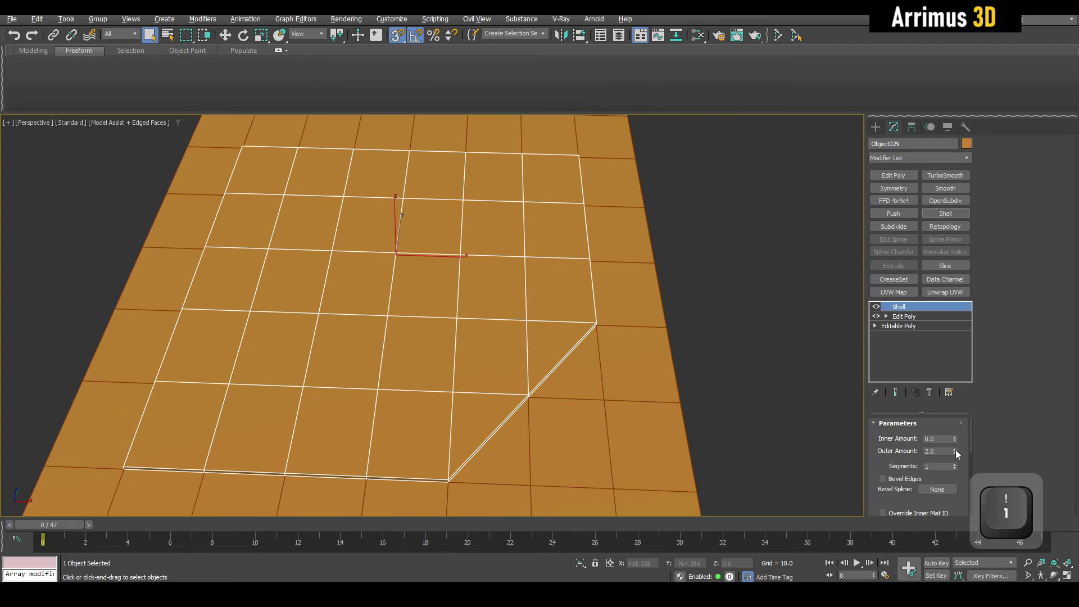
left_click_drag(955, 451, 948, 232)
middle_click_drag(622, 316, 629, 323)
Inset the patch's top polygons slightly and raise them to a Z height of about 12.4
key("4")
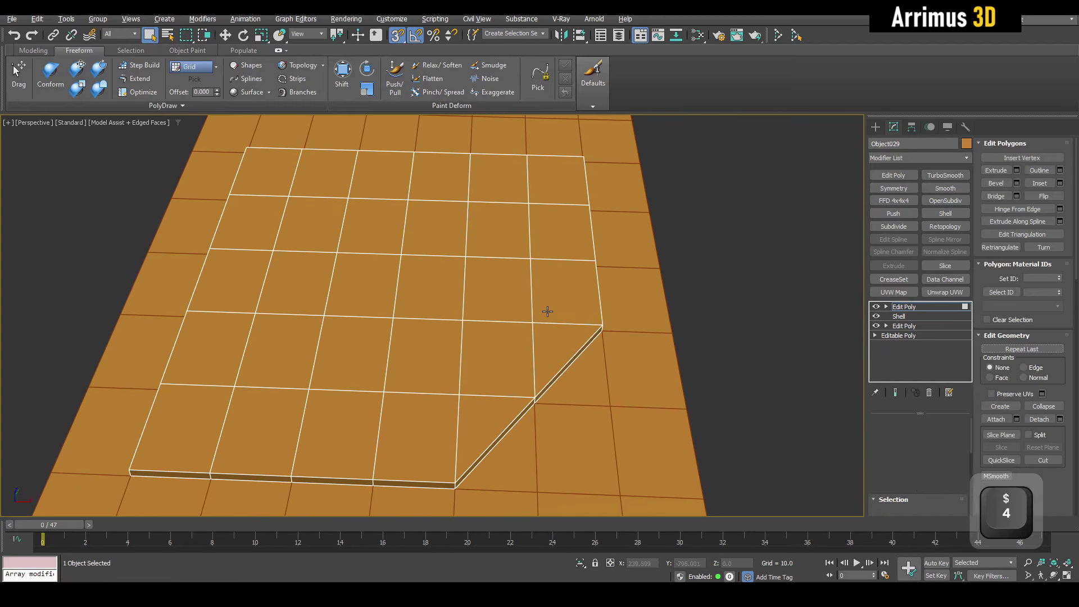
key("ctrl+a")
scroll(505, 284, "down", 6)
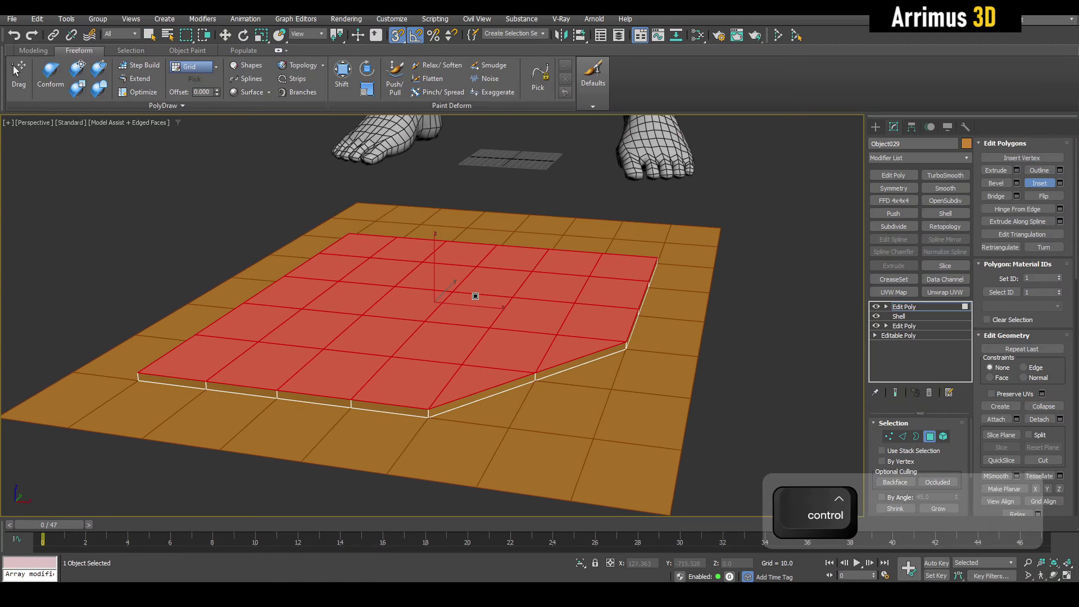
left_click_drag(475, 296, 491, 354)
key("w")
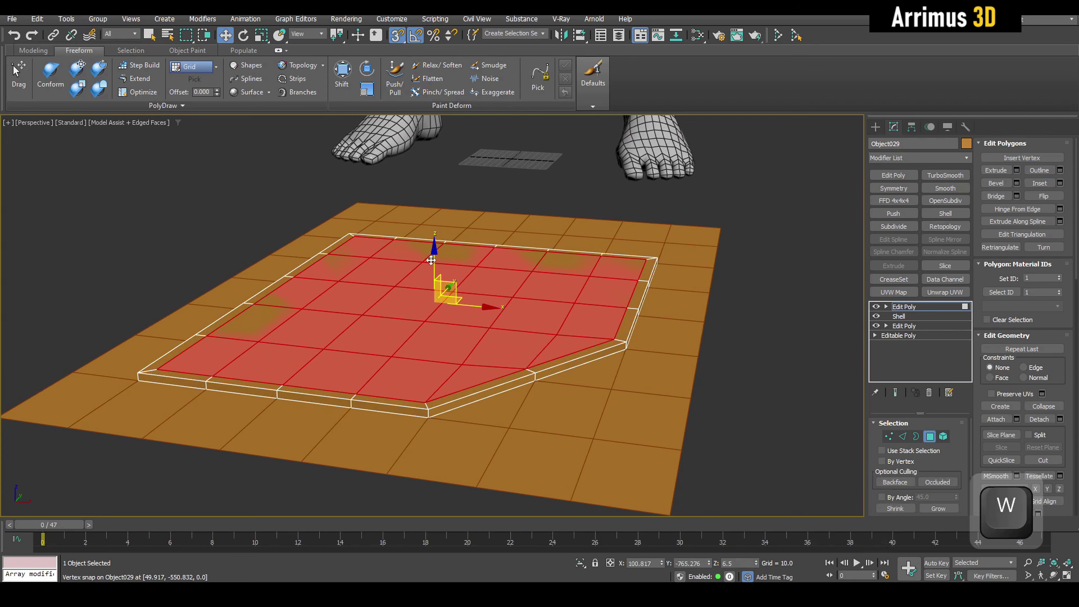
left_click_drag(432, 260, 439, 259)
right_click(437, 258)
key("a")
key("s")
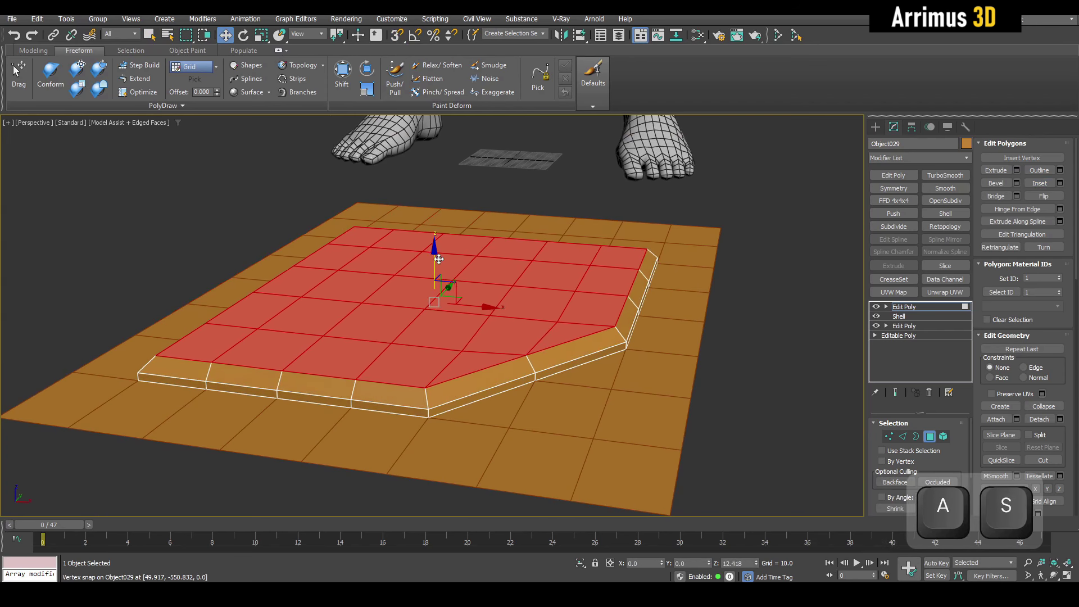
key("q")
Extrude a three-by-two block of polygons upward from the patch's top and adjust its scale
middle_click_drag(439, 259, 477, 333, "alt")
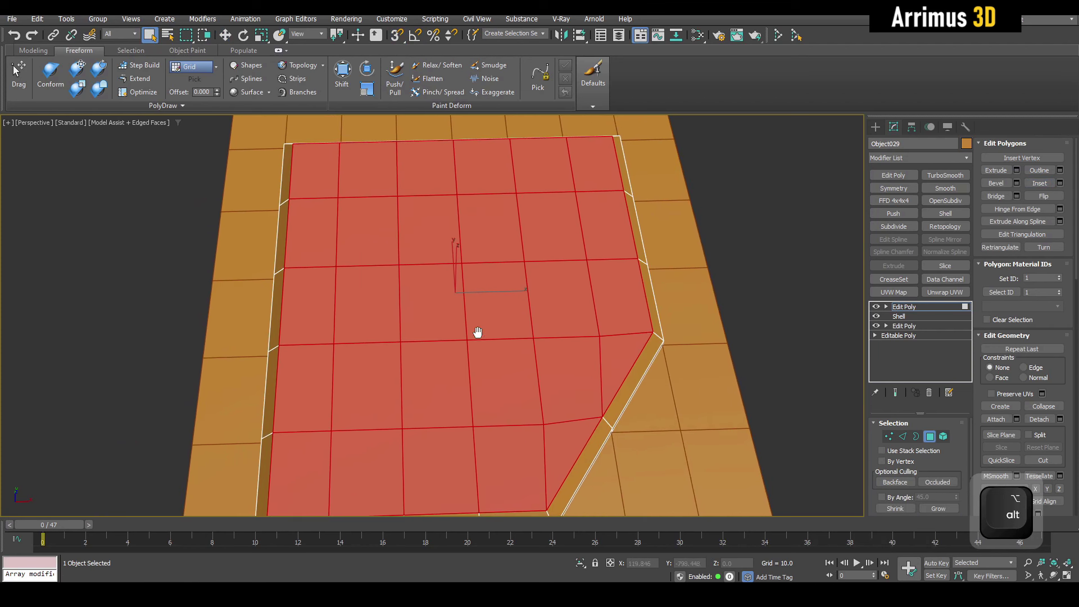
key("ctrl+d")
left_click(391, 368)
left_click(378, 250, "shift")
left_click(419, 245, "shift")
left_click(429, 358, "shift")
middle_click_drag(428, 376, 458, 345, "alt")
key("shift+e")
key("r")
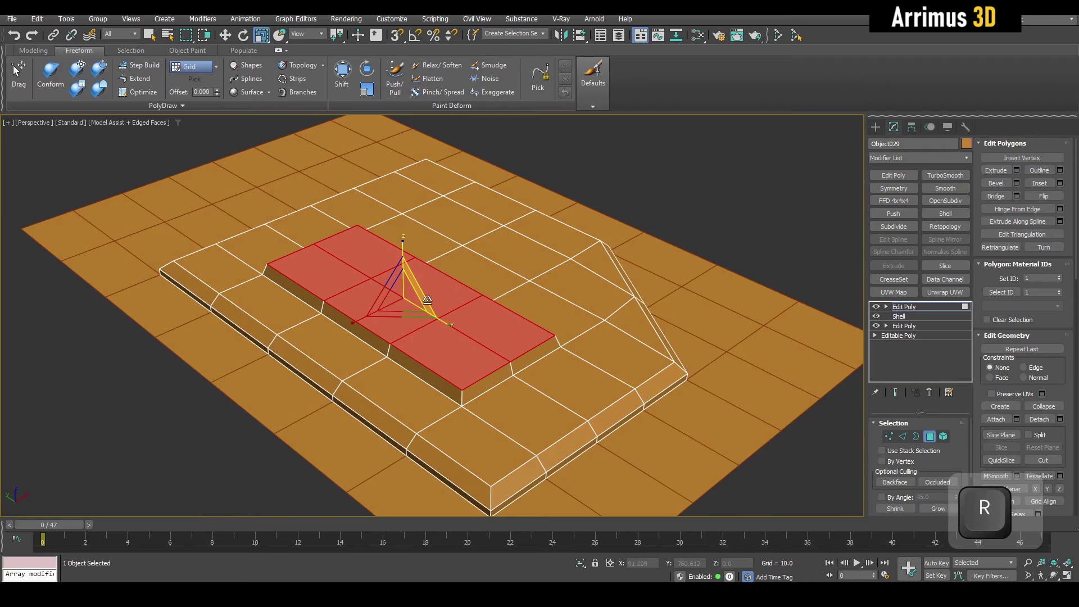
left_click_drag(404, 299, 405, 313)
Leave polygon editing and delete the demonstration plane together with its raised patch
key("4")
key("q")
scroll(406, 314, "down", 4)
middle_click_drag(405, 313, 527, 363, "alt")
key("x")
Create a box about 84 long, 92 wide and 264 high near the feet and add an Edit Poly modifier
middle_click_drag(543, 216, 577, 296)
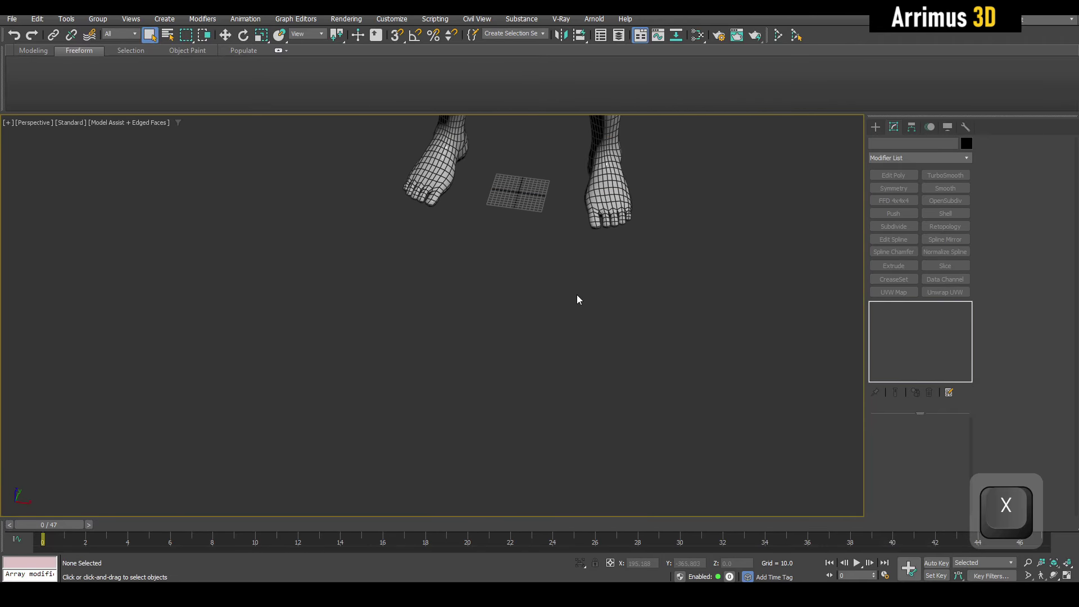
middle_click_drag(466, 318, 485, 346)
scroll(486, 346, "up", 4)
key("shift+b")
left_click_drag(466, 306, 528, 361)
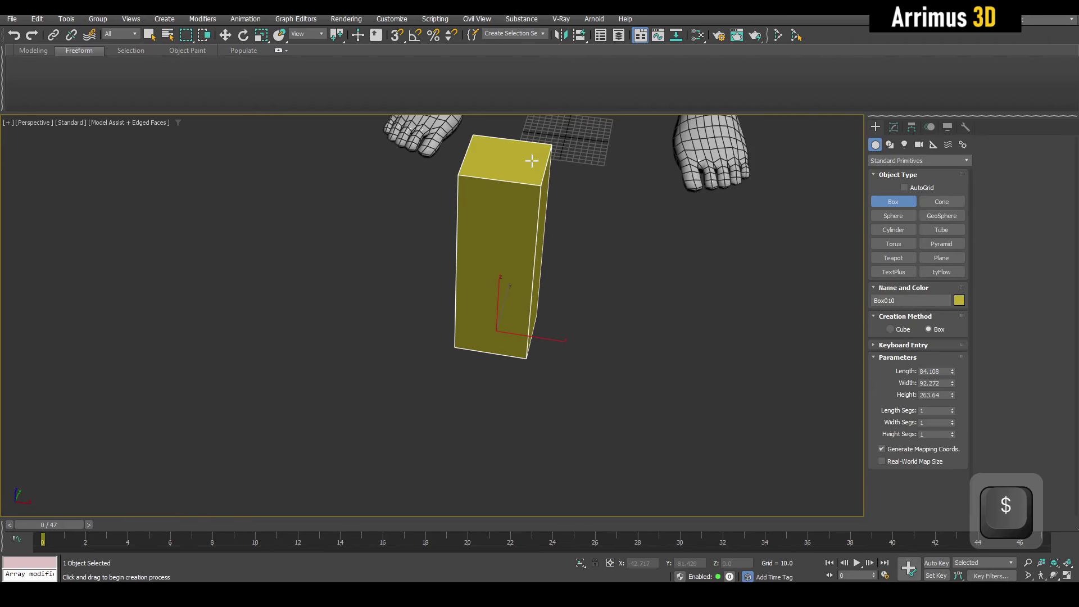
left_click(531, 193)
key("w")
middle_click_drag(523, 232, 528, 280)
key("grave")
Insert a horizontal edge loop around the upper part of the box
middle_click_drag(573, 327, 572, 313)
key("1")
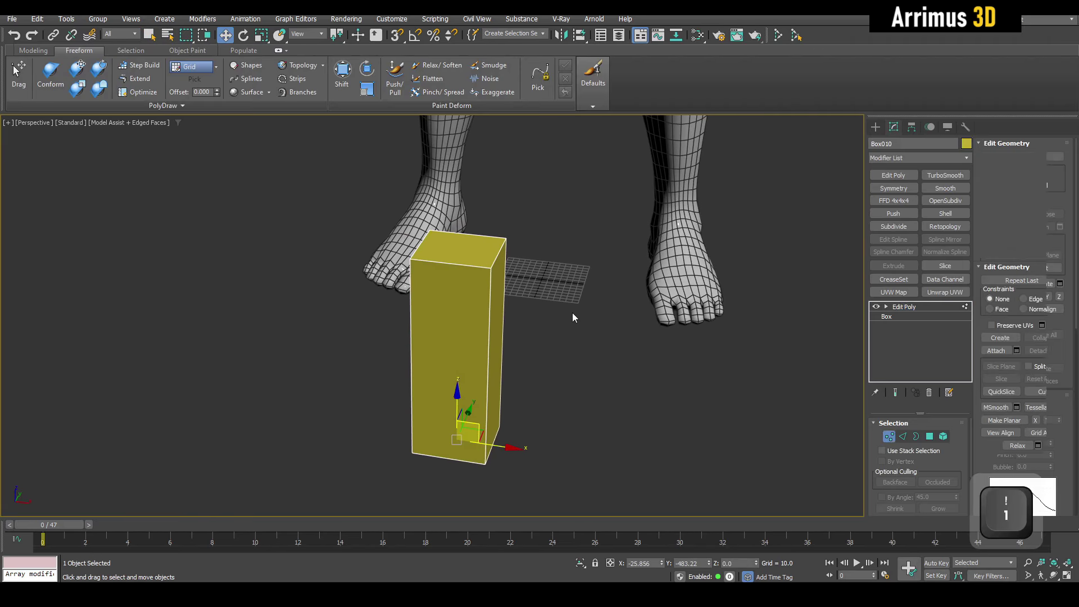
key("alt+1")
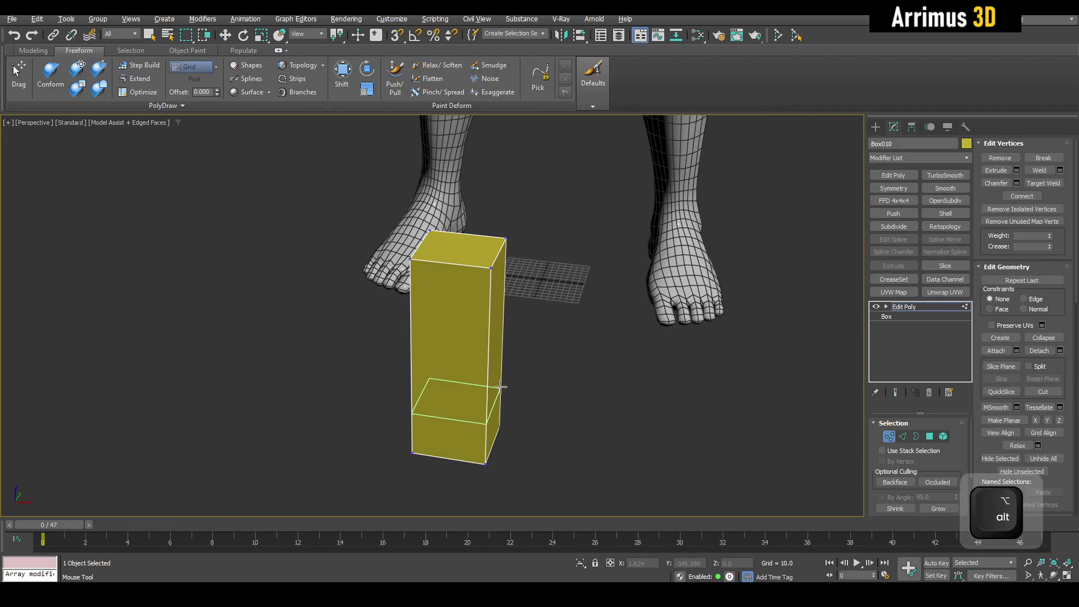
middle_click_drag(500, 385, 488, 330, "alt")
left_click(483, 318)
Select the inserted loop's edge on the box's right side and move it inward and down
key("2")
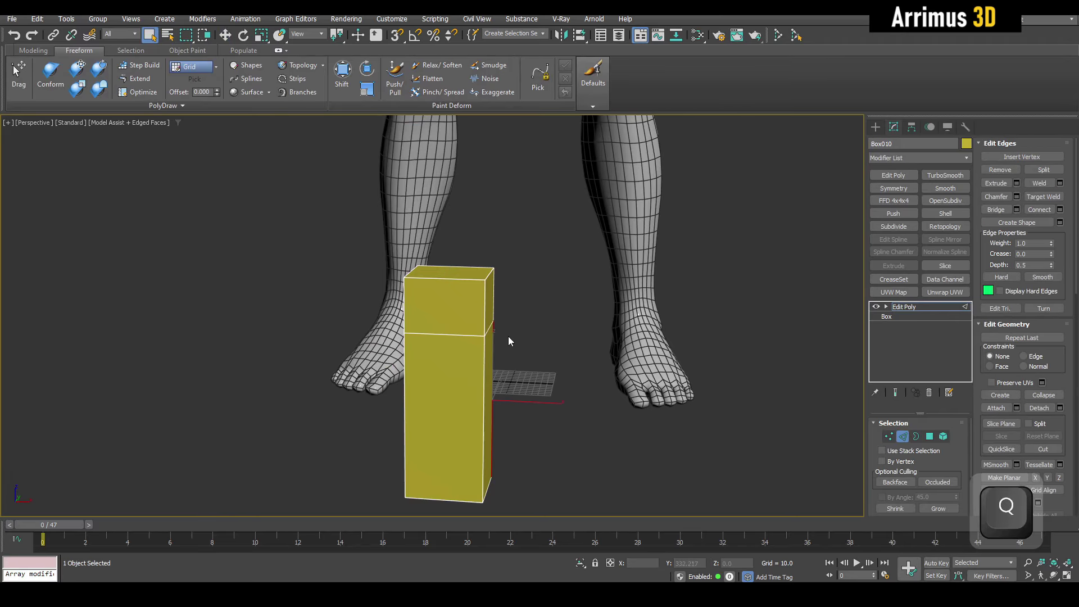
key("w")
scroll(495, 332, "up", 5)
key("q")
key("w")
scroll(489, 313, "down", 3)
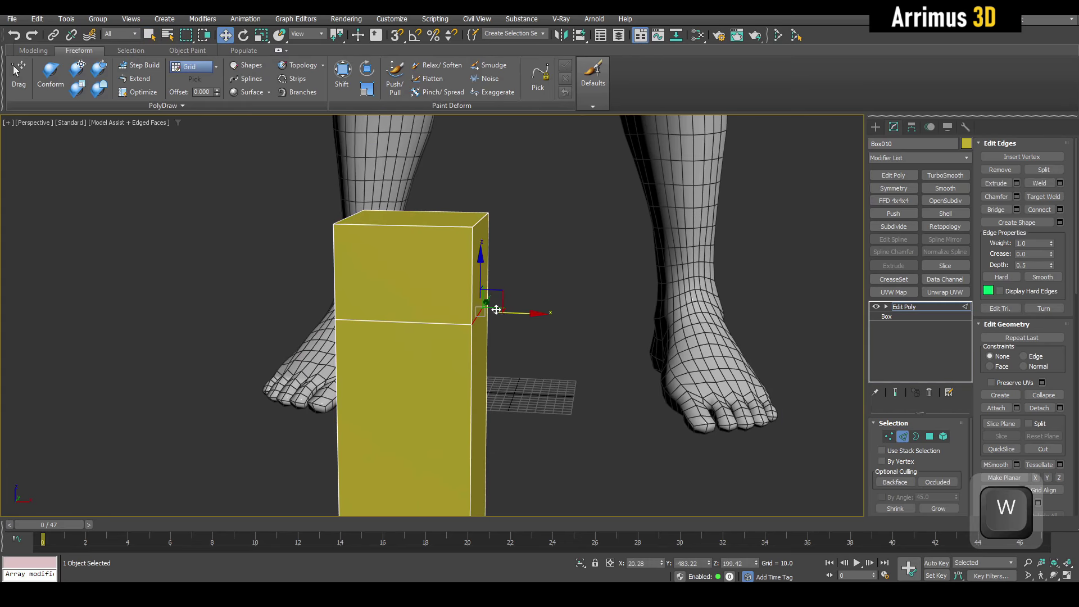
left_click_drag(502, 293, 471, 321)
Select the box's top face and extrude it upward by about 151 units to lengthen the form above the bend
middle_click_drag(456, 248, 477, 296)
key("4")
left_click(466, 285)
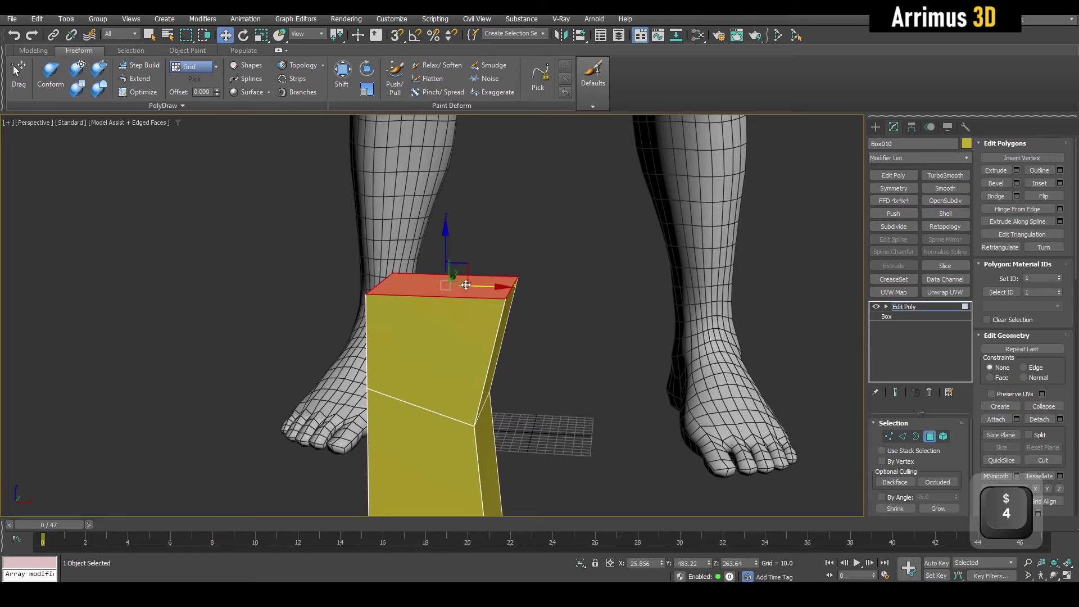
scroll(495, 305, "down", 5)
left_click_drag(494, 305, 487, 226, "shift")
middle_click_drag(504, 359, 508, 302)
scroll(508, 302, "up", 6)
middle_click_drag(452, 391, 472, 356)
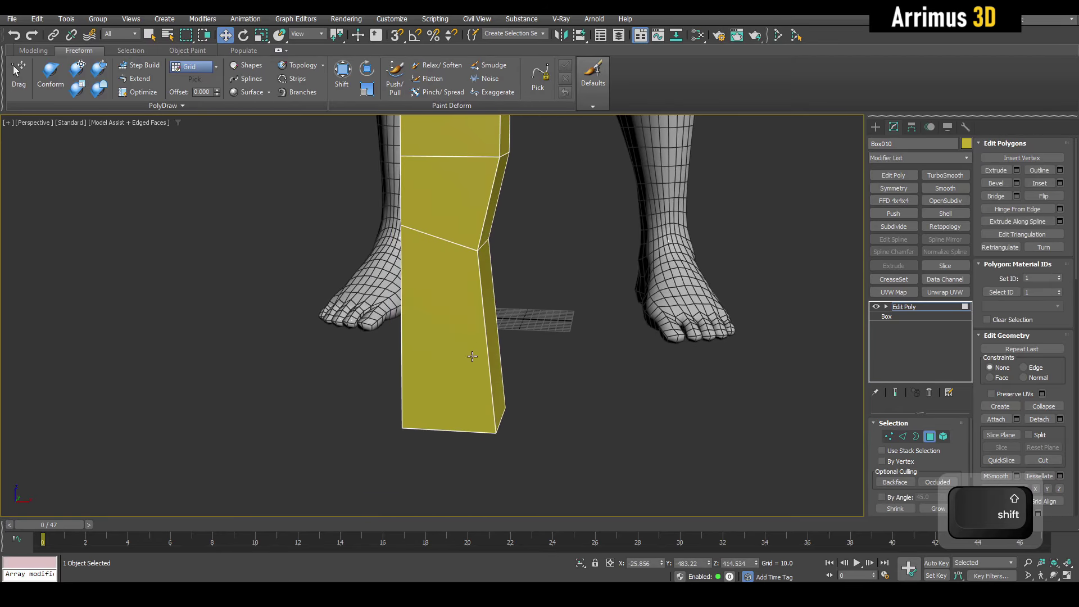
Insert supporting horizontal edge loops close to the bottom and top ends of the bent box
key("alt+1")
key("2")
middle_click_drag(492, 399, 506, 230, "alt")
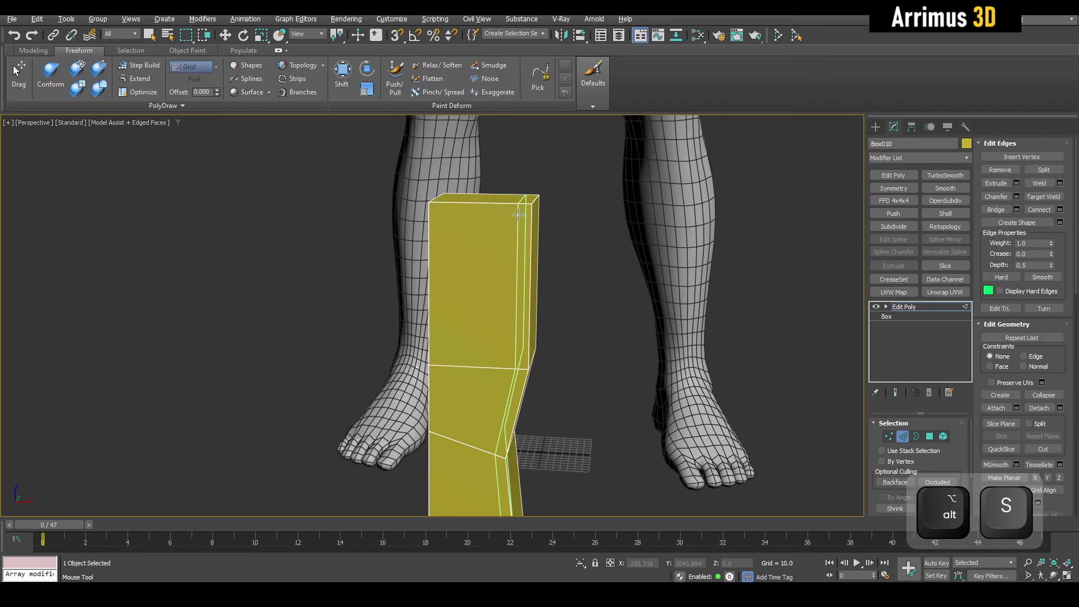
key("ctrl+z")
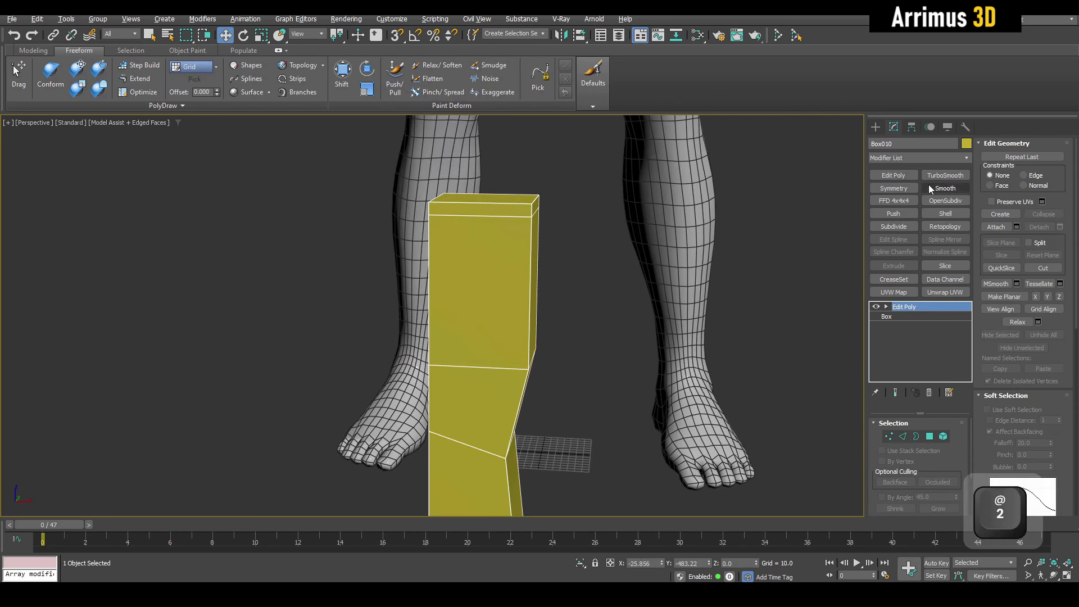
Apply a TurboSmooth modifier with 2 iterations to the bent box
left_click(945, 175)
key("q")
double_click(947, 442)
type("2")
scroll(713, 309, "down", 3)
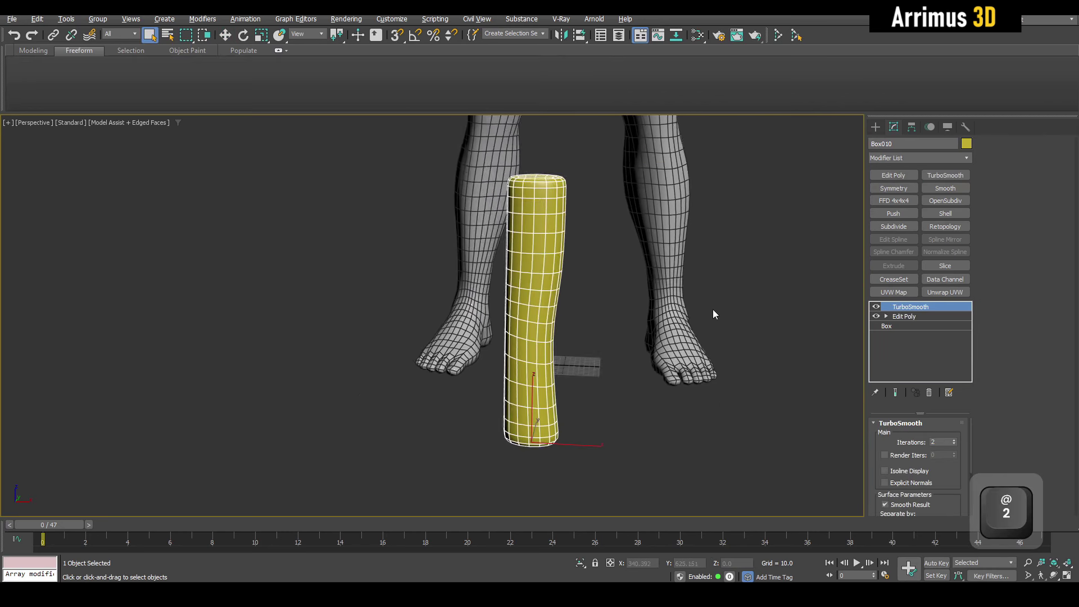
Examine the smoothed leg-like form along its whole length
middle_click_drag(712, 309, 722, 313, "alt")
scroll(696, 332, "up", 3)
middle_click_drag(663, 364, 643, 324)
scroll(642, 323, "down", 3)
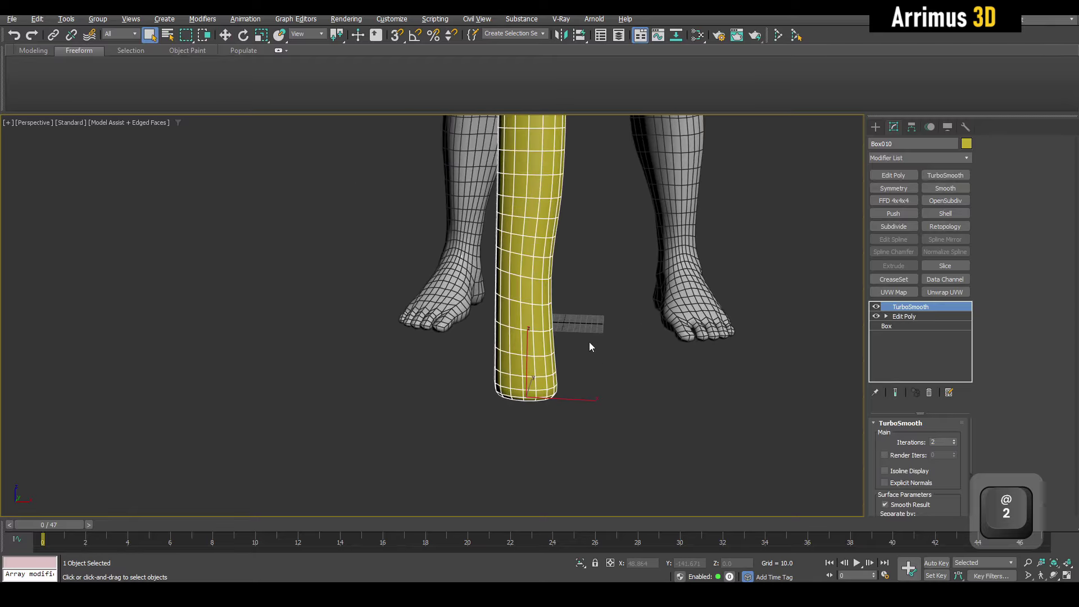
scroll(550, 312, "up", 3)
scroll(560, 287, "up", 3)
middle_click_drag(560, 288, 494, 386)
scroll(503, 326, "down", 3)
mouse_move(507, 309)
middle_mouse_down()
mouse_move(505, 330)
mouse_move(496, 320)
mouse_move(505, 320)
middle_mouse_up()
scroll(497, 317, "down", 3)
Add an Edit Poly modifier, select the polygons of the lower part of the form and detach them as a clone
key("4")
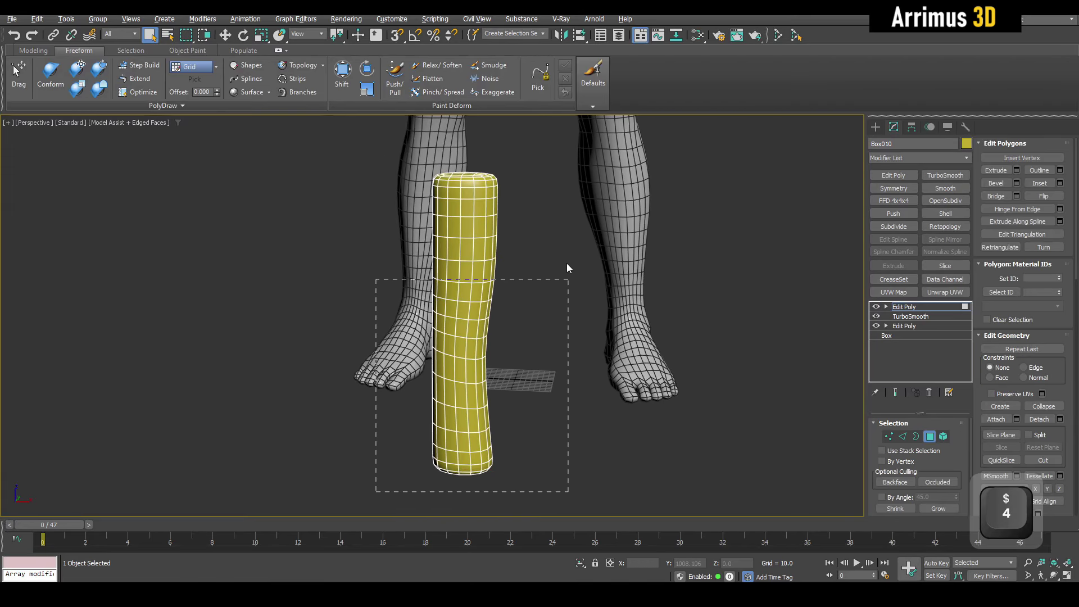
left_click_drag(560, 248, 561, 246)
middle_click_drag(538, 290, 515, 306)
scroll(547, 313, "up", 3)
key("d")
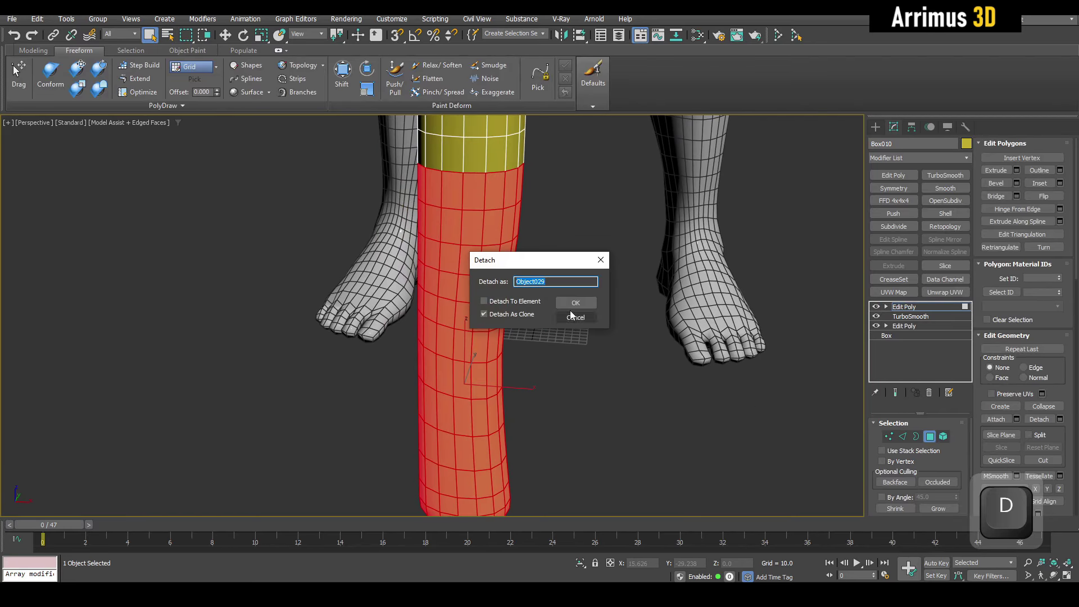
left_click(567, 309)
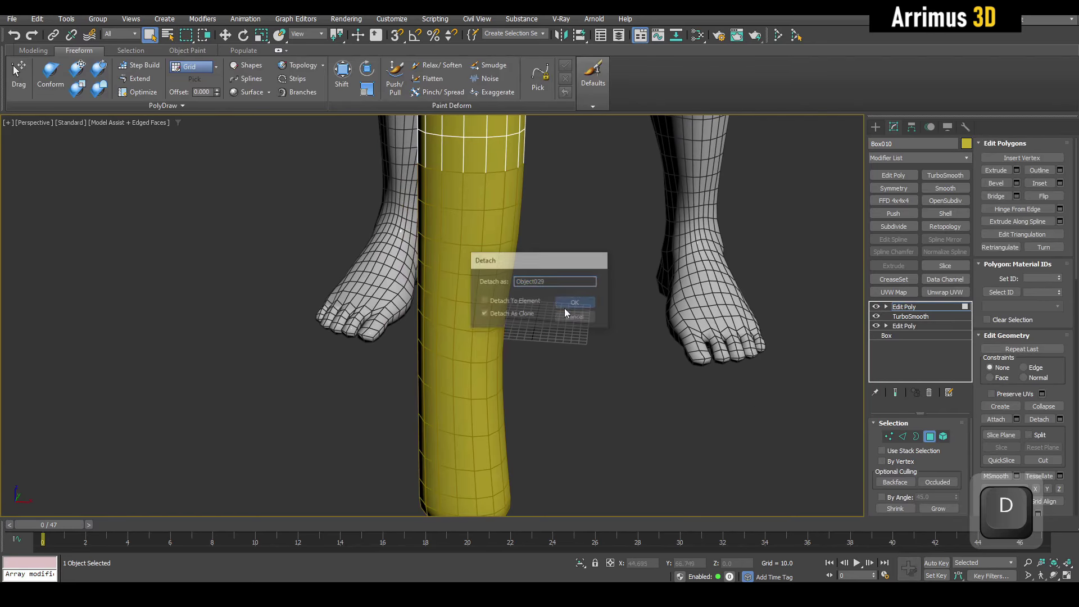
Select the detached clone and change its object color to black
key("4")
left_click_drag(425, 444, 393, 457)
middle_click_drag(505, 256, 508, 305)
left_click(498, 213, "alt")
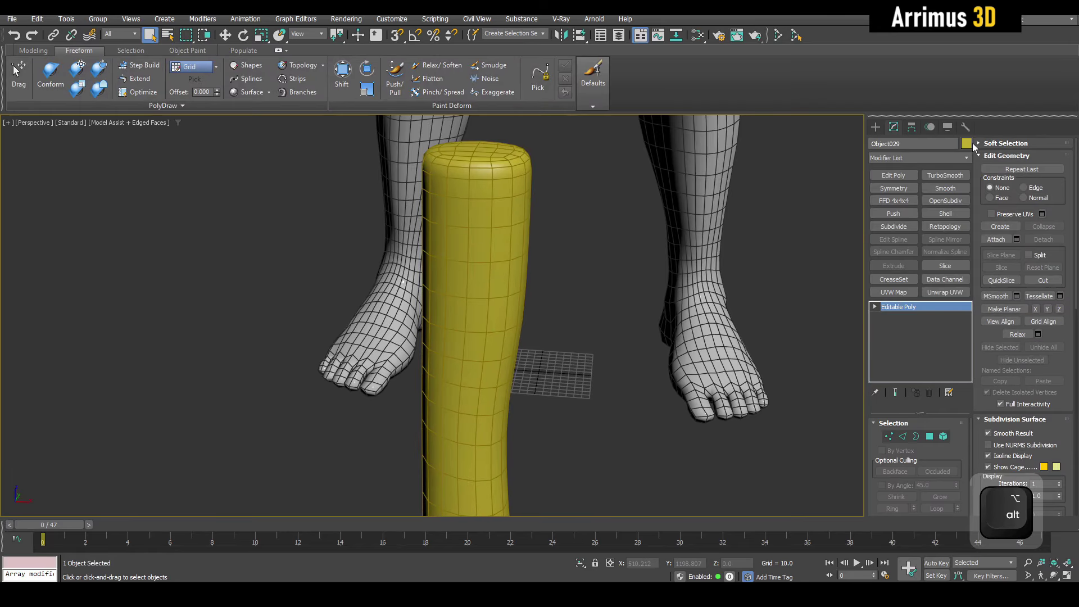
left_click(966, 143)
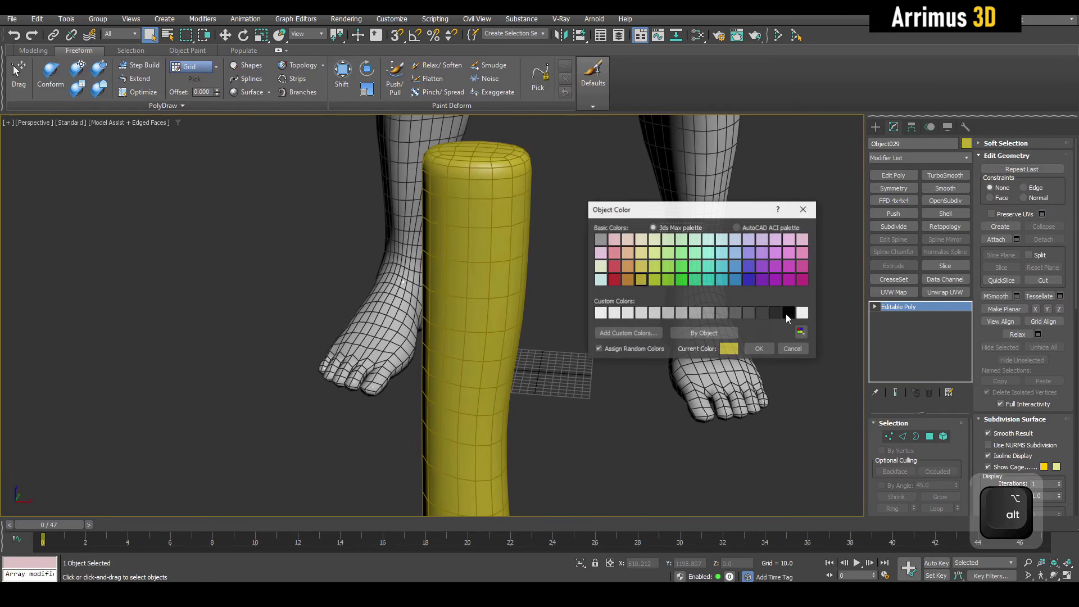
left_click(760, 351)
Apply a Shell modifier to the black clone and give it visible outward thickness
left_click(954, 216)
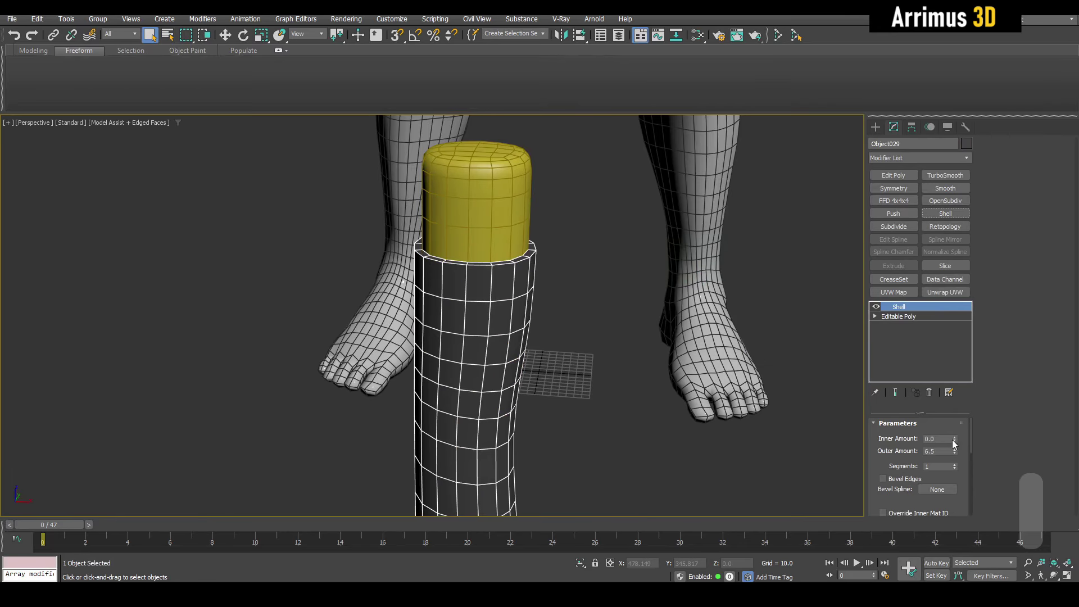
left_click_drag(957, 428, 962, 340)
middle_click_drag(591, 347, 580, 298)
scroll(597, 298, "down", 3)
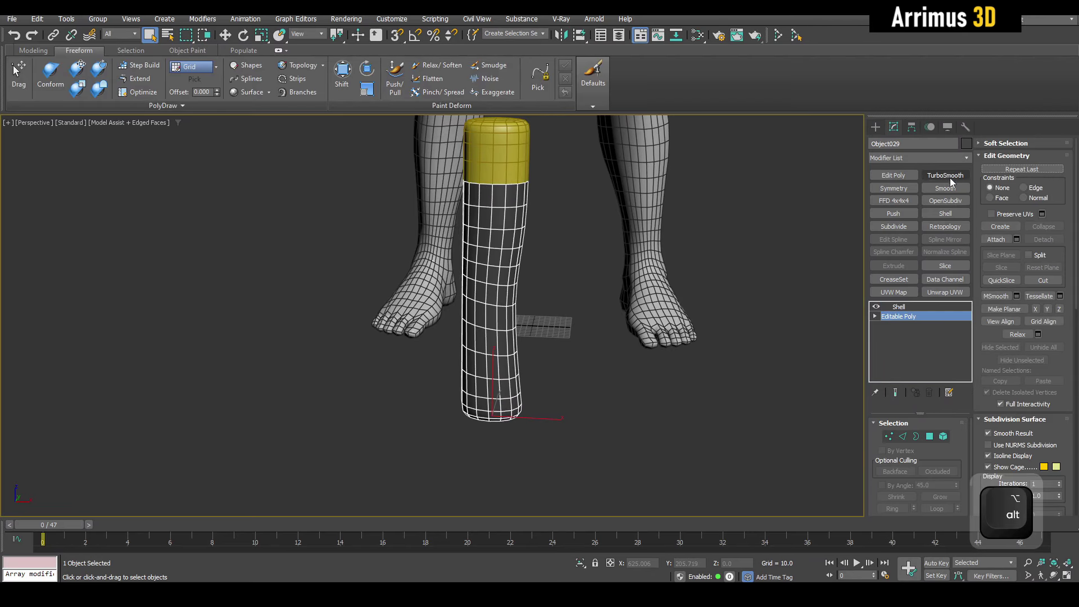
Add TurboSmooth beneath the clone's Shell modifier and an Edit Poly modifier above the Shell
left_click(949, 176)
left_click(906, 307)
key("semicolon")
mouse_move(590, 327)
middle_mouse_down("alt")
mouse_move(586, 397)
mouse_move(580, 293)
mouse_move(470, 290)
mouse_move(496, 361)
mouse_move(593, 344)
middle_mouse_up("alt")
scroll(590, 334, "up", 3)
Select five alternating horizontal polygon loops around the lower part of the black sleeve
key("4")
scroll(552, 390, "up", 5, "alt")
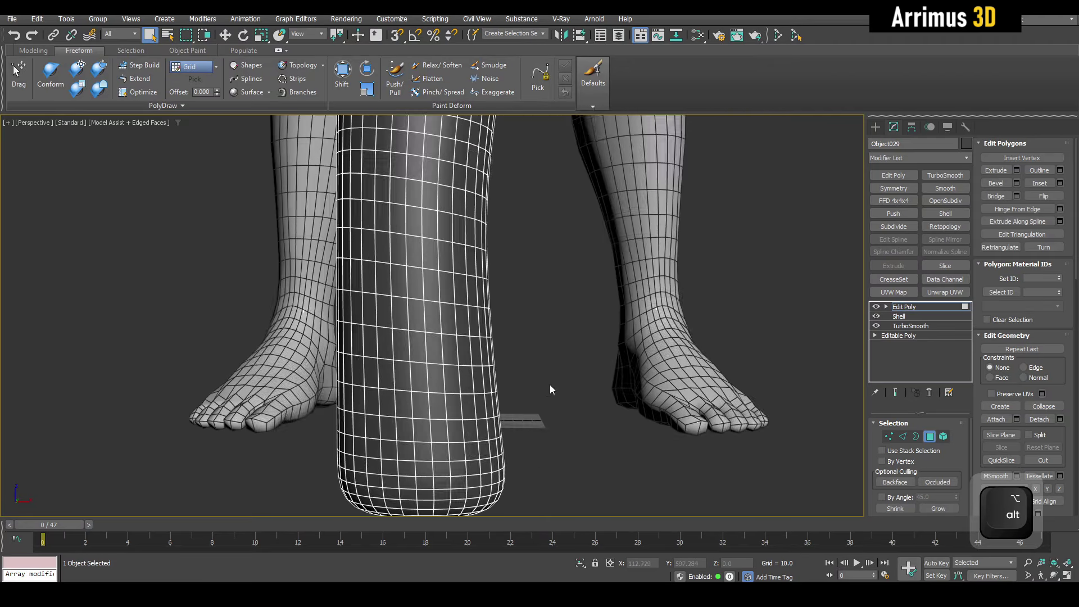
double_click(415, 338, "ctrl")
scroll(417, 327, "down", 2)
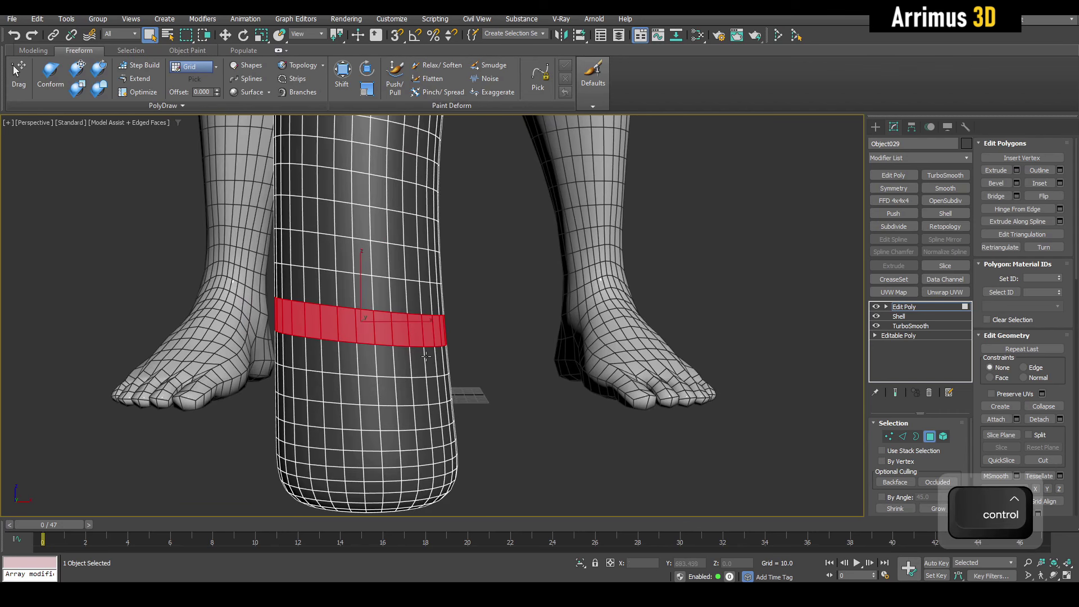
left_click(407, 268, "shift")
middle_click_drag(406, 267, 397, 273, "alt")
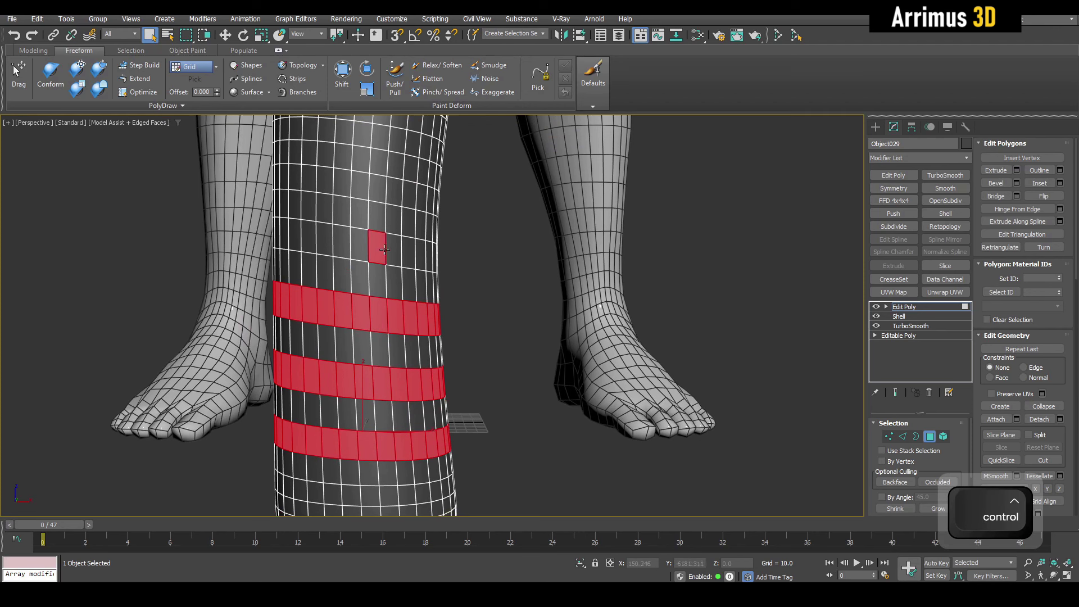
left_click(394, 251, "ctrl")
middle_click_drag(418, 235, 425, 302)
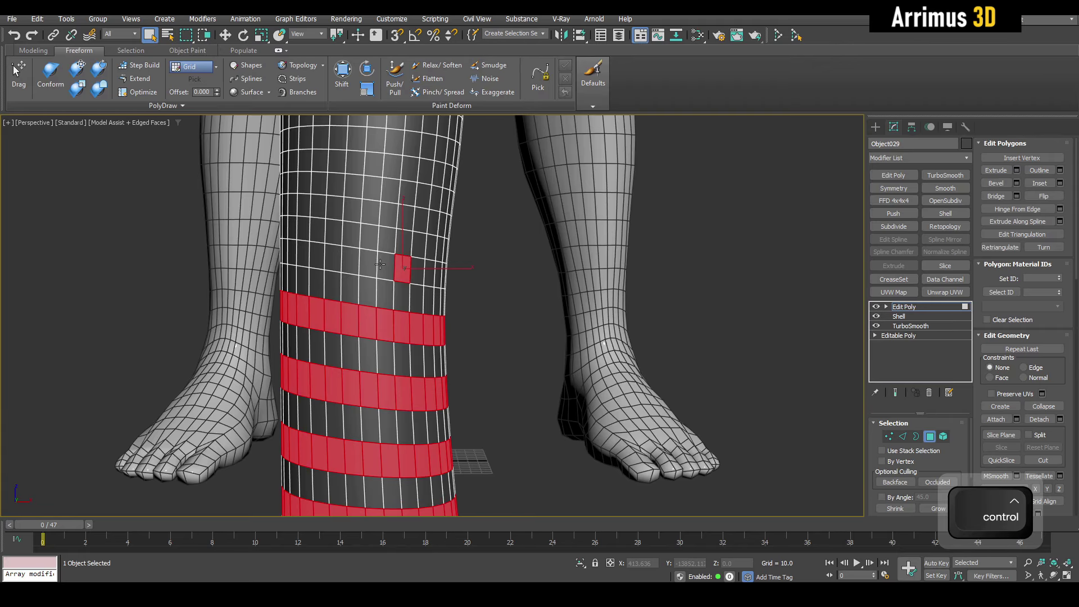
scroll(380, 270, "down", 4)
middle_click_drag(430, 323, 455, 289)
scroll(447, 292, "up", 2)
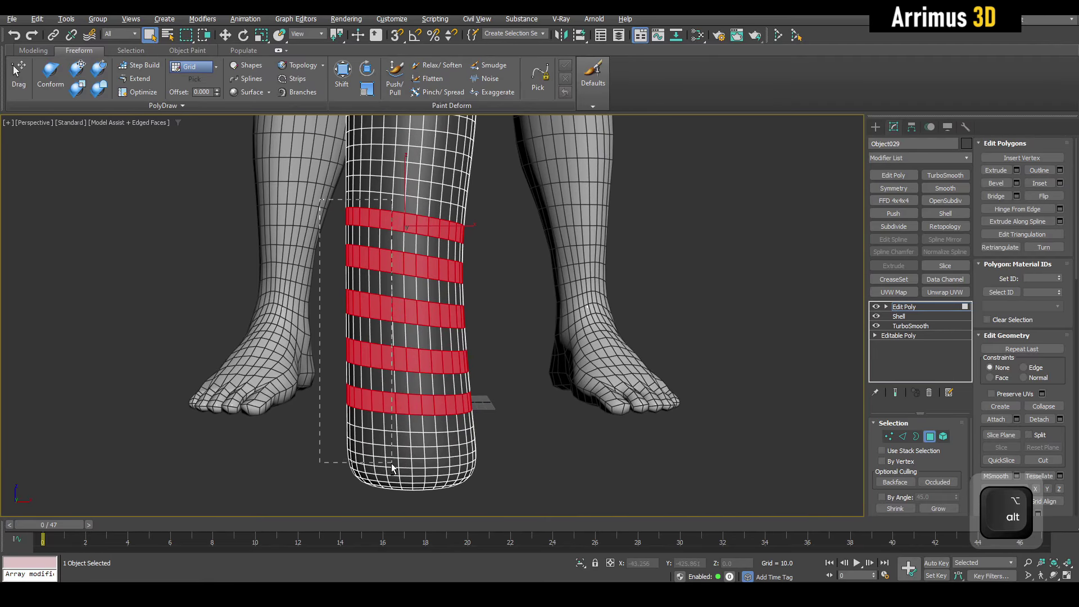
Deselect the outer-side portion of the five bands, add another Edit Poly modifier and turn on the Face constraint for scaling
left_click_drag(392, 465, 397, 458, "alt")
scroll(445, 409, "up", 2)
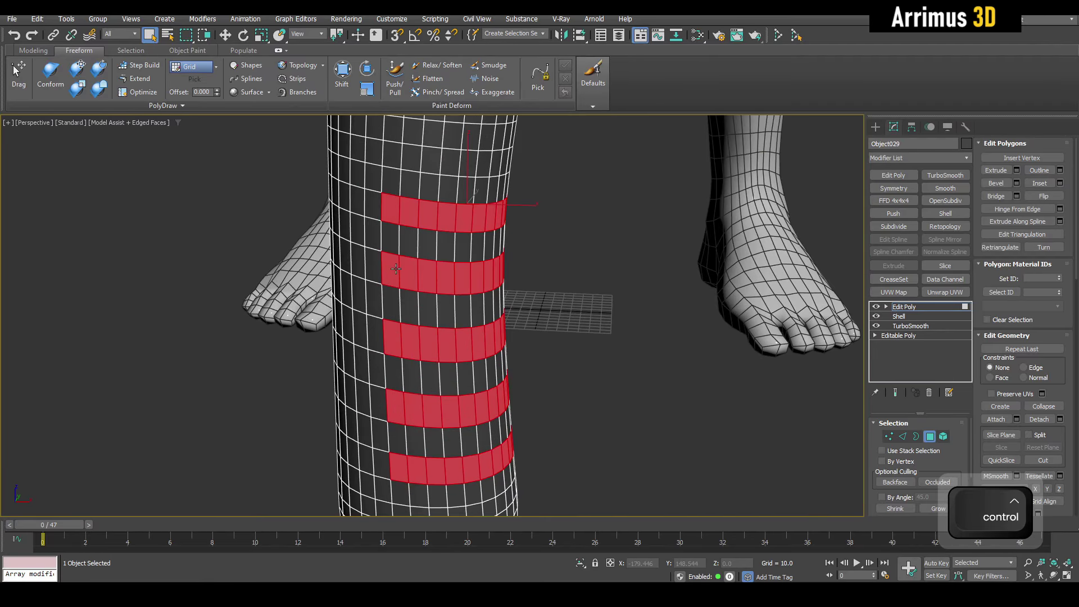
key("ctrl+e")
key("4")
middle_click_drag(431, 342, 435, 253, "alt")
key("r")
middle_click_drag(471, 181, 476, 236)
key("shift+x")
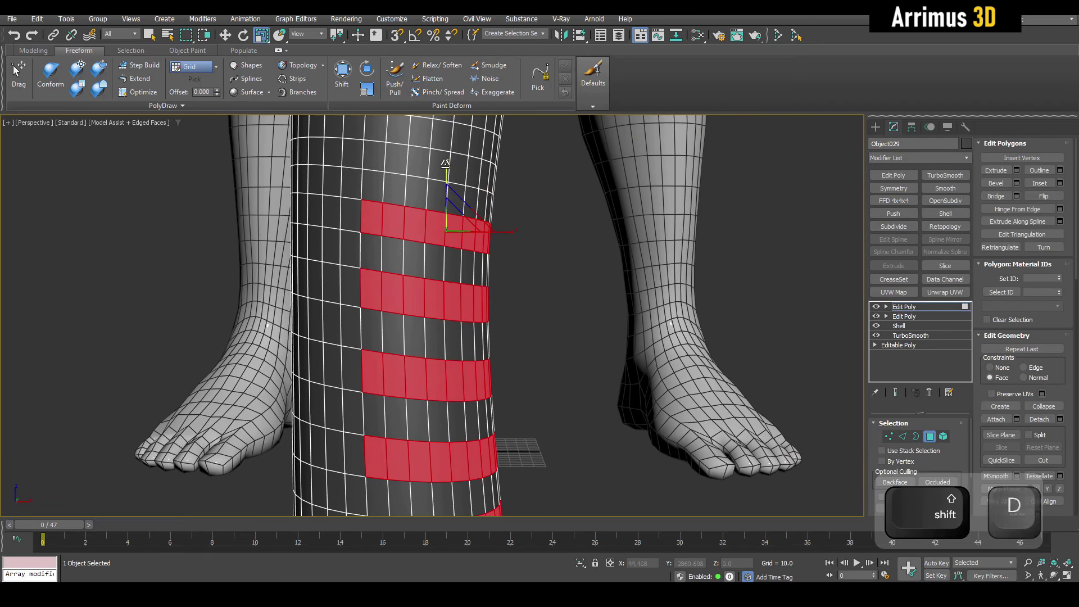
left_click(451, 166)
key("ctrl+z")
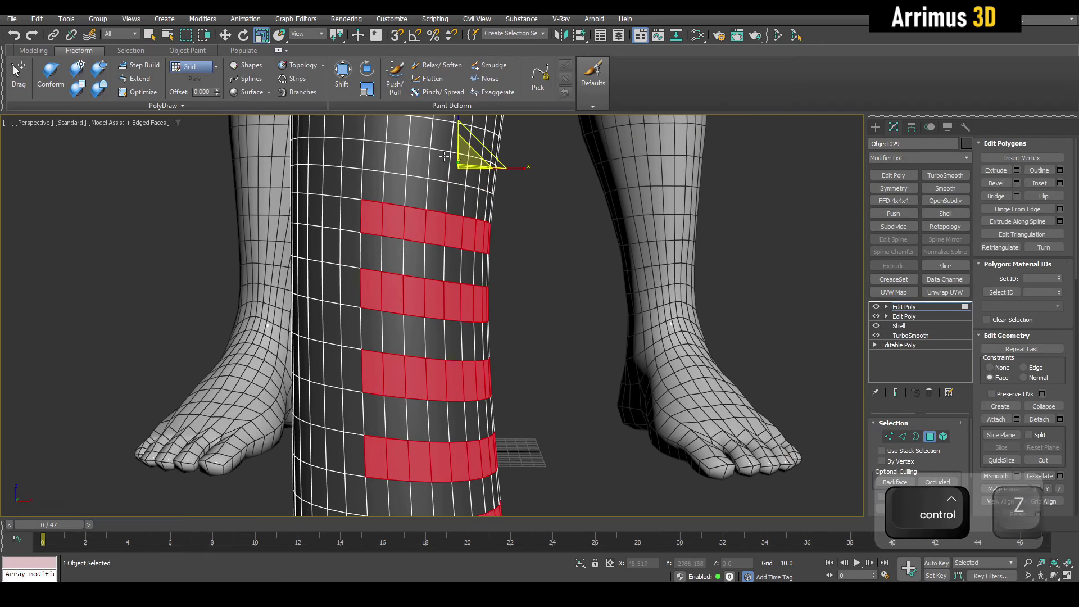
left_click_drag(460, 138, 460, 171)
mouse_move(462, 186)
middle_mouse_down()
mouse_move(465, 217)
mouse_move(466, 204)
middle_mouse_up()
key("ctrl+z")
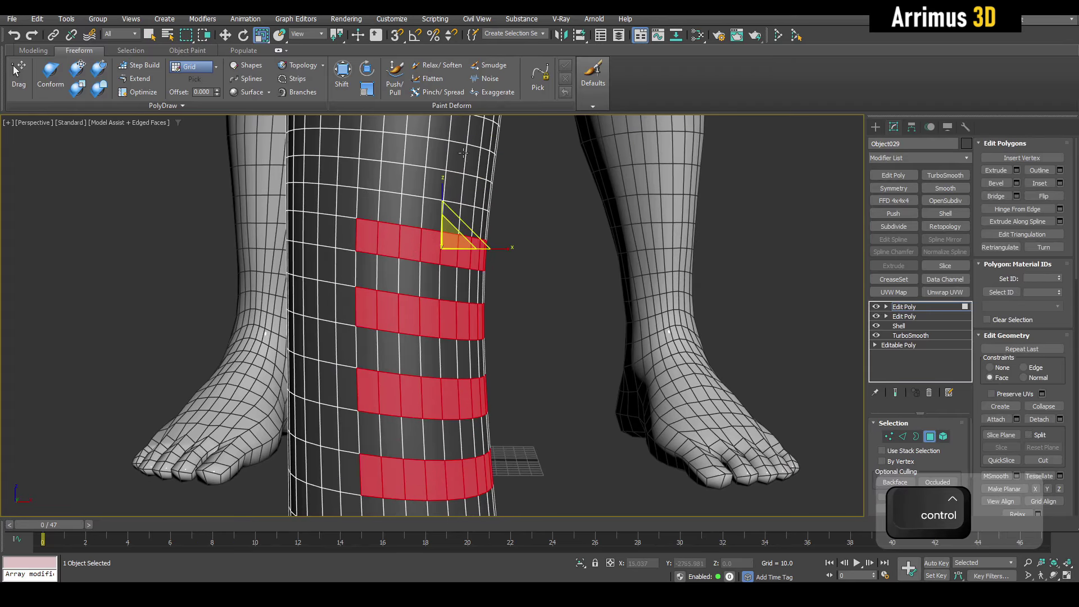
Scale the selected bands down vertically along the surface and turn the Face constraint off
left_click_drag(442, 190, 442, 215)
key("shift+x")
key("q")
Bevel the selected bands by Local Normal with a height of -2.04 and an outline amount of -1.36
middle_click_drag(401, 276, 388, 321, "alt")
key("b")
scroll(413, 308, "up", 3)
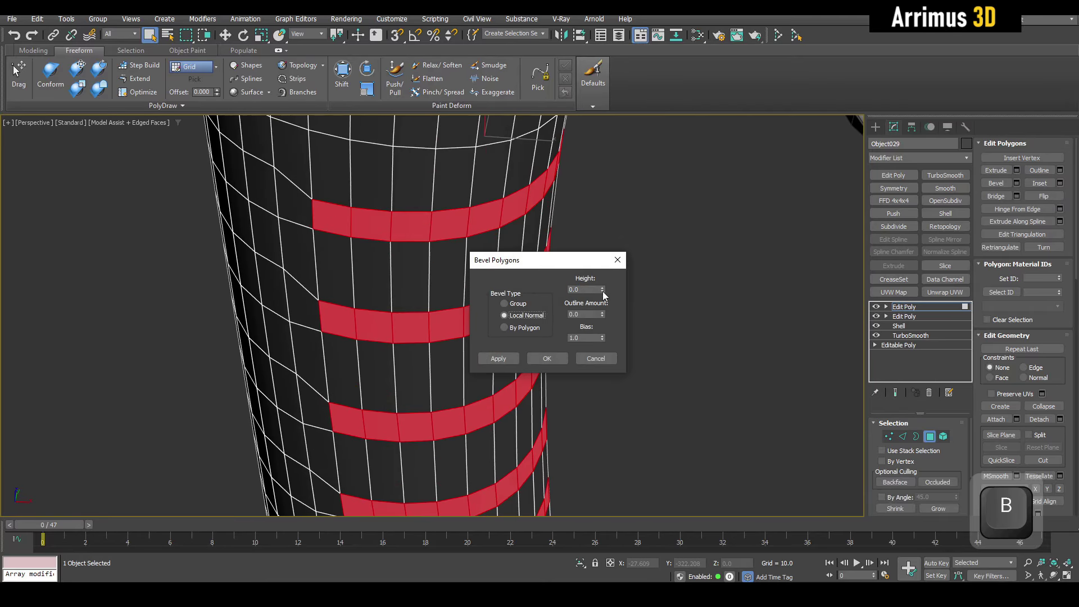
left_click_drag(604, 293, 620, 351)
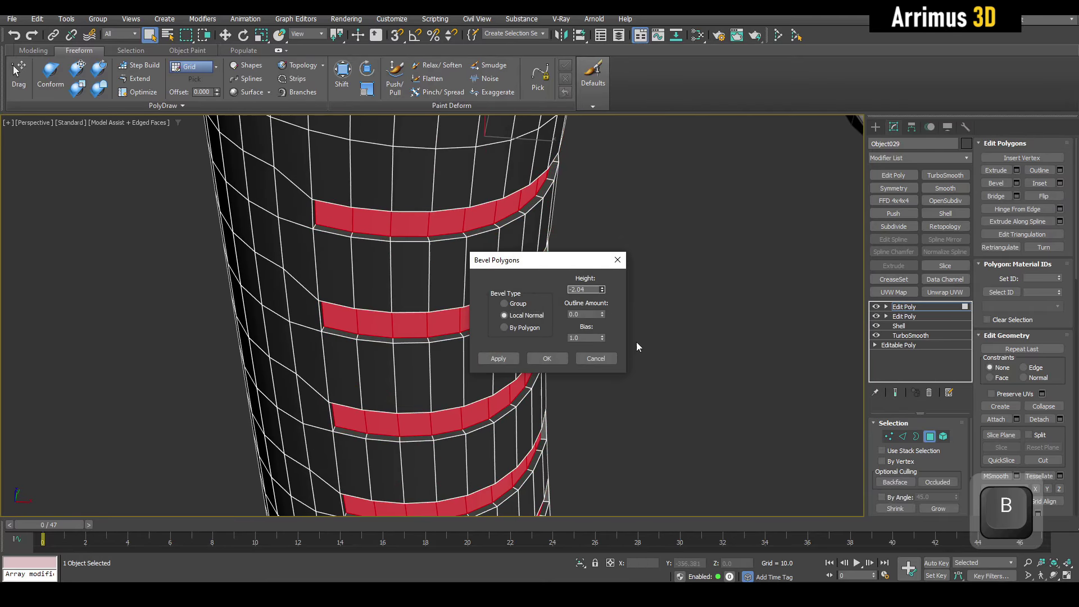
left_click_drag(602, 314, 601, 375)
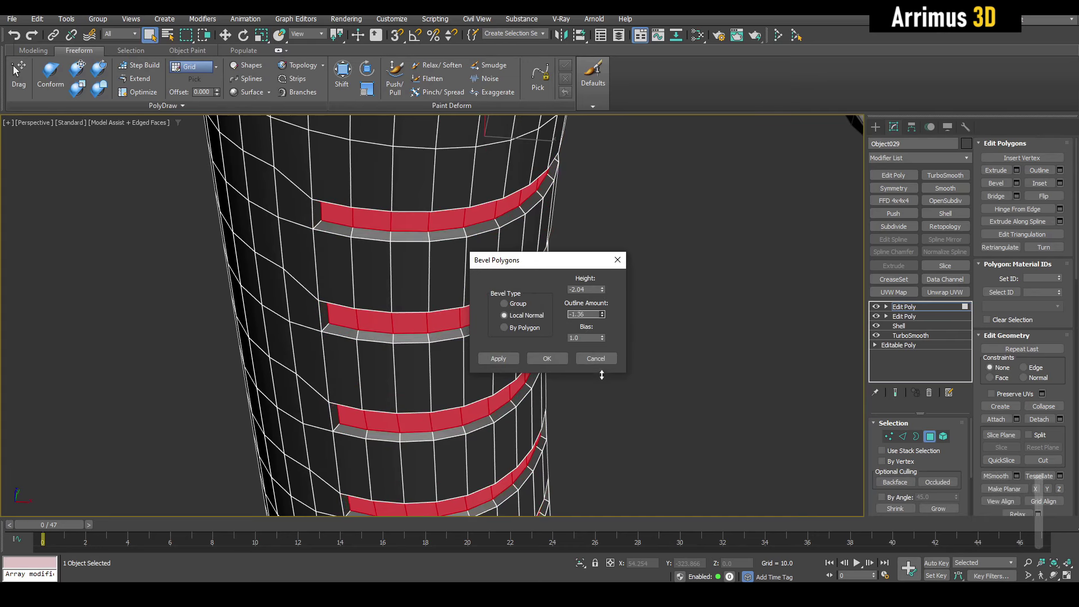
left_click(547, 358)
Examine the beveled grooves and the surrounding edge flow on the sleeve from several angles
key("6")
scroll(551, 354, "down", 6)
key("alt+q")
mouse_move(425, 322)
middle_mouse_down("alt")
mouse_move(372, 319)
mouse_move(433, 321)
middle_mouse_up("alt")
scroll(433, 320, "up", 4)
mouse_move(498, 323)
middle_mouse_down("alt")
mouse_move(405, 322)
mouse_move(493, 323)
middle_mouse_up("alt")
scroll(421, 308, "up", 3)
key("2")
middle_click_drag(430, 334, 621, 330, "alt")
left_click(451, 348, "shift")
key("ctrl+shift+f")
key("2")
Hide the edged-faces display and apply a TurboSmooth modifier with 2 iterations to the grooved sleeve
scroll(552, 349, "down", 3)
key("F4")
key("F4")
key("F4")
left_click(944, 175)
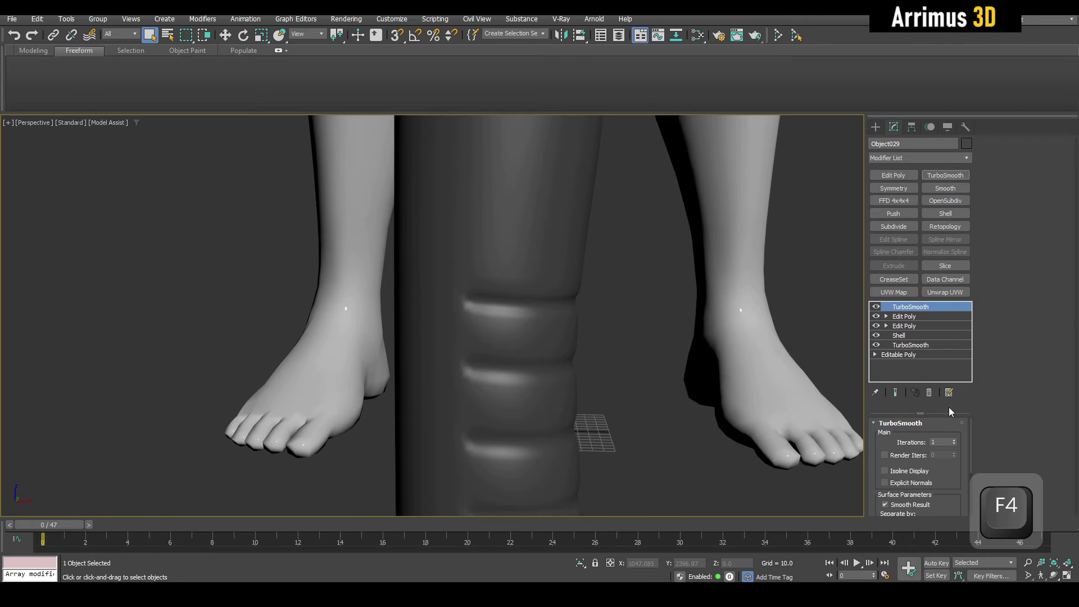
double_click(939, 443)
type("2")
middle_click_drag(753, 394, 569, 337)
scroll(684, 342, "down", 4)
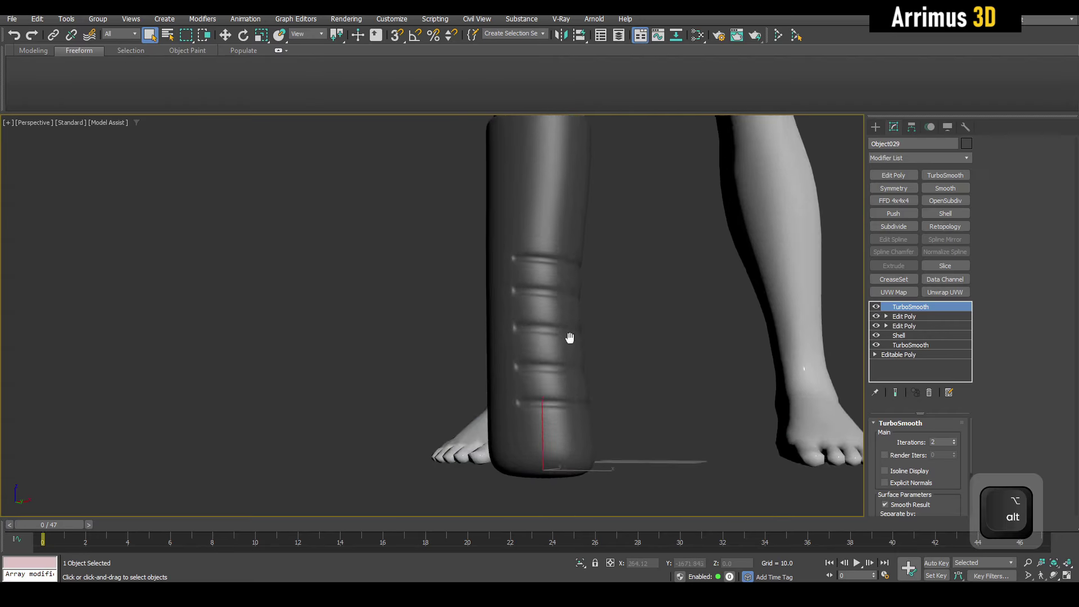
scroll(570, 337, "up", 3)
Show edged faces again, add an Edit Poly modifier beneath the top TurboSmooth and select one polygon above the grooves
key("F4")
left_click(893, 175)
key("4")
middle_click_drag(682, 285, 575, 319, "alt")
scroll(571, 351, "up", 3)
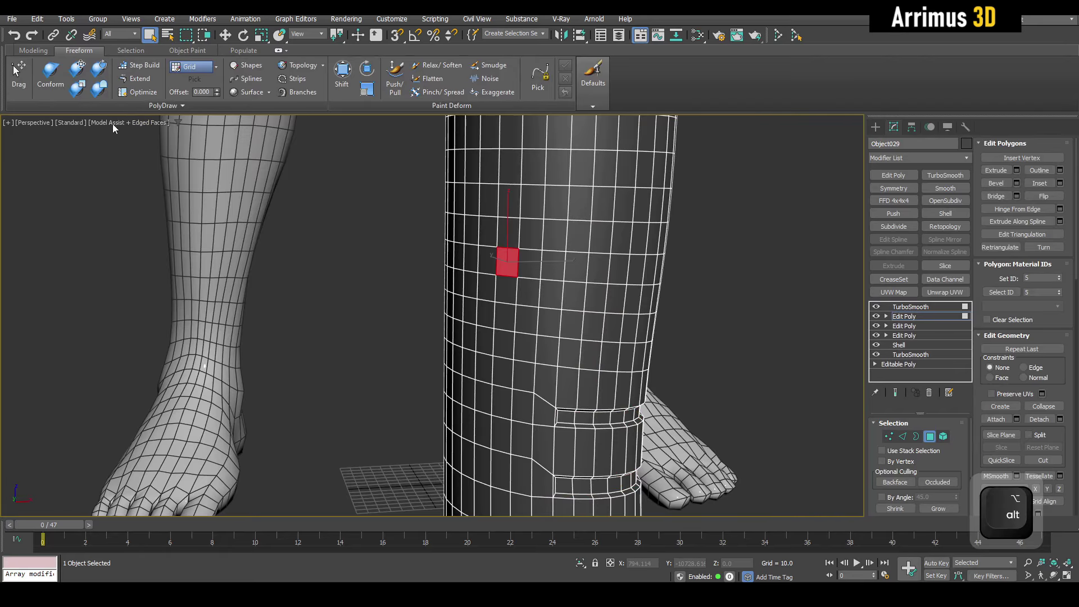
Open the list of polygon selection patterns to review the available options
left_click(129, 50)
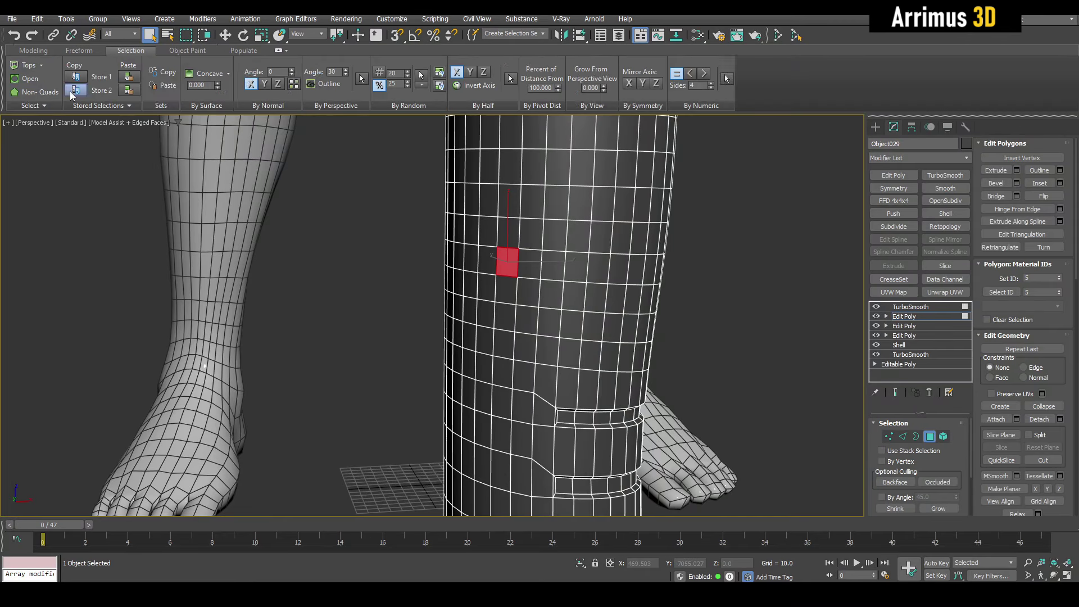
left_click(44, 106)
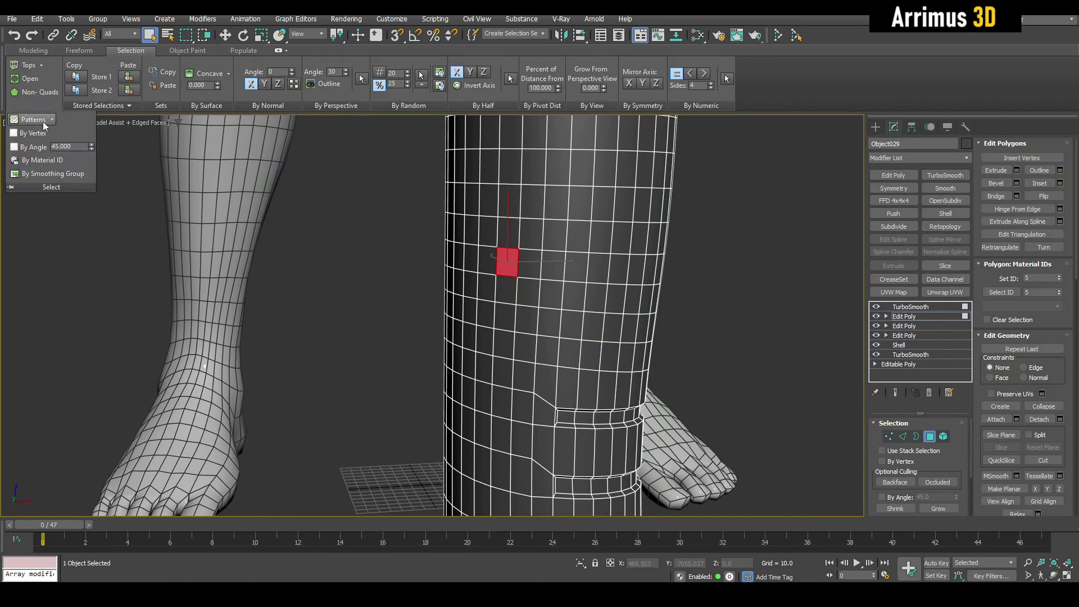
left_click(49, 123)
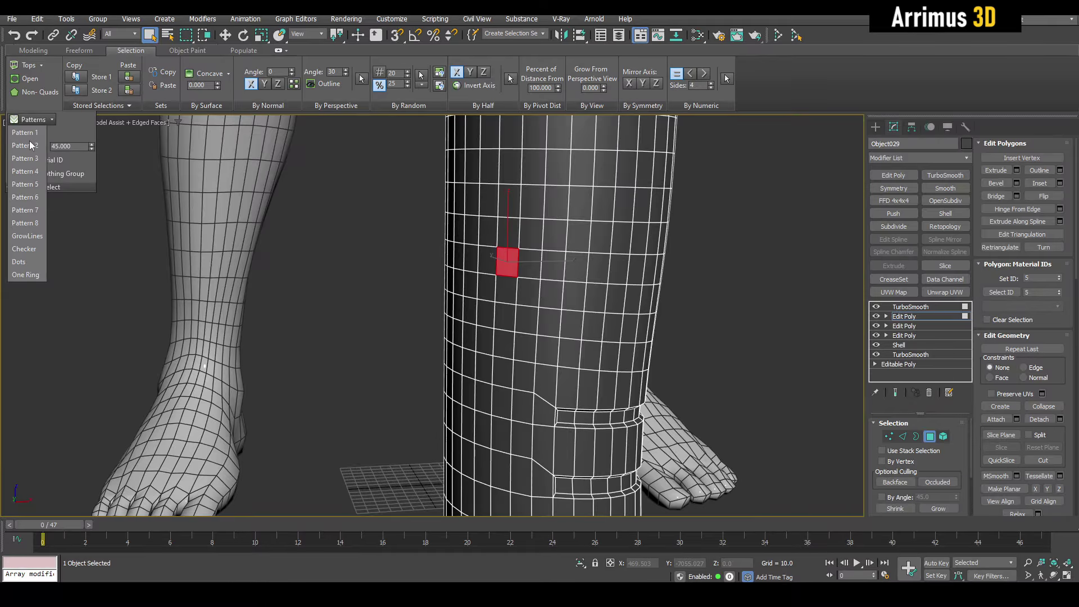
left_click(203, 228)
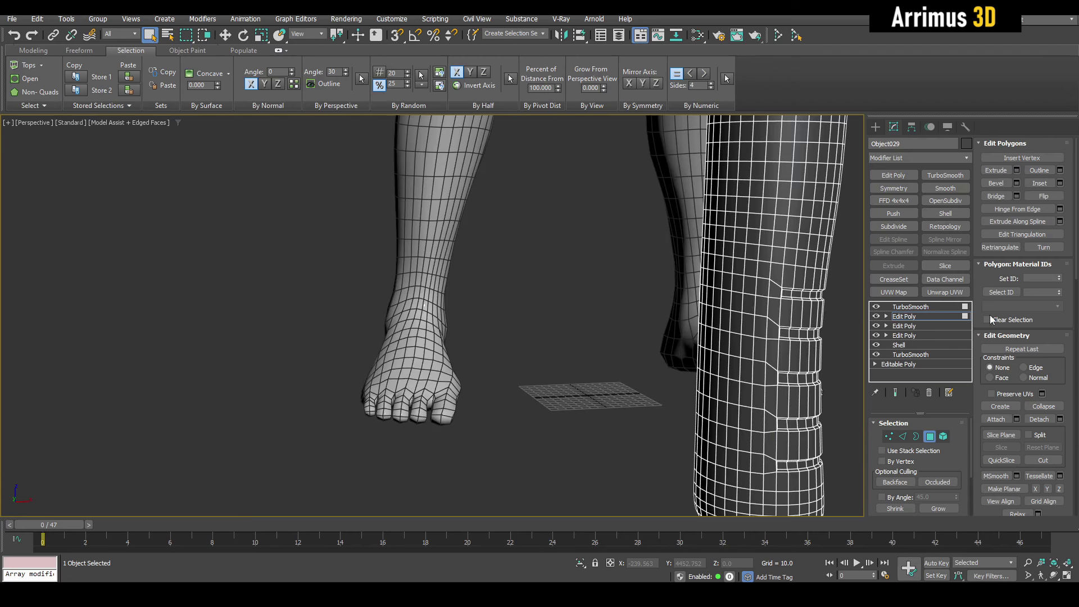
Select polygons on the sleeve above the grooves in a checkerboard pattern
middle_click_drag(688, 272, 562, 272)
left_click(476, 198)
middle_click_drag(478, 205, 514, 280)
scroll(523, 269, "up", 4)
key("ctrl+shift+1")
key("ctrl+shift+1")
scroll(528, 262, "up", 3, "ctrl+shift")
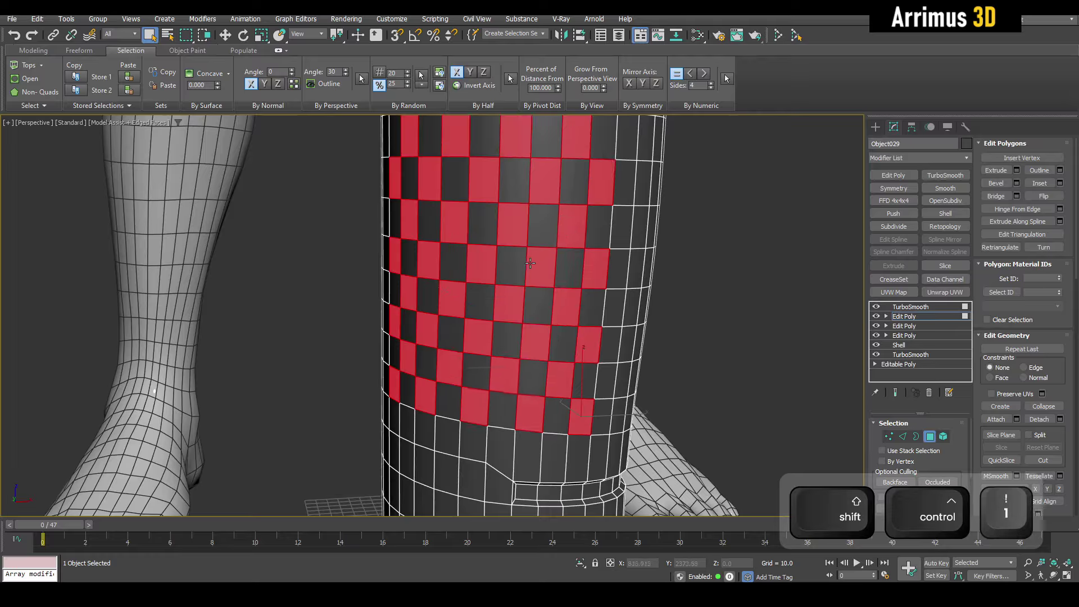
Add another Edit Poly modifier beneath the top TurboSmooth and resume polygon editing with the checkerboard selection
scroll(517, 272, "down", 5)
key("4")
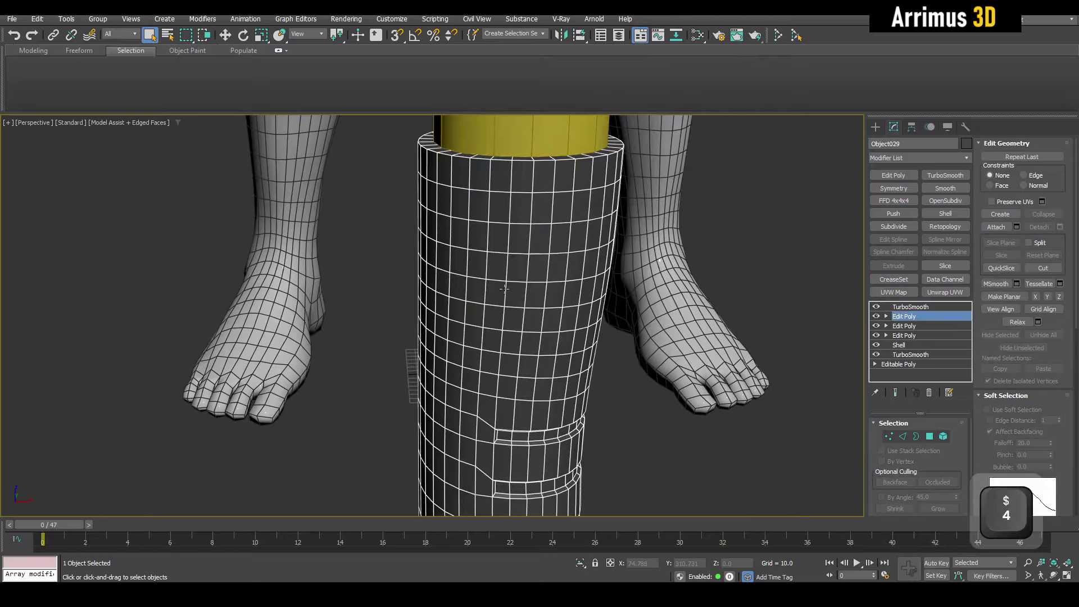
key("4")
scroll(533, 259, "up", 3)
middle_click_drag(510, 280, 551, 258)
scroll(551, 258, "up", 2)
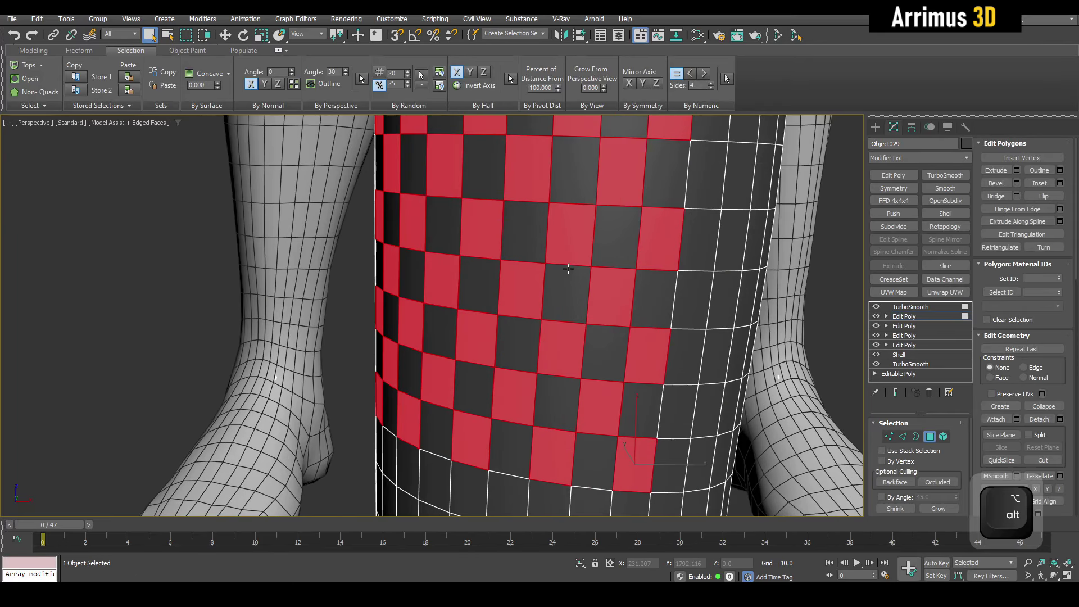
Bevel the checkerboard polygons along local normals with height 2.62 and outline amount -2.16
key("b")
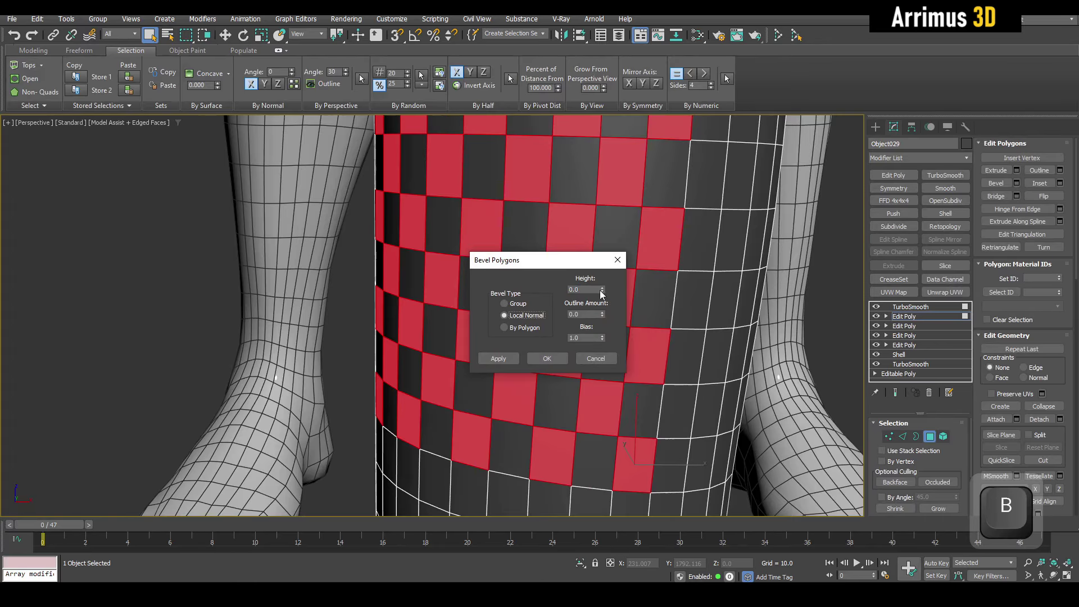
left_click_drag(602, 292, 625, 143)
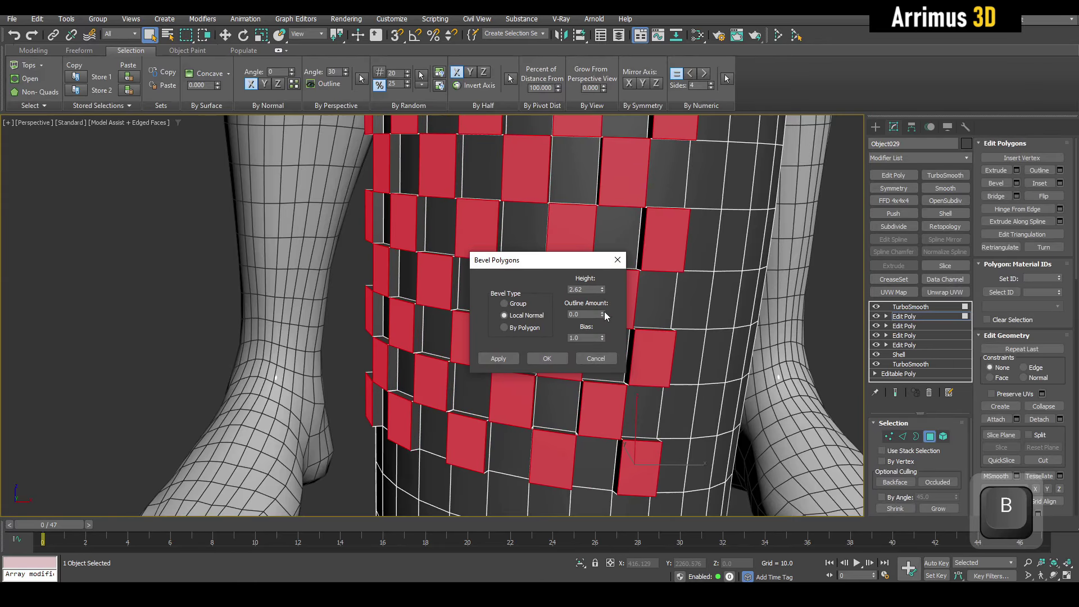
left_click_drag(602, 314, 618, 432)
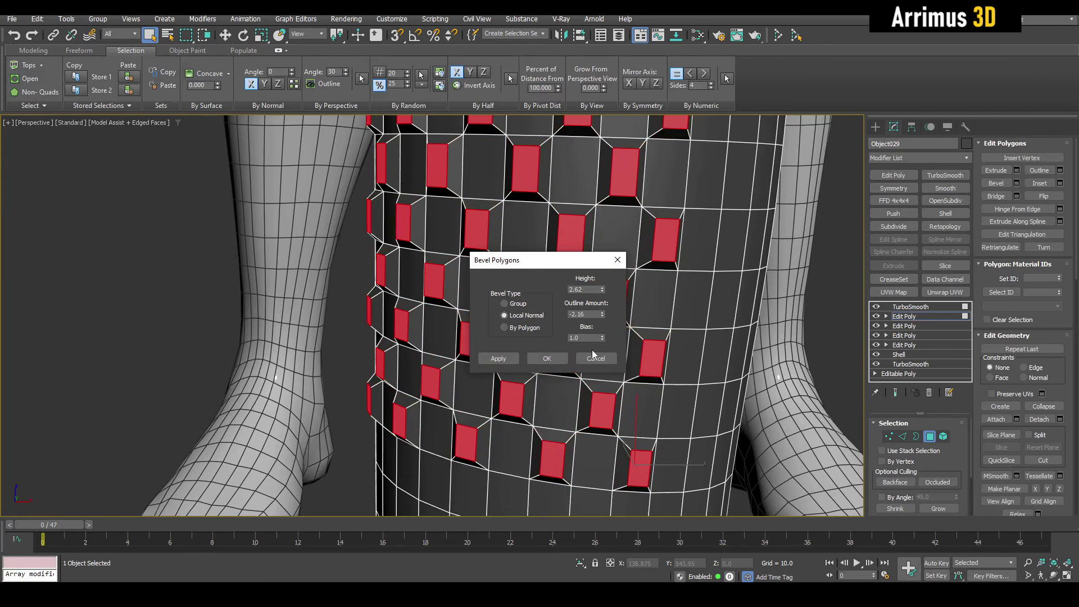
left_click(560, 357)
Preview the smoothed bumps on the sleeve without edged faces, and return to polygon editing with edges displayed
key("F4")
key("4")
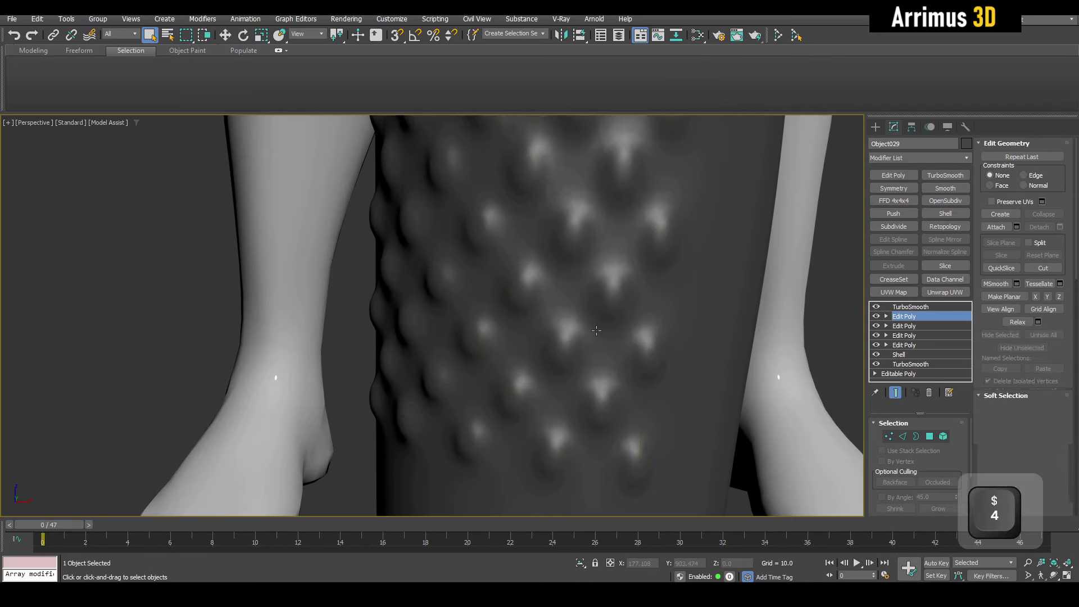
scroll(601, 340, "down", 1)
middle_click_drag(613, 335, 614, 330)
key("space")
scroll(584, 324, "up", 2)
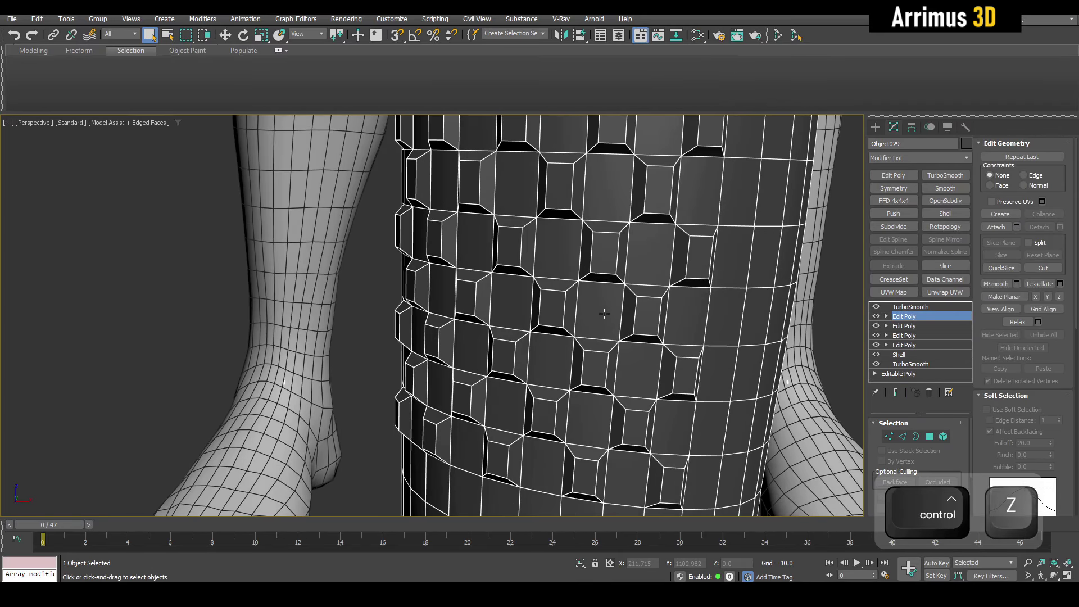
key("4")
scroll(662, 311, "up", 3)
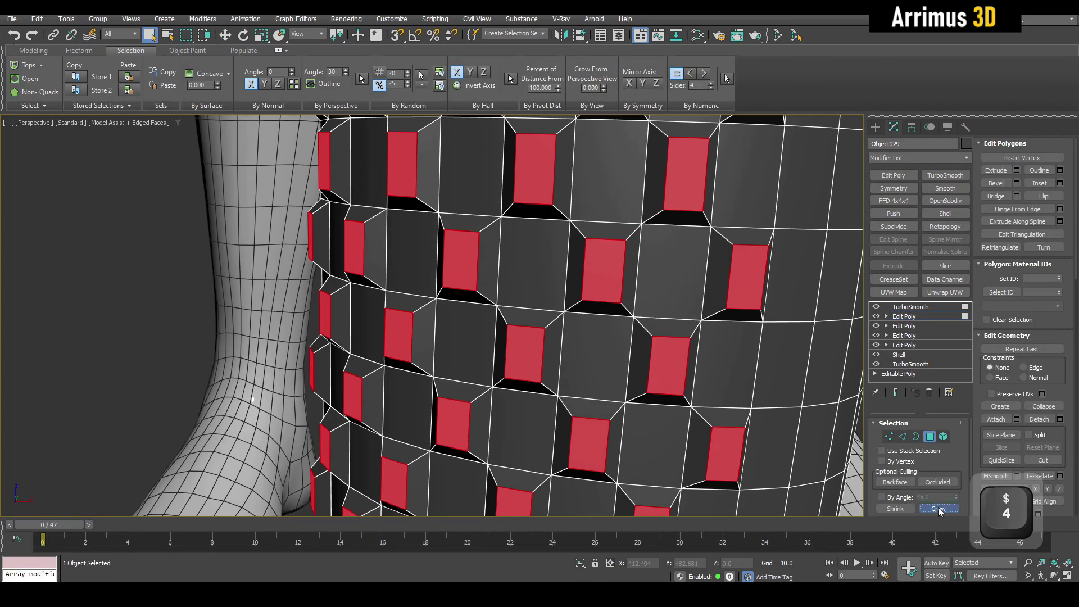
Try growing the selection from the raised polygon tops onto their surrounding bevel faces
left_click(939, 509)
key("ctrl+z")
middle_click_drag(658, 300, 770, 305)
scroll(647, 313, "down", 3)
left_click(944, 510)
key("ctrl+z")
Deselect the bevelled polygons on one side of the sleeve using see-through display, and restore the solid display
scroll(677, 309, "down", 3)
key("alt+x")
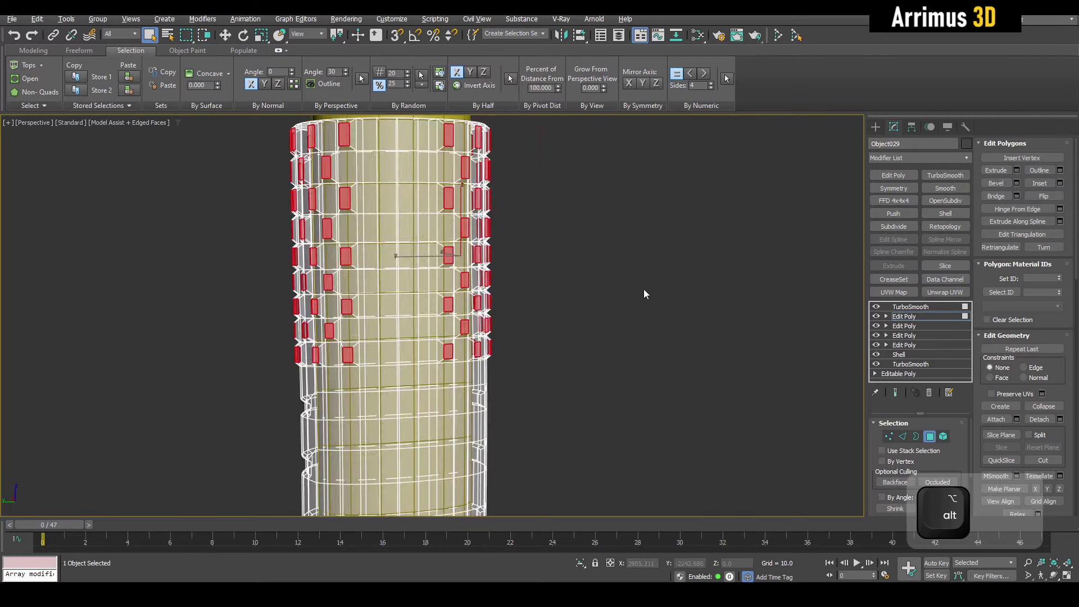
scroll(643, 289, "down", 3)
left_click_drag(368, 169, 487, 371, "alt")
key("z")
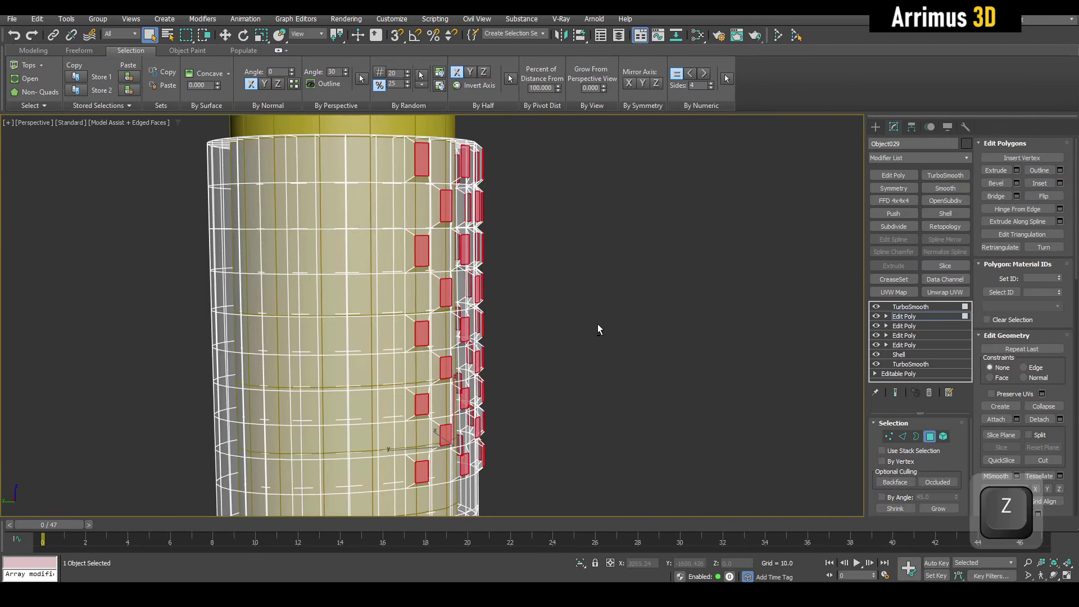
key("alt+x")
middle_click_drag(598, 323, 502, 297, "alt")
scroll(517, 337, "up", 3)
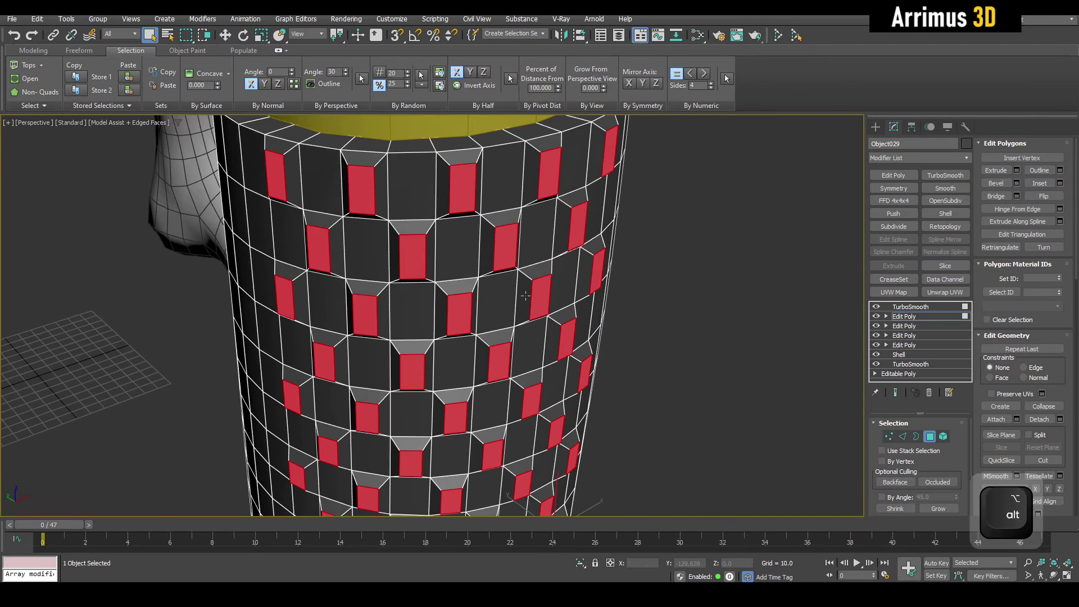
scroll(502, 297, "up", 3)
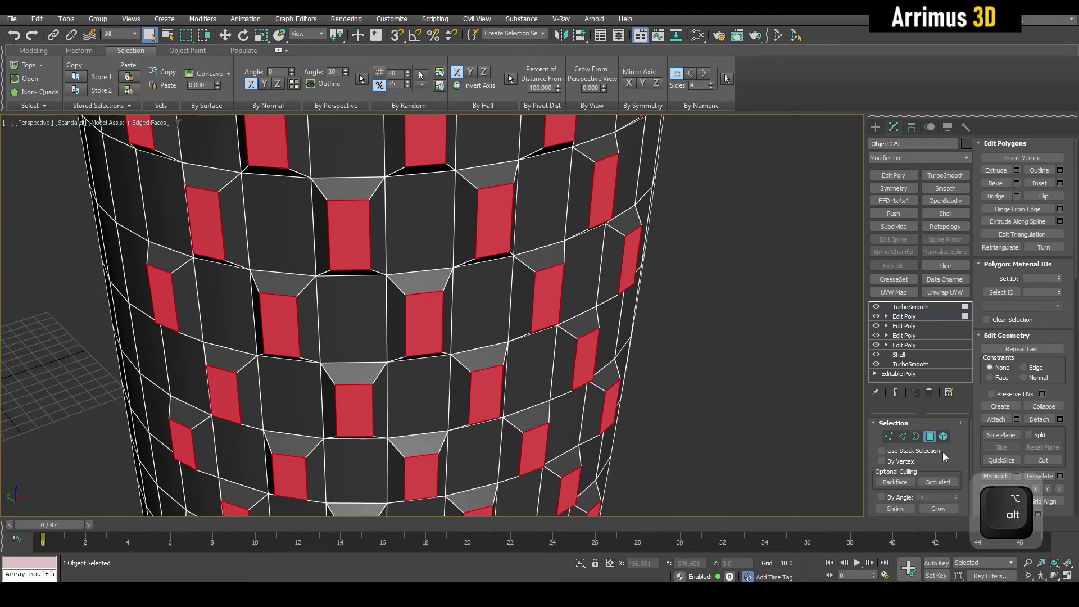
left_click(935, 510)
key("ctrl+z")
mouse_move(738, 344)
middle_mouse_down("alt")
mouse_move(758, 348)
mouse_move(733, 338)
middle_mouse_up("alt")
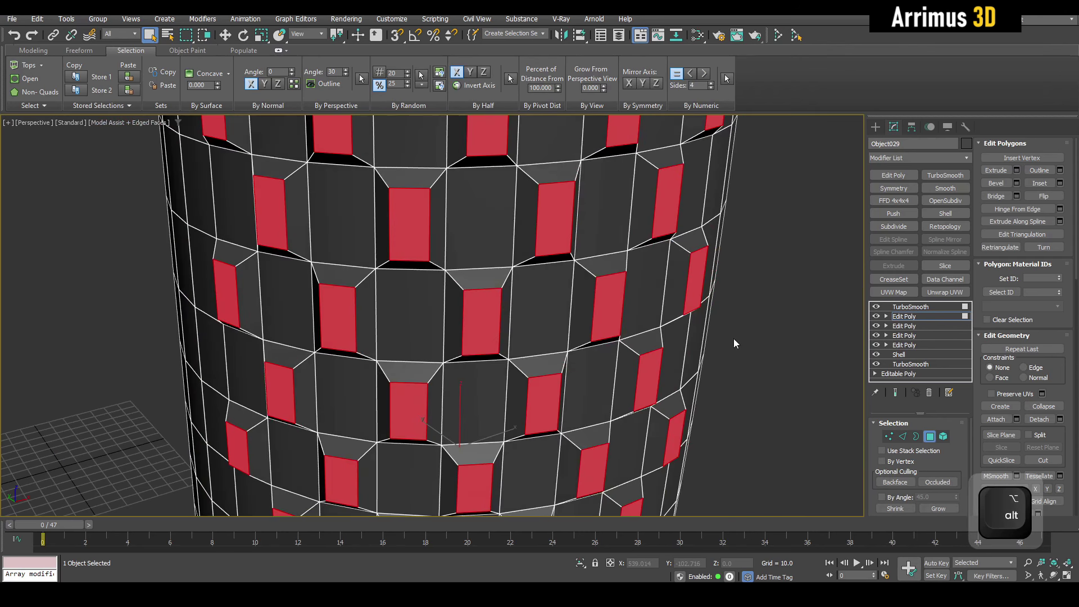
key("b")
left_click(548, 358)
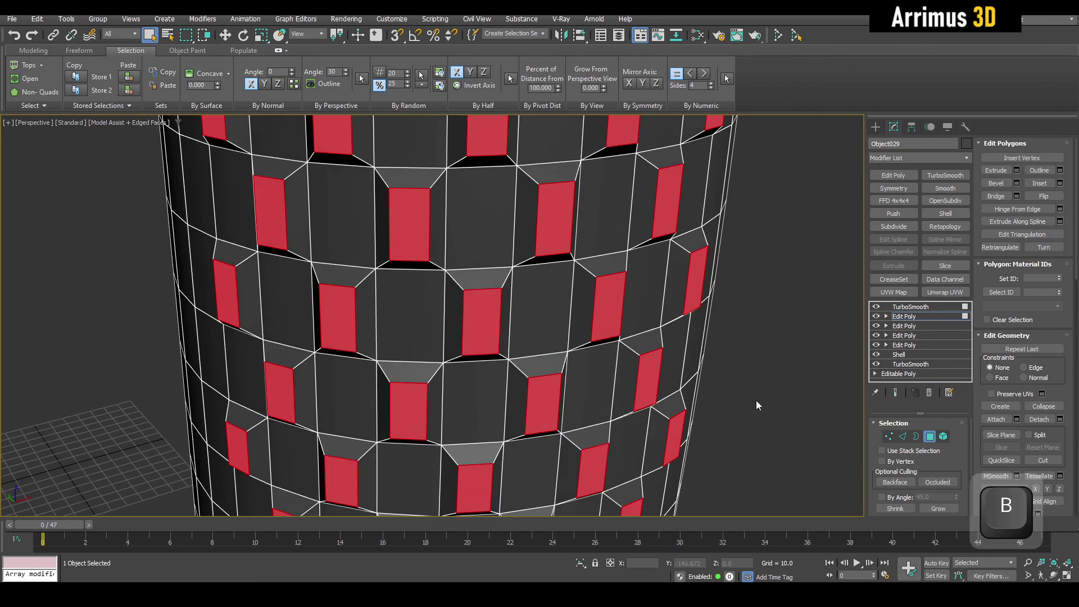
Grow the selection to include the bevel sides and bevel it with zero height and a slightly negative outline amount
left_click(938, 508)
key("b")
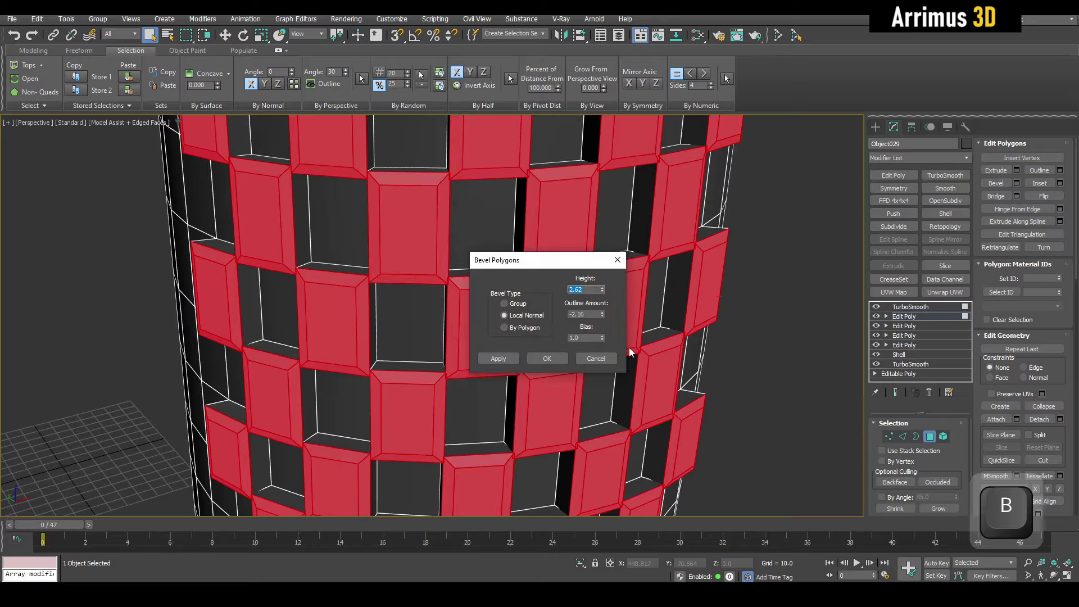
right_click(602, 290)
right_click(602, 317)
left_click_drag(602, 317, 611, 352)
left_click(547, 358)
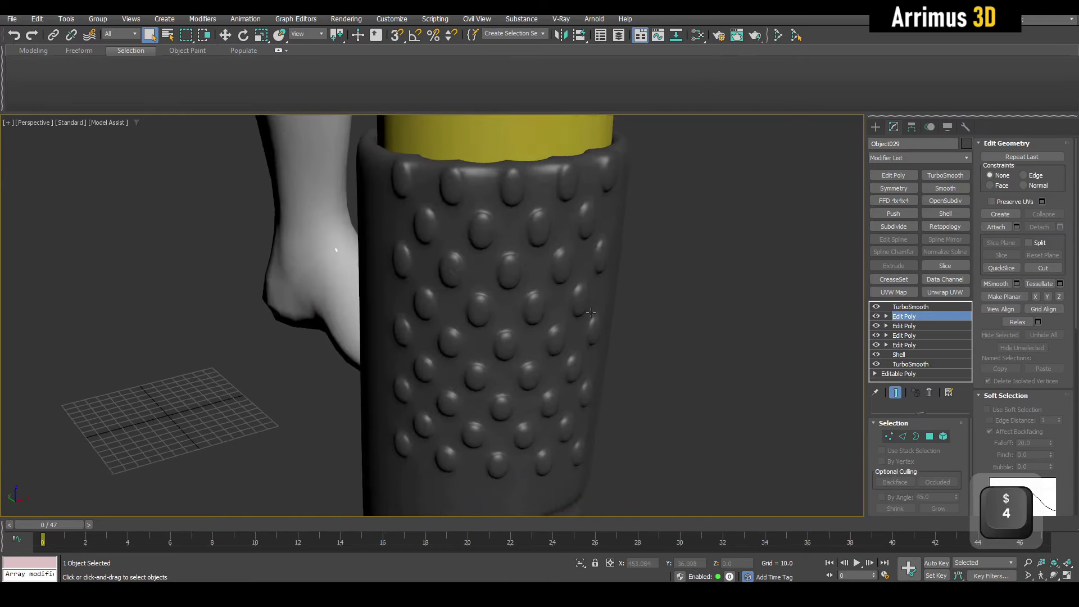
Inspect the smoothed bumps on the sleeve up close, deselect it and view it together with the body's legs
scroll(554, 274, "up", 5)
scroll(559, 289, "down", 5)
middle_click_drag(624, 386, 587, 247)
middle_click_drag(587, 247, 607, 289, "alt")
left_click(737, 350)
scroll(699, 288, "down", 10)
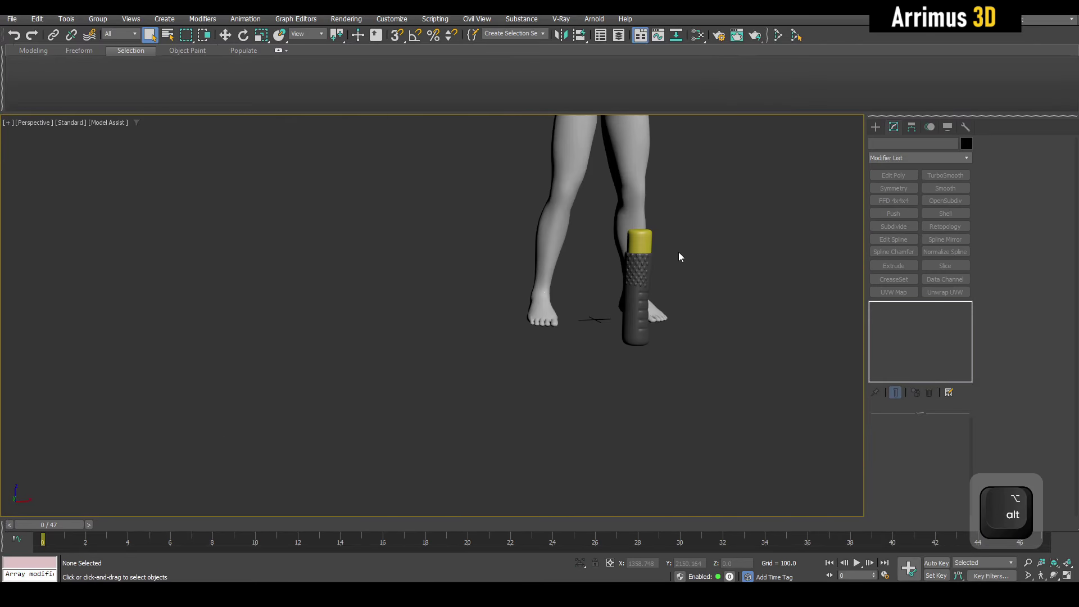